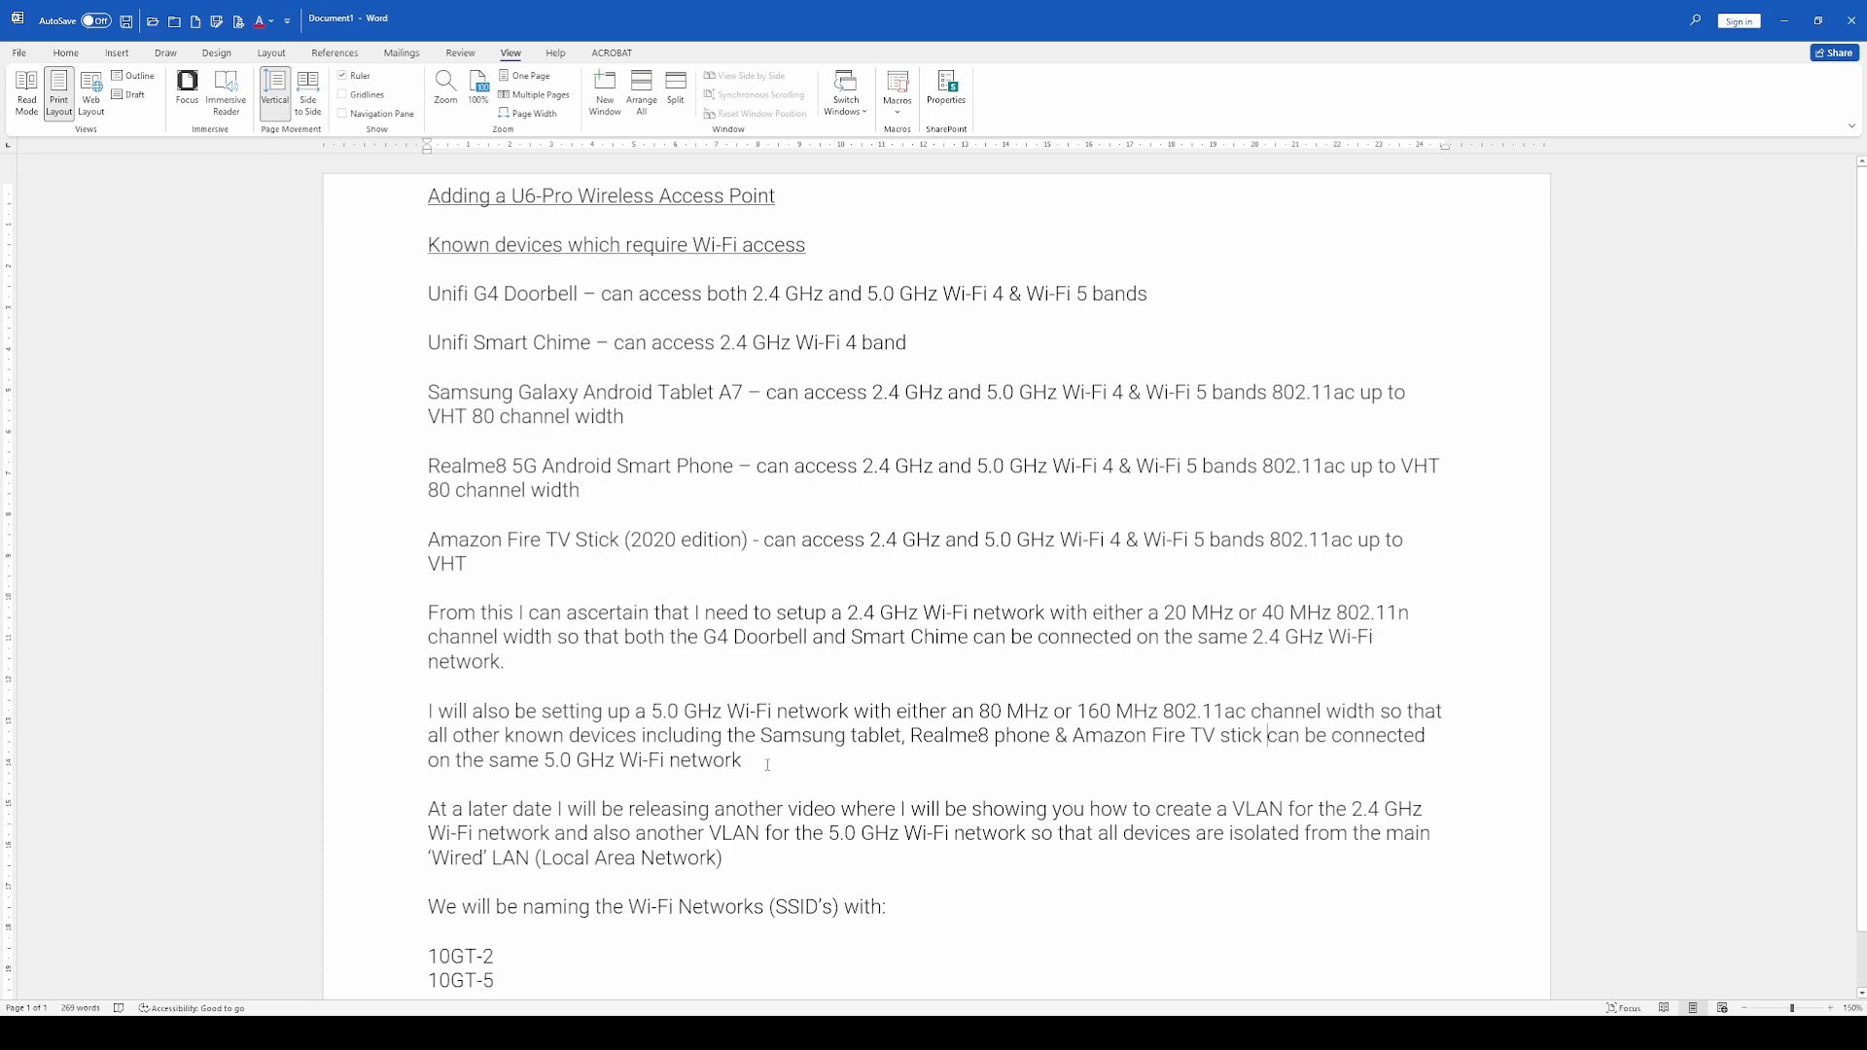
pyautogui.scroll(-1, 874, 796)
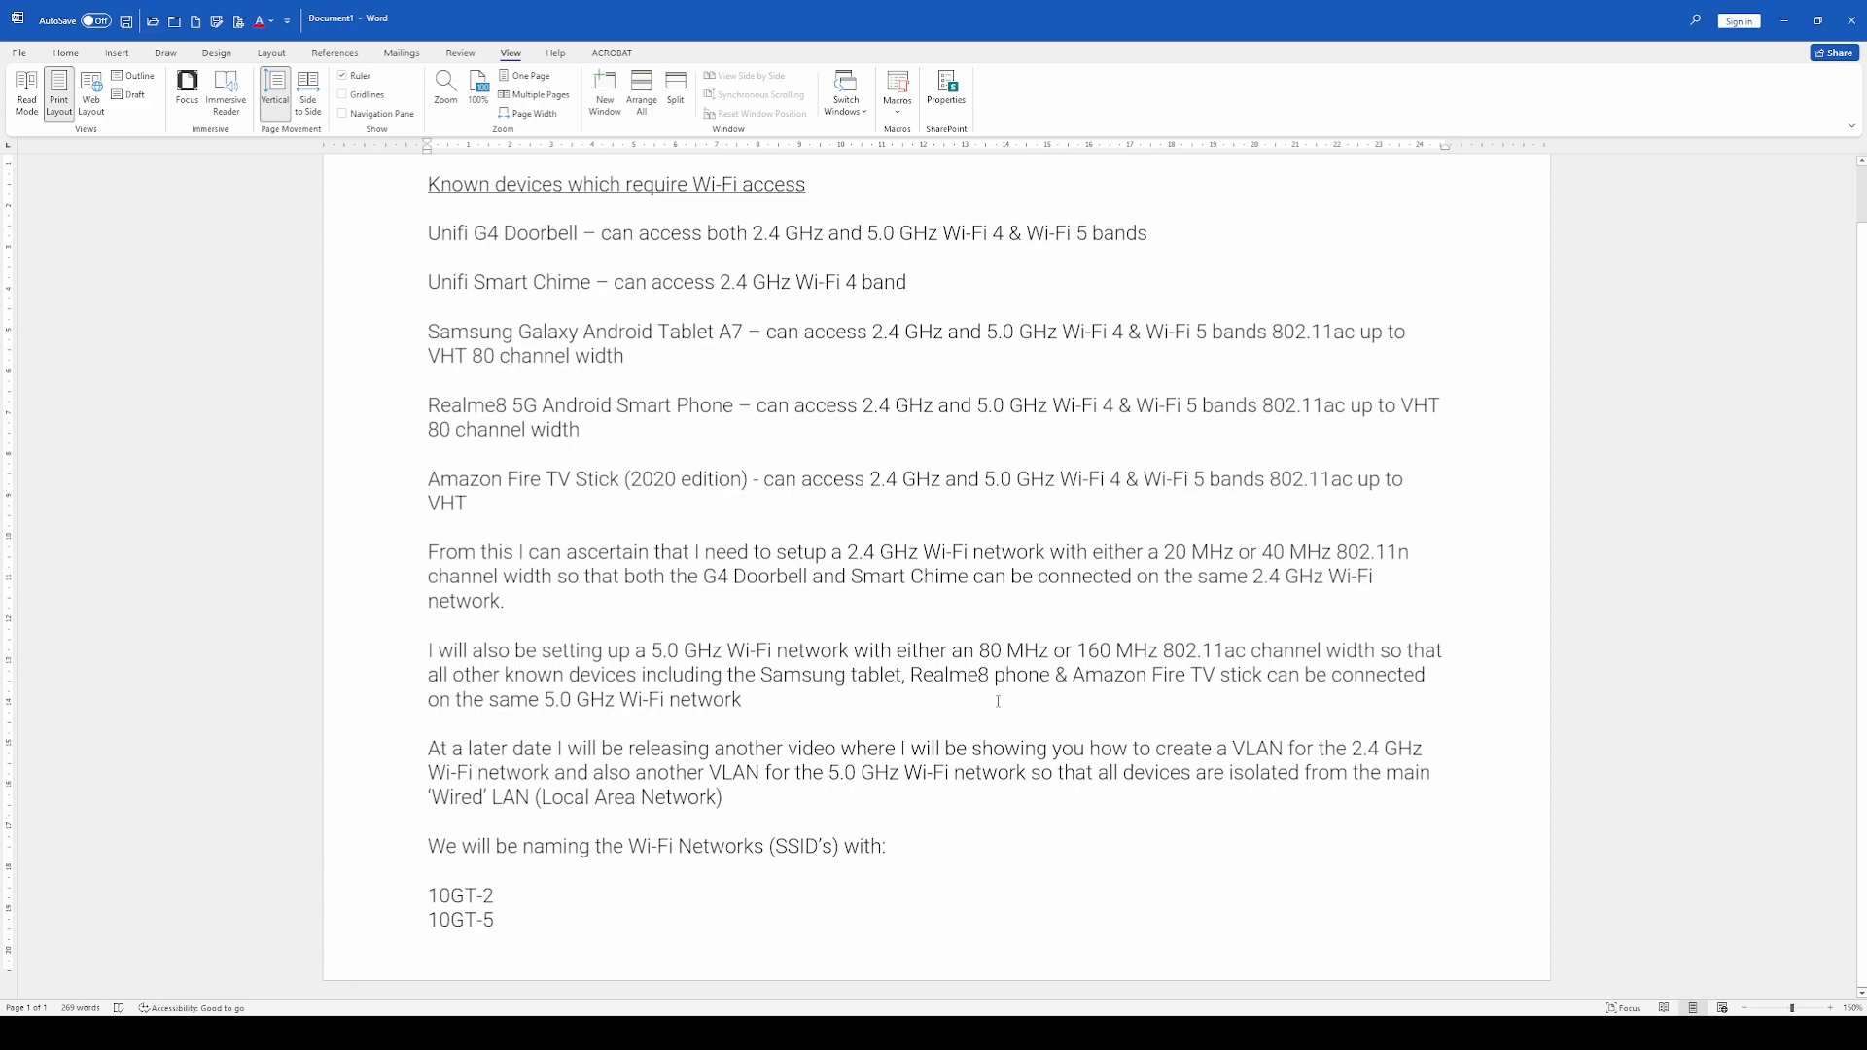
pyautogui.write('d')
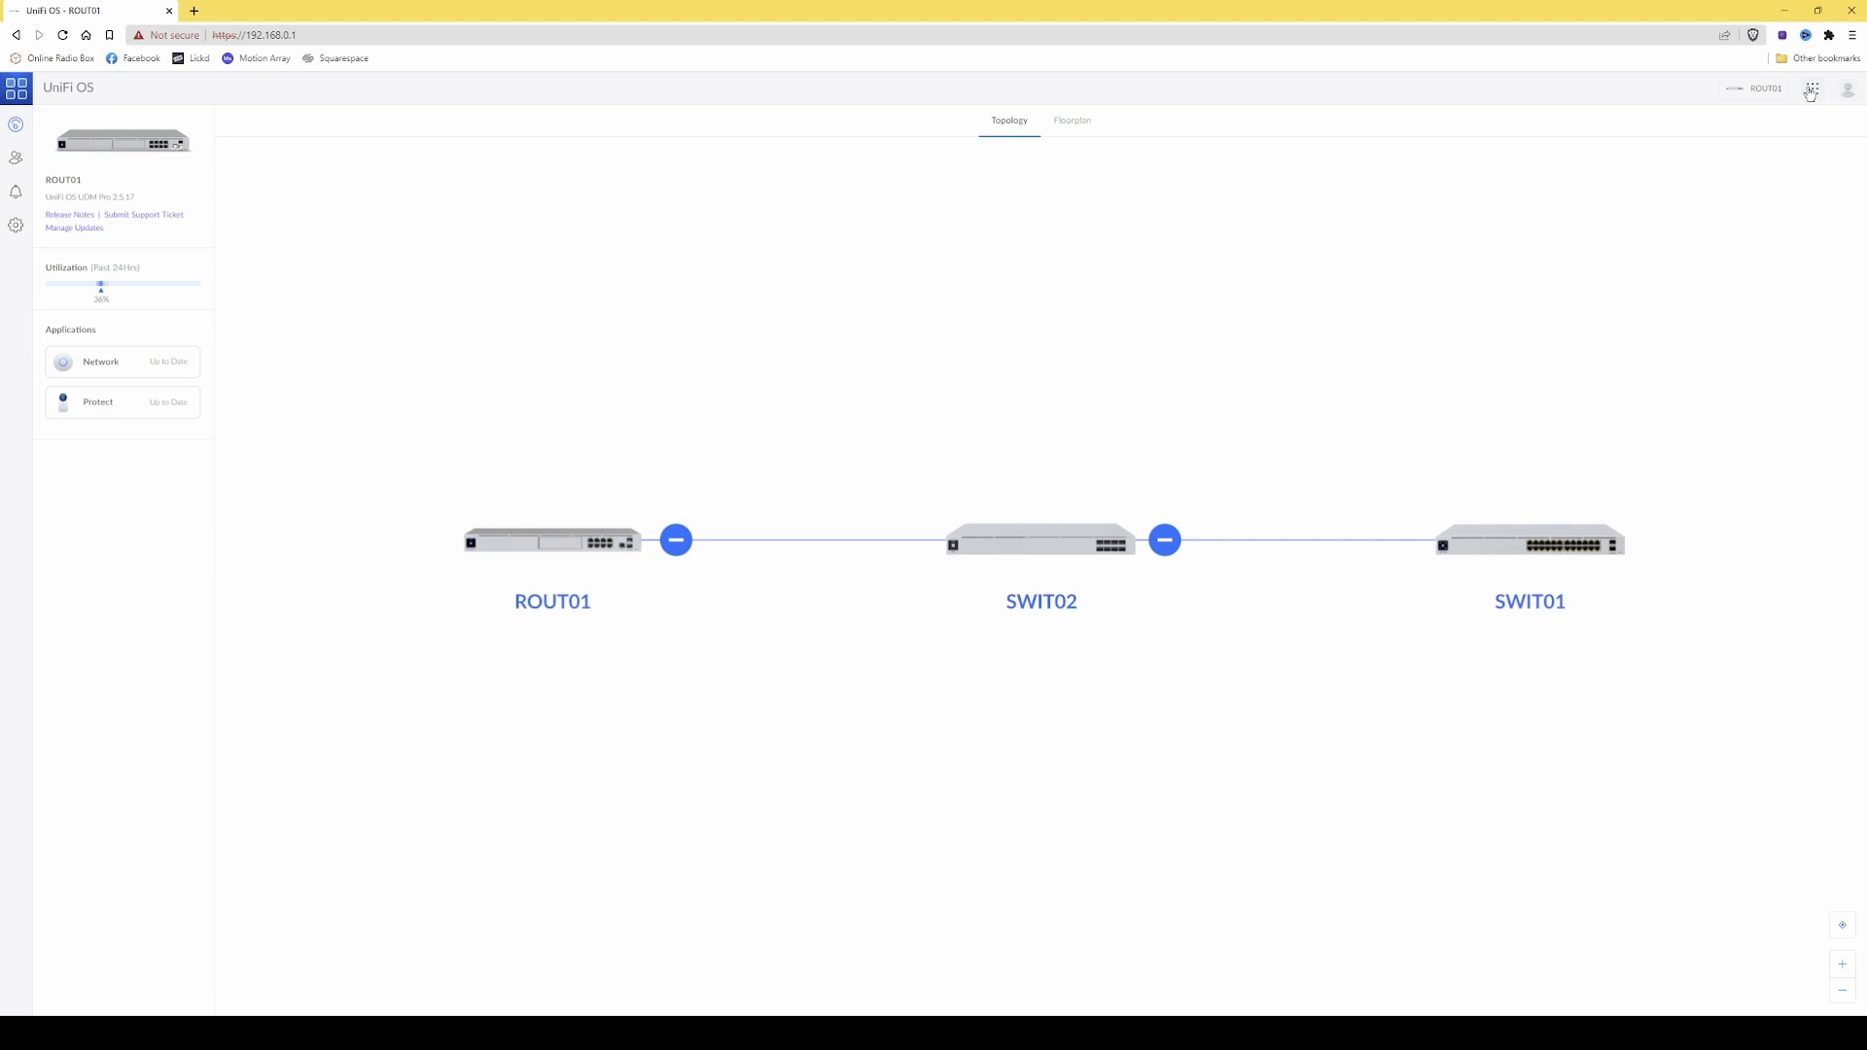
# Open the Network application's device list and adopt the pending U6-Pro access point.
pyautogui.click(1811, 91)
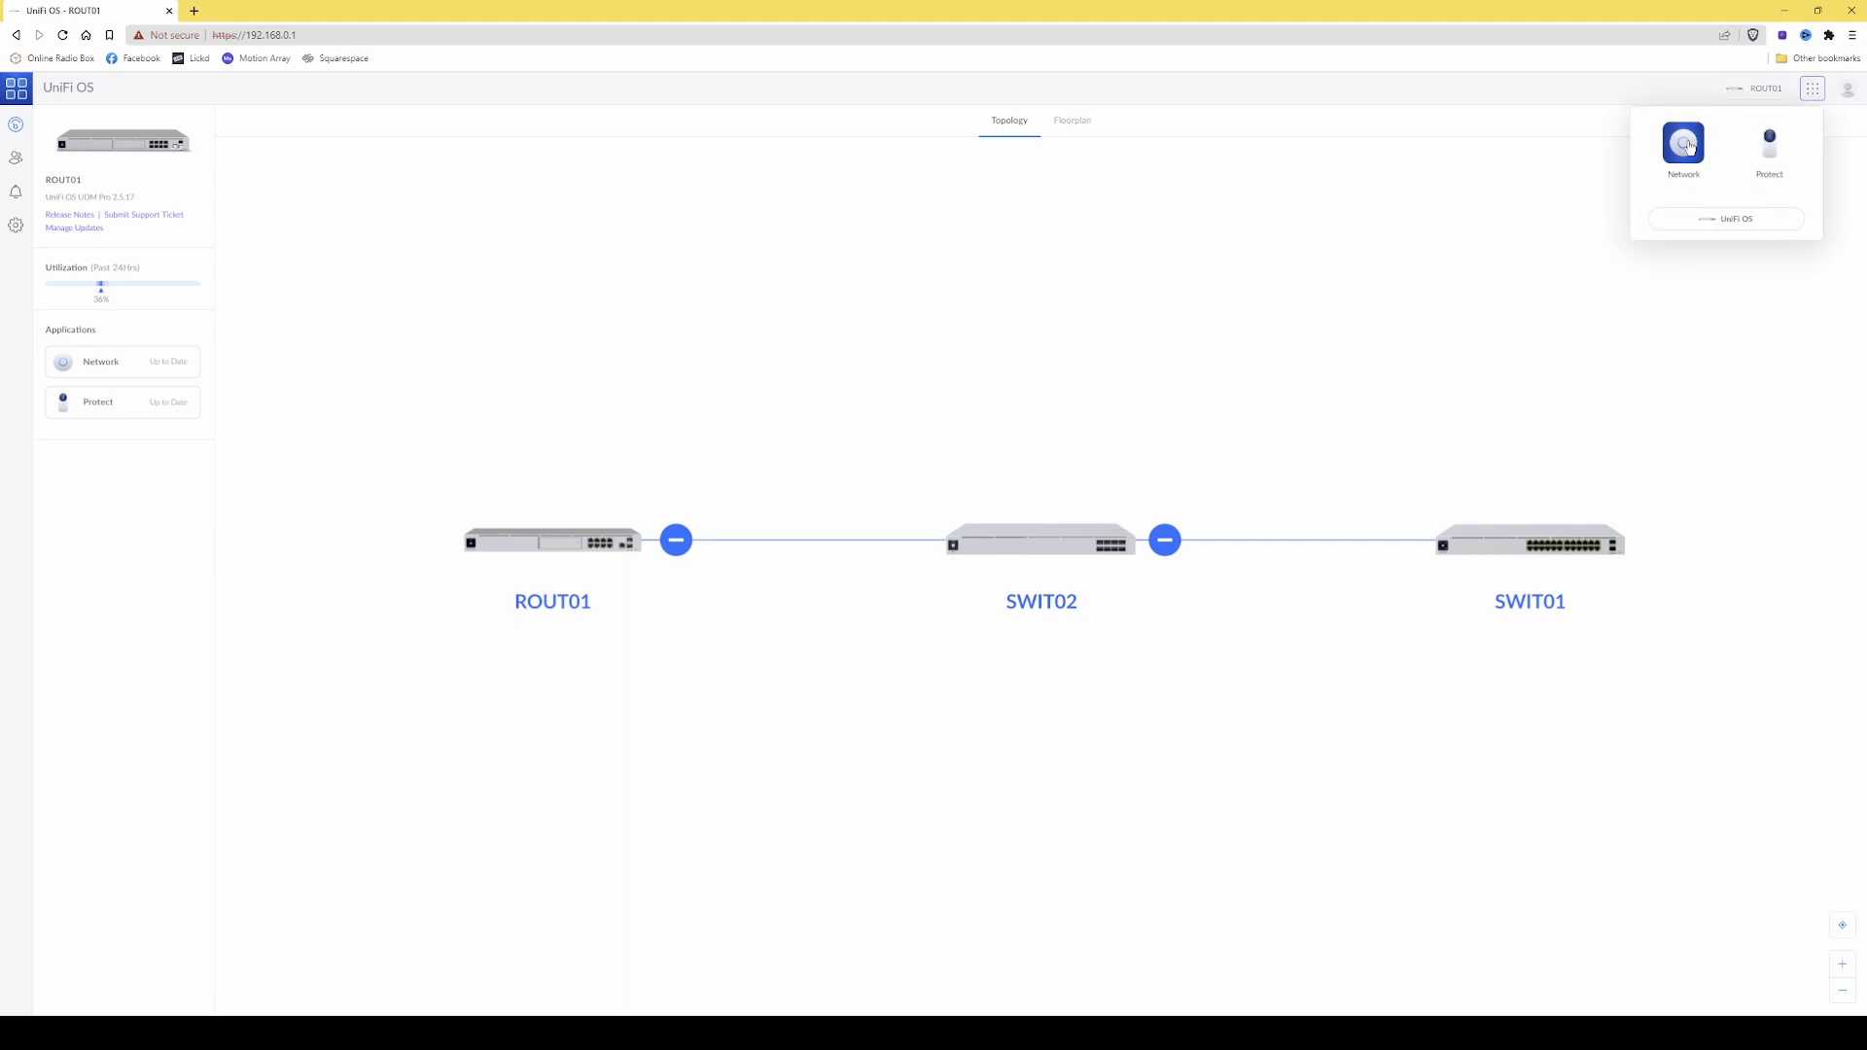
pyautogui.click(1684, 146)
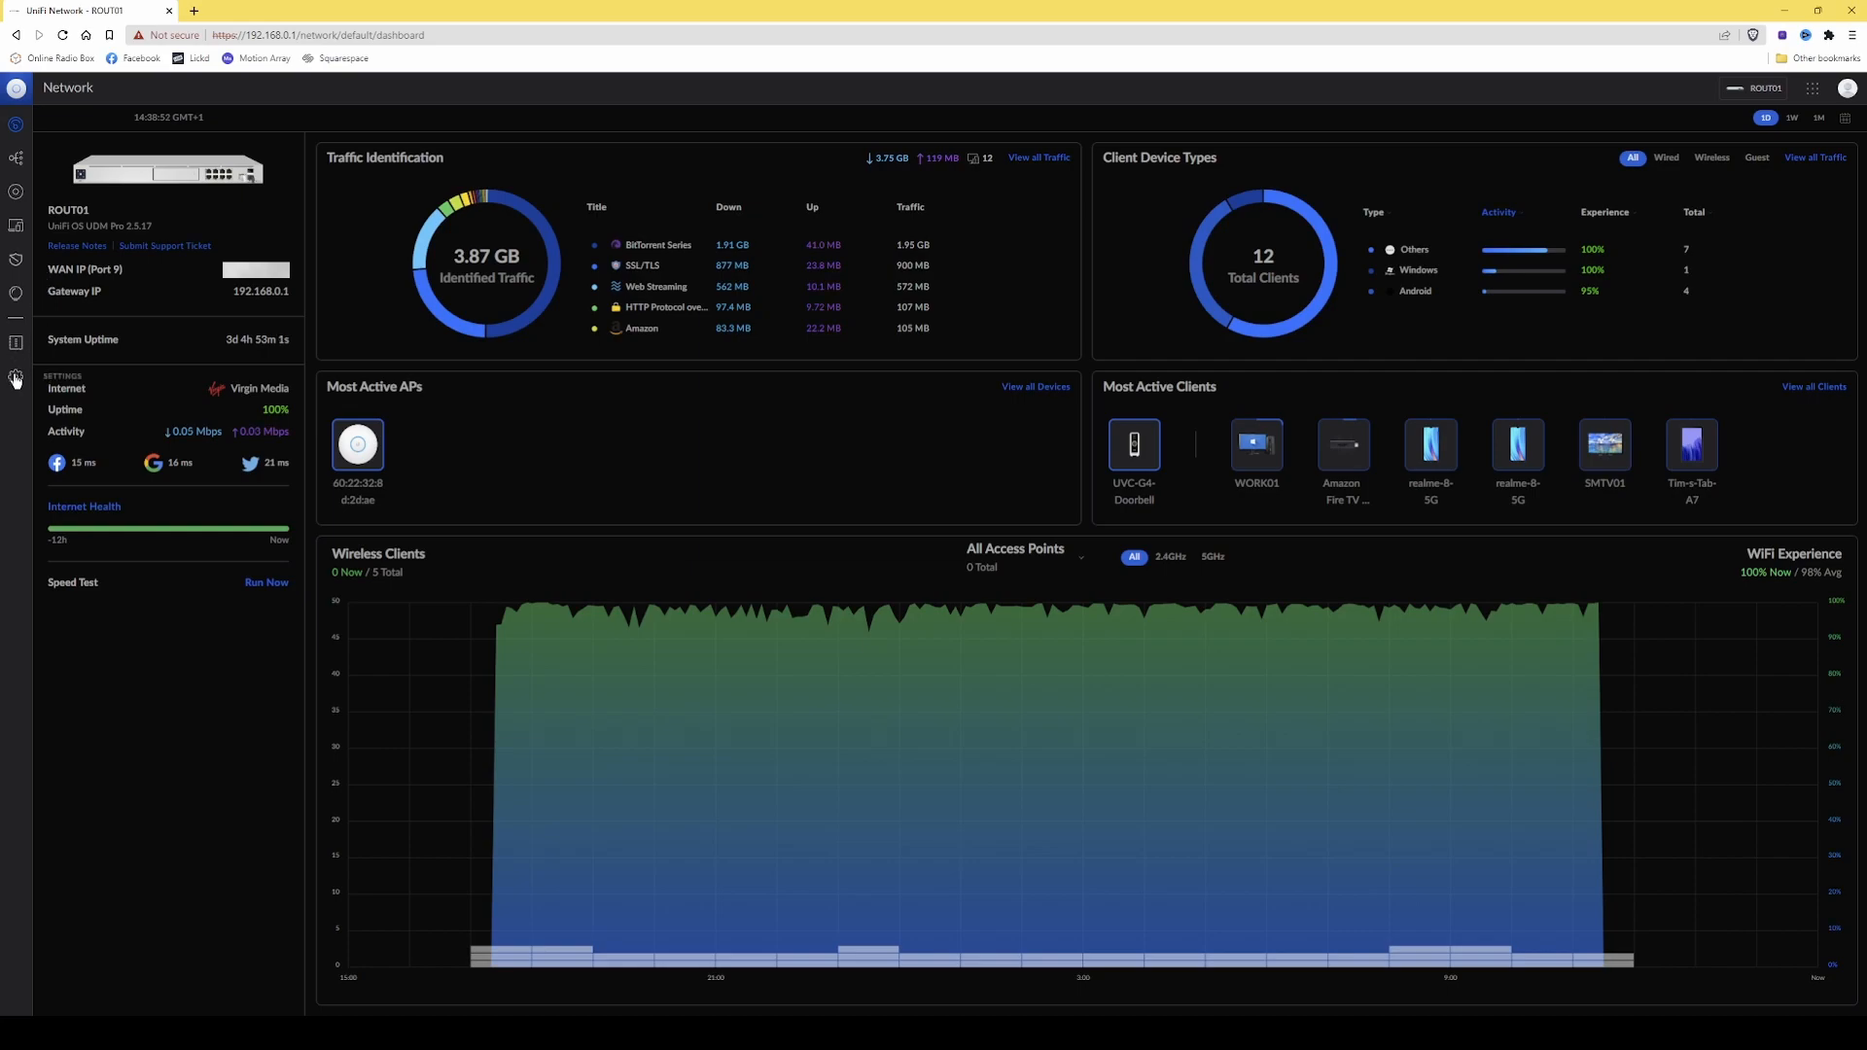
pyautogui.click(16, 194)
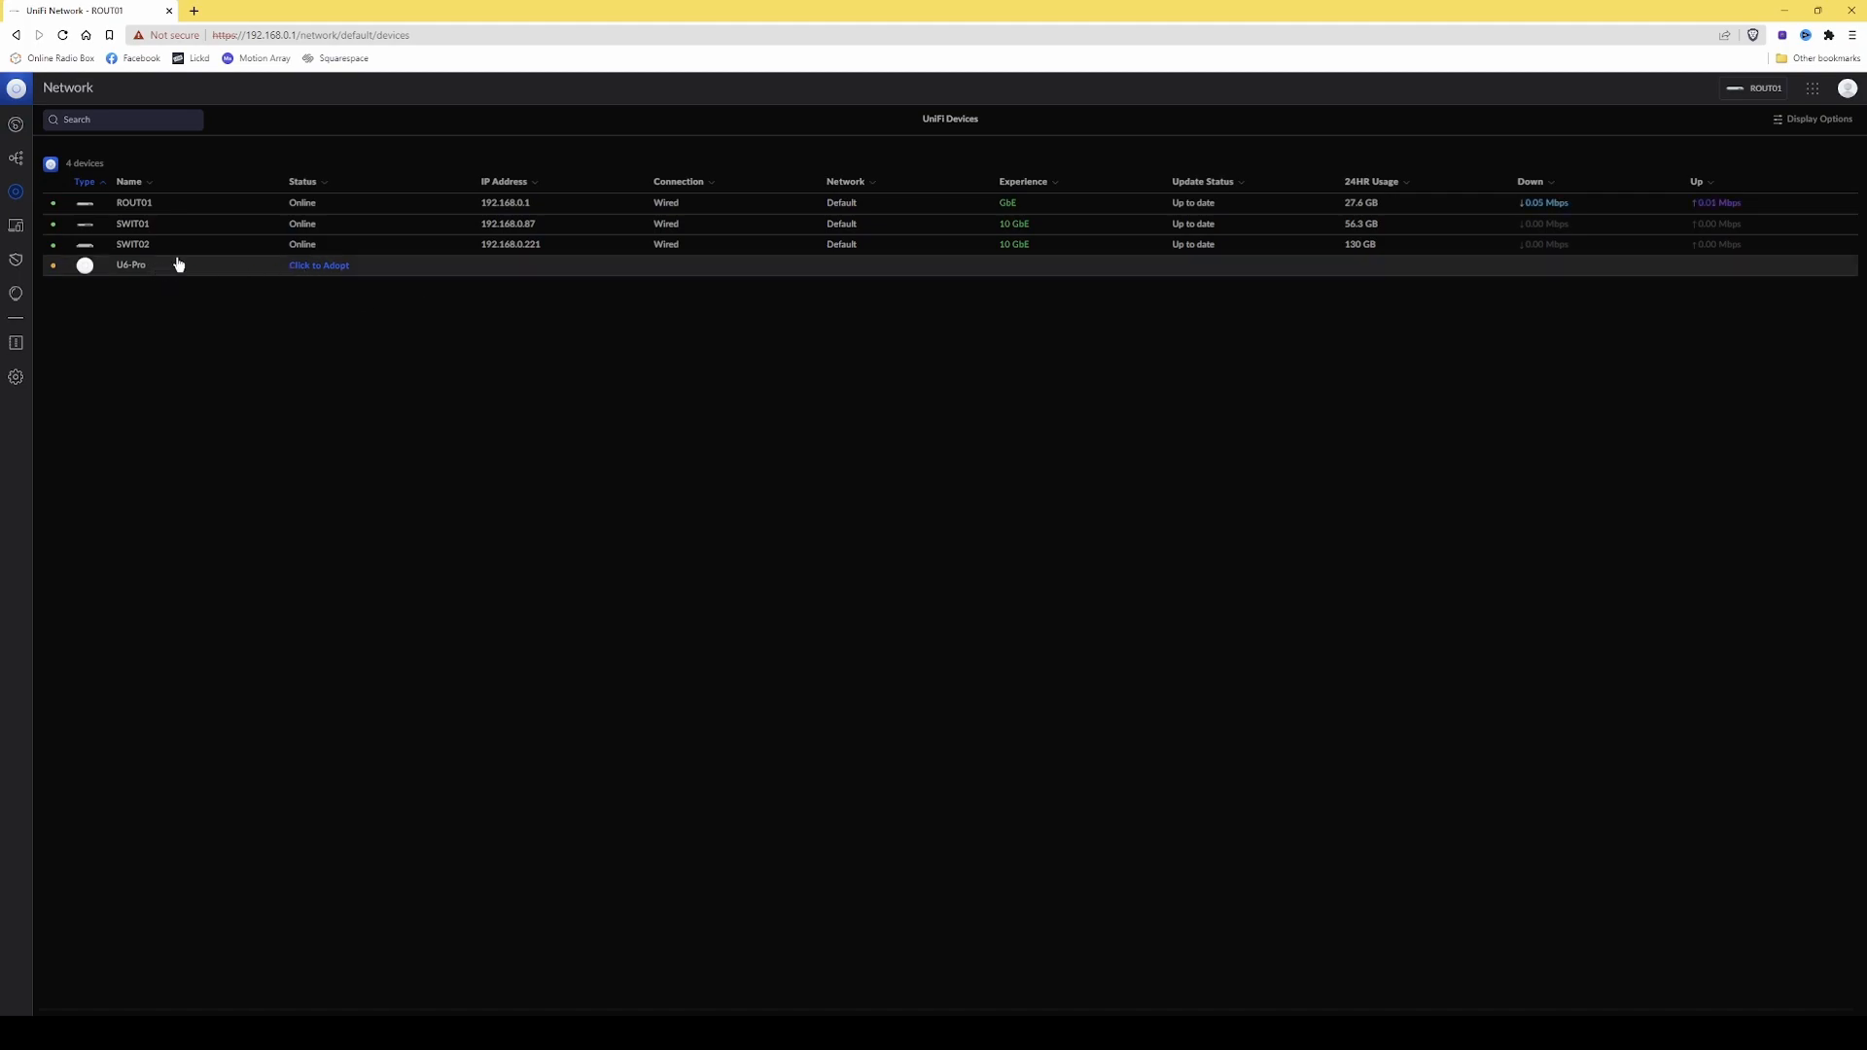
pyautogui.click(331, 271)
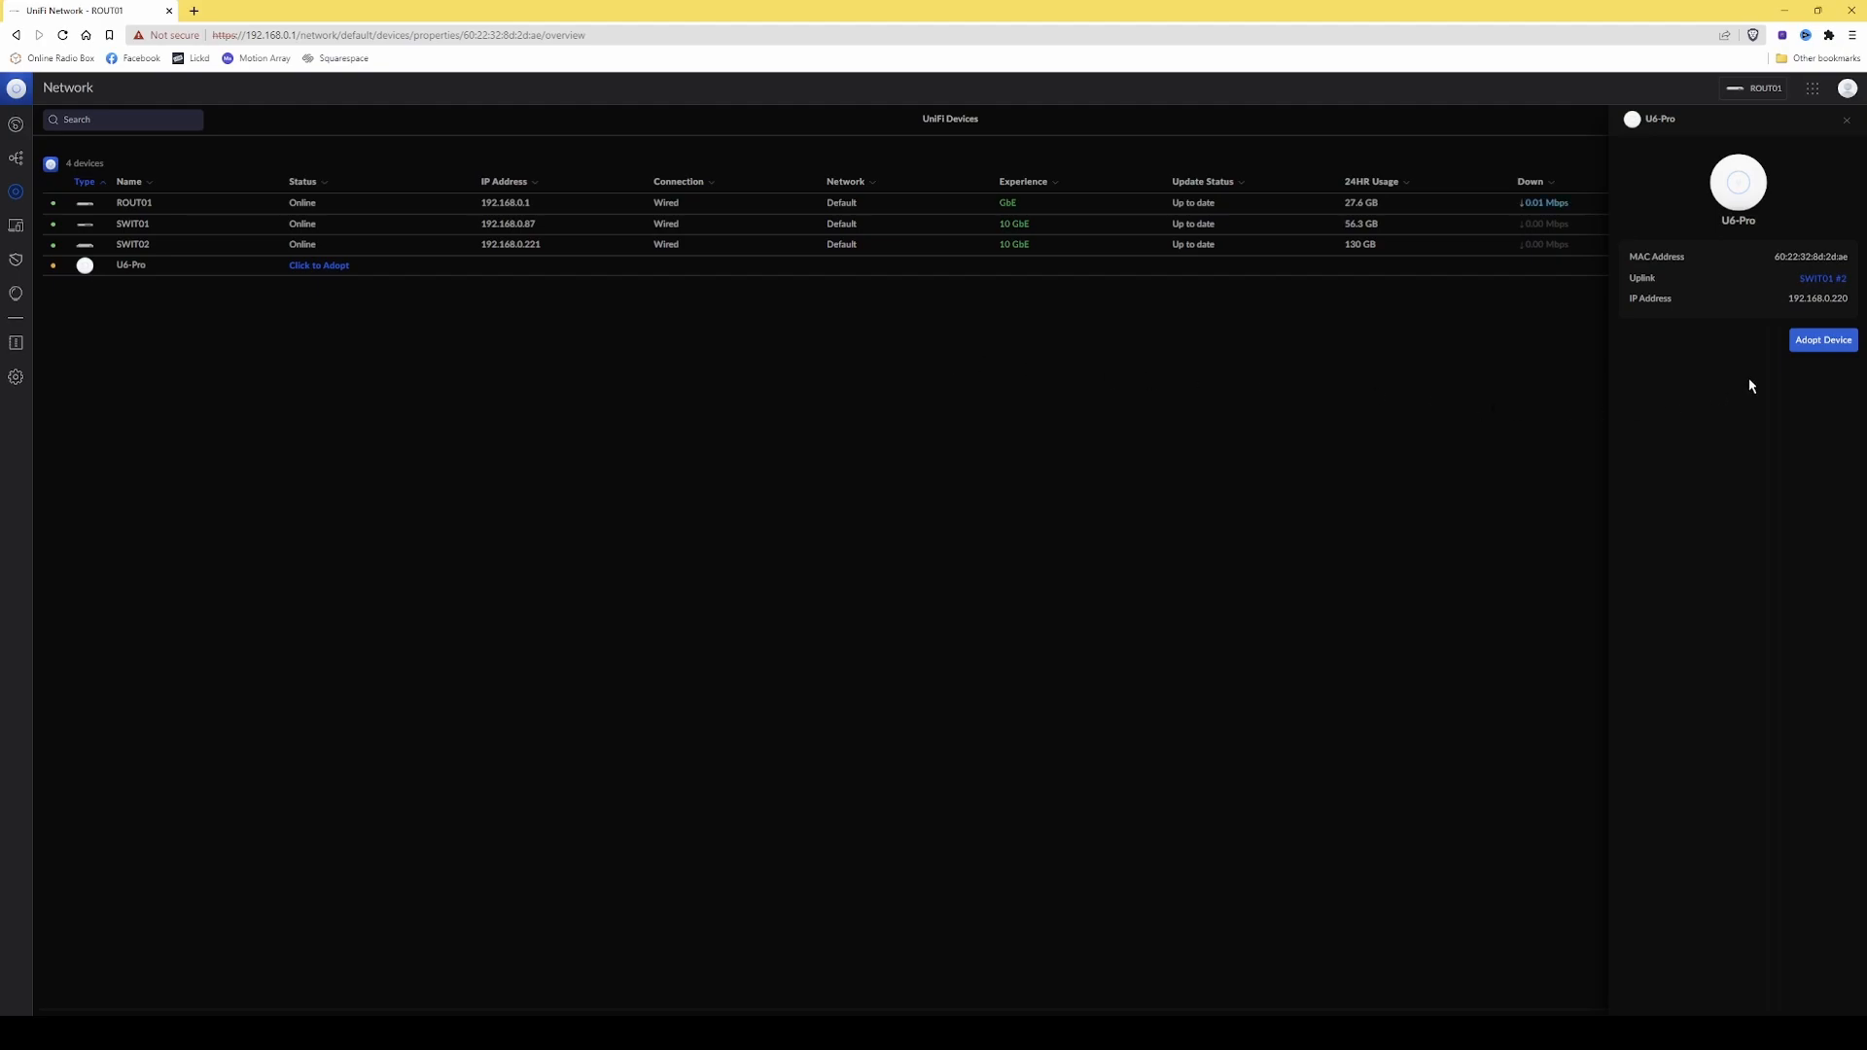
pyautogui.click(1824, 345)
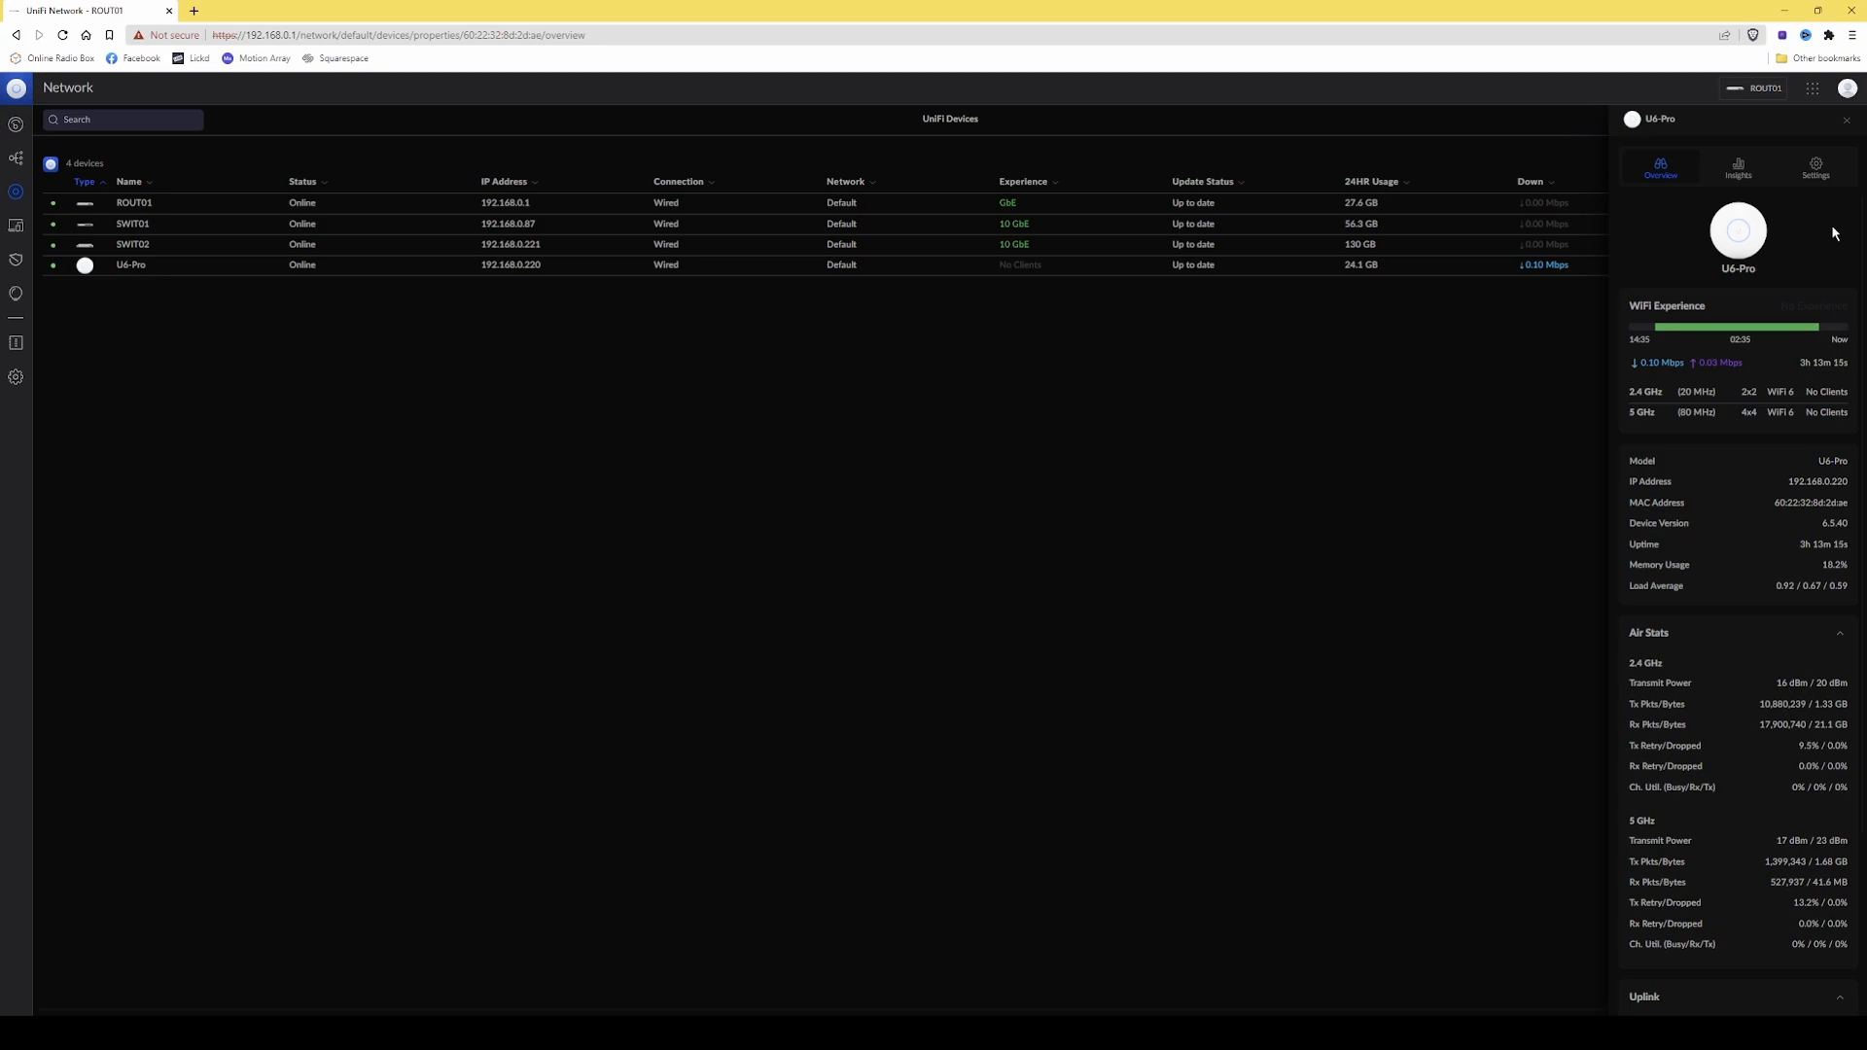
# Run an RF channel scan from the U6-Pro's insights and confirm it.
pyautogui.click(1745, 174)
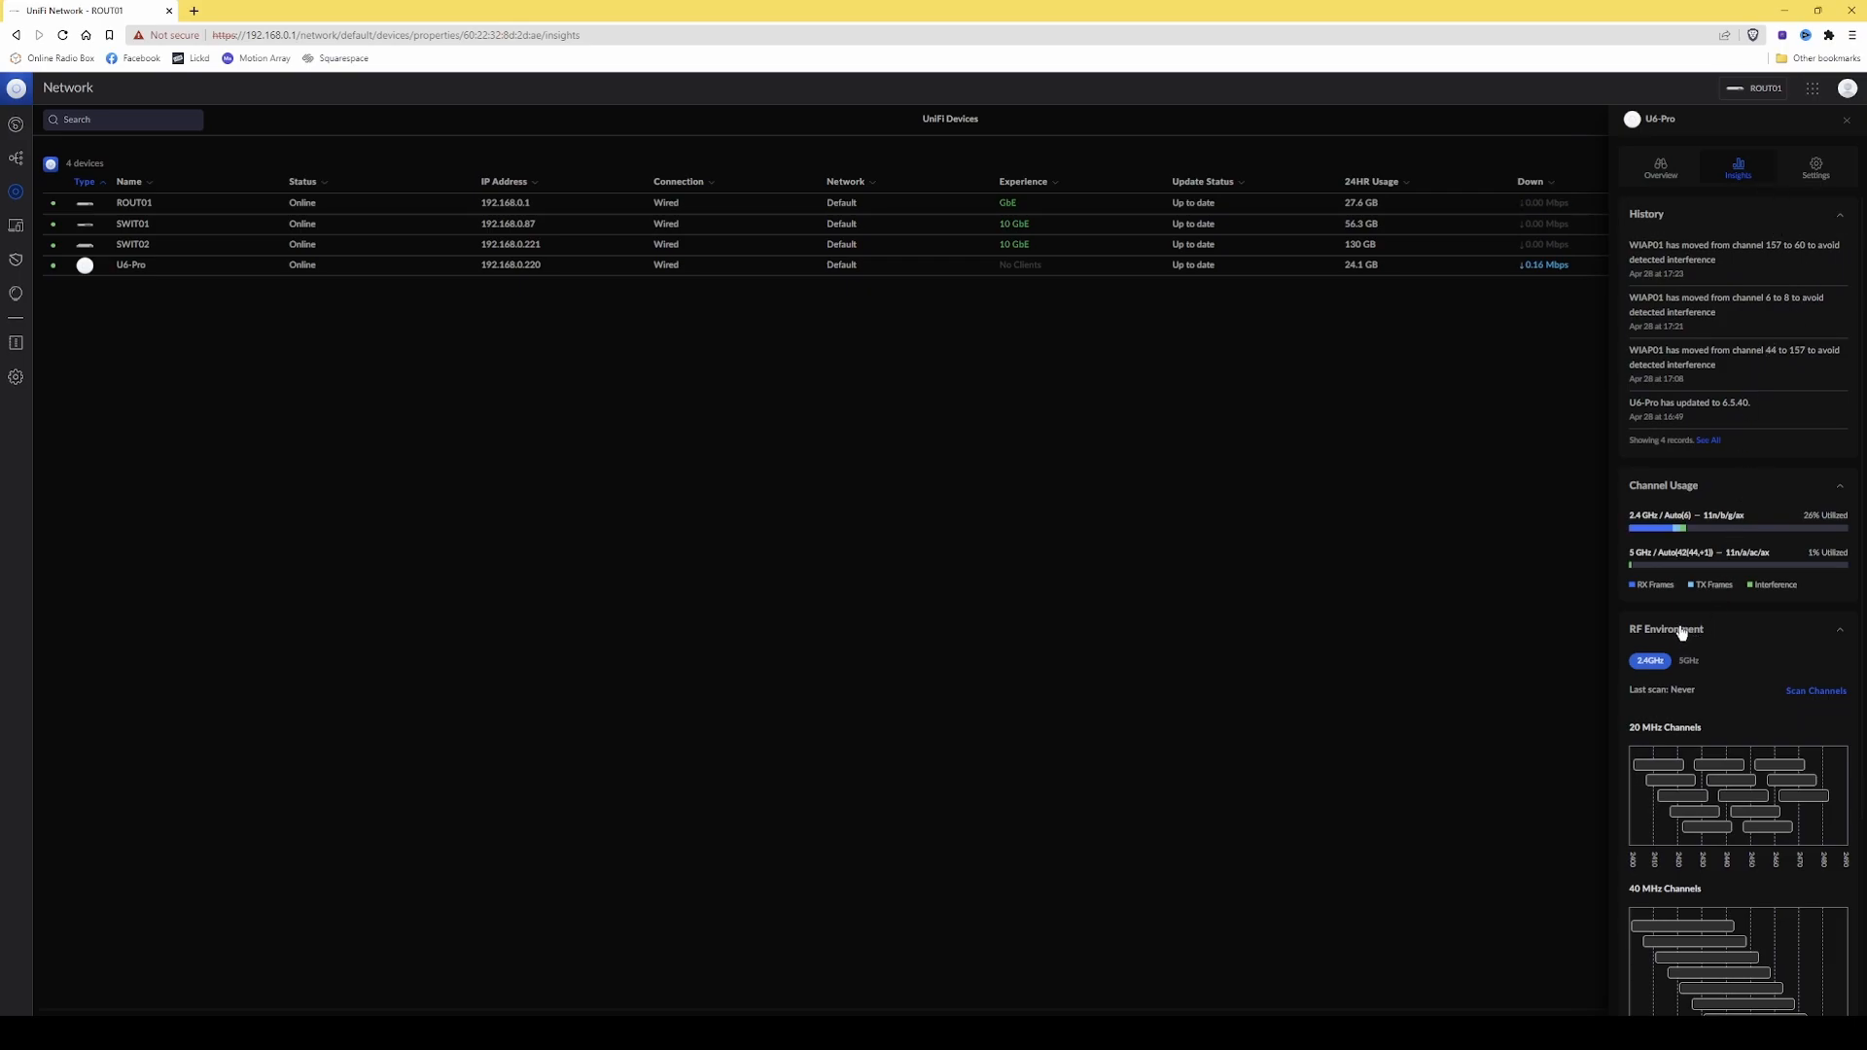
pyautogui.scroll(-2, 1688, 638)
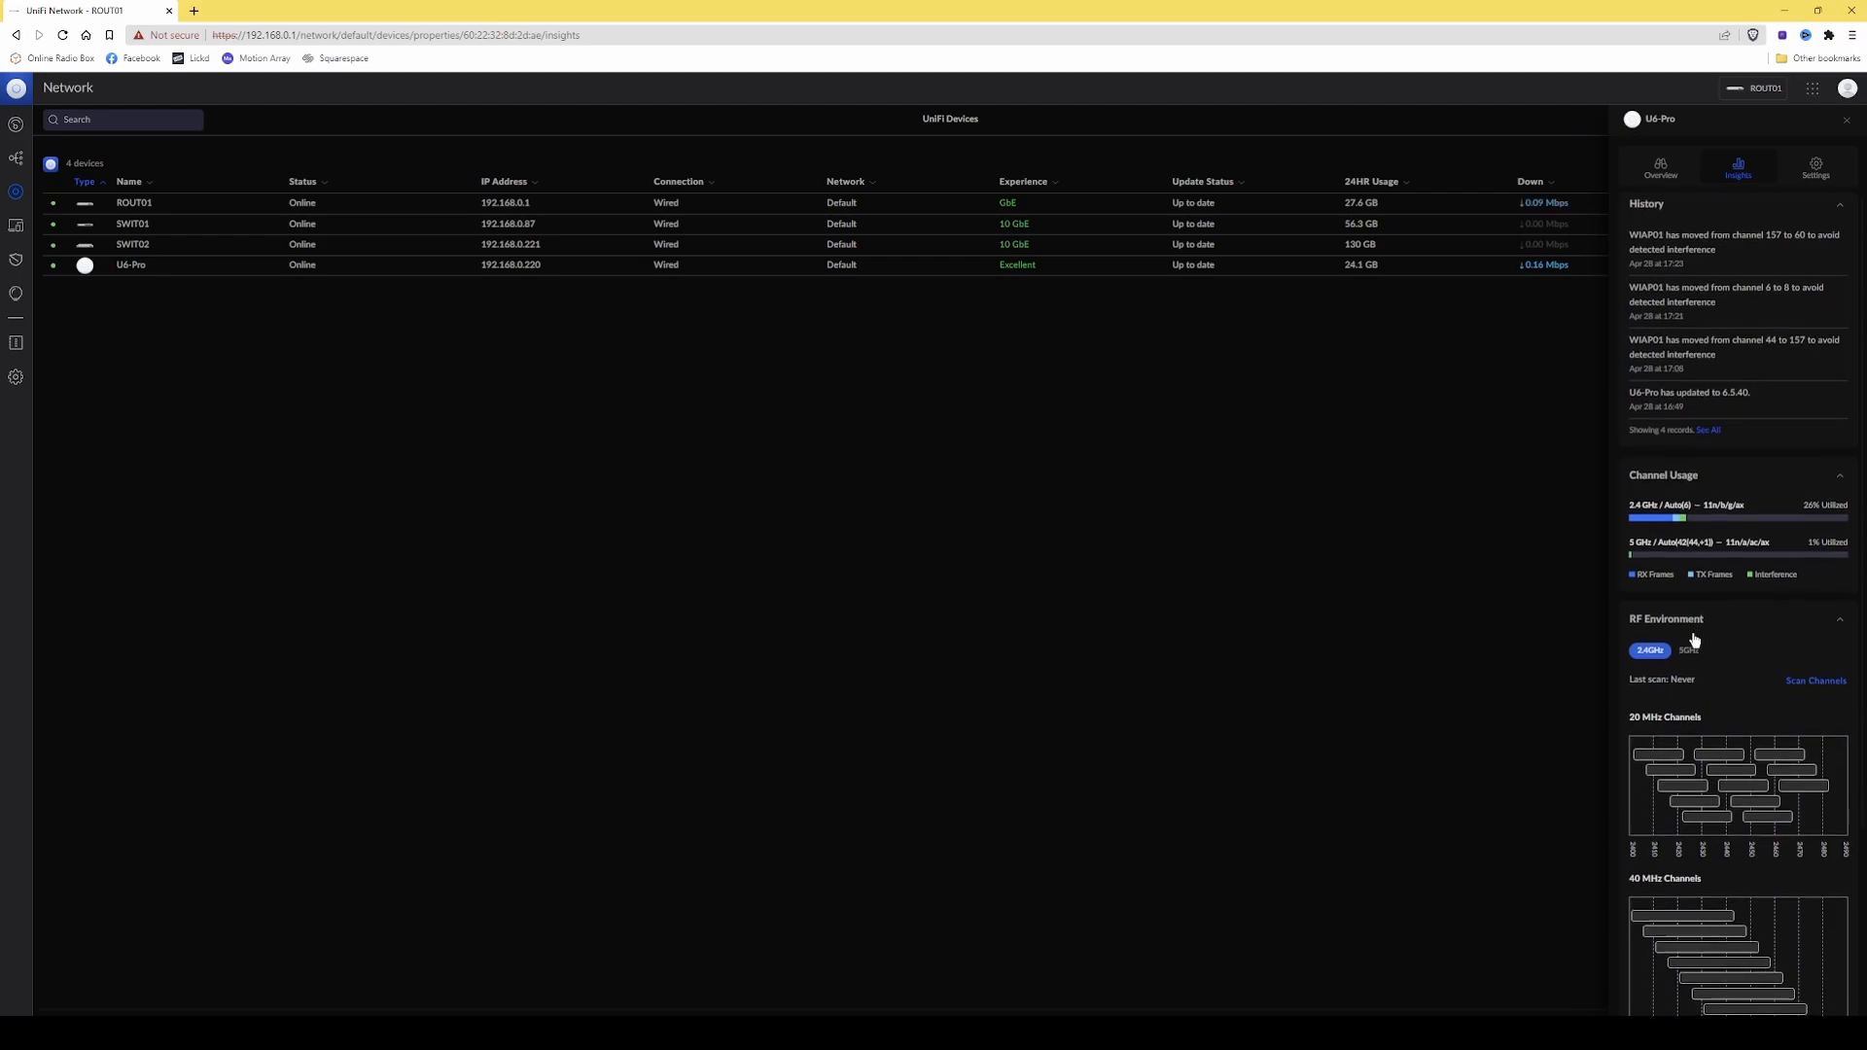
pyautogui.scroll(-1, 1694, 641)
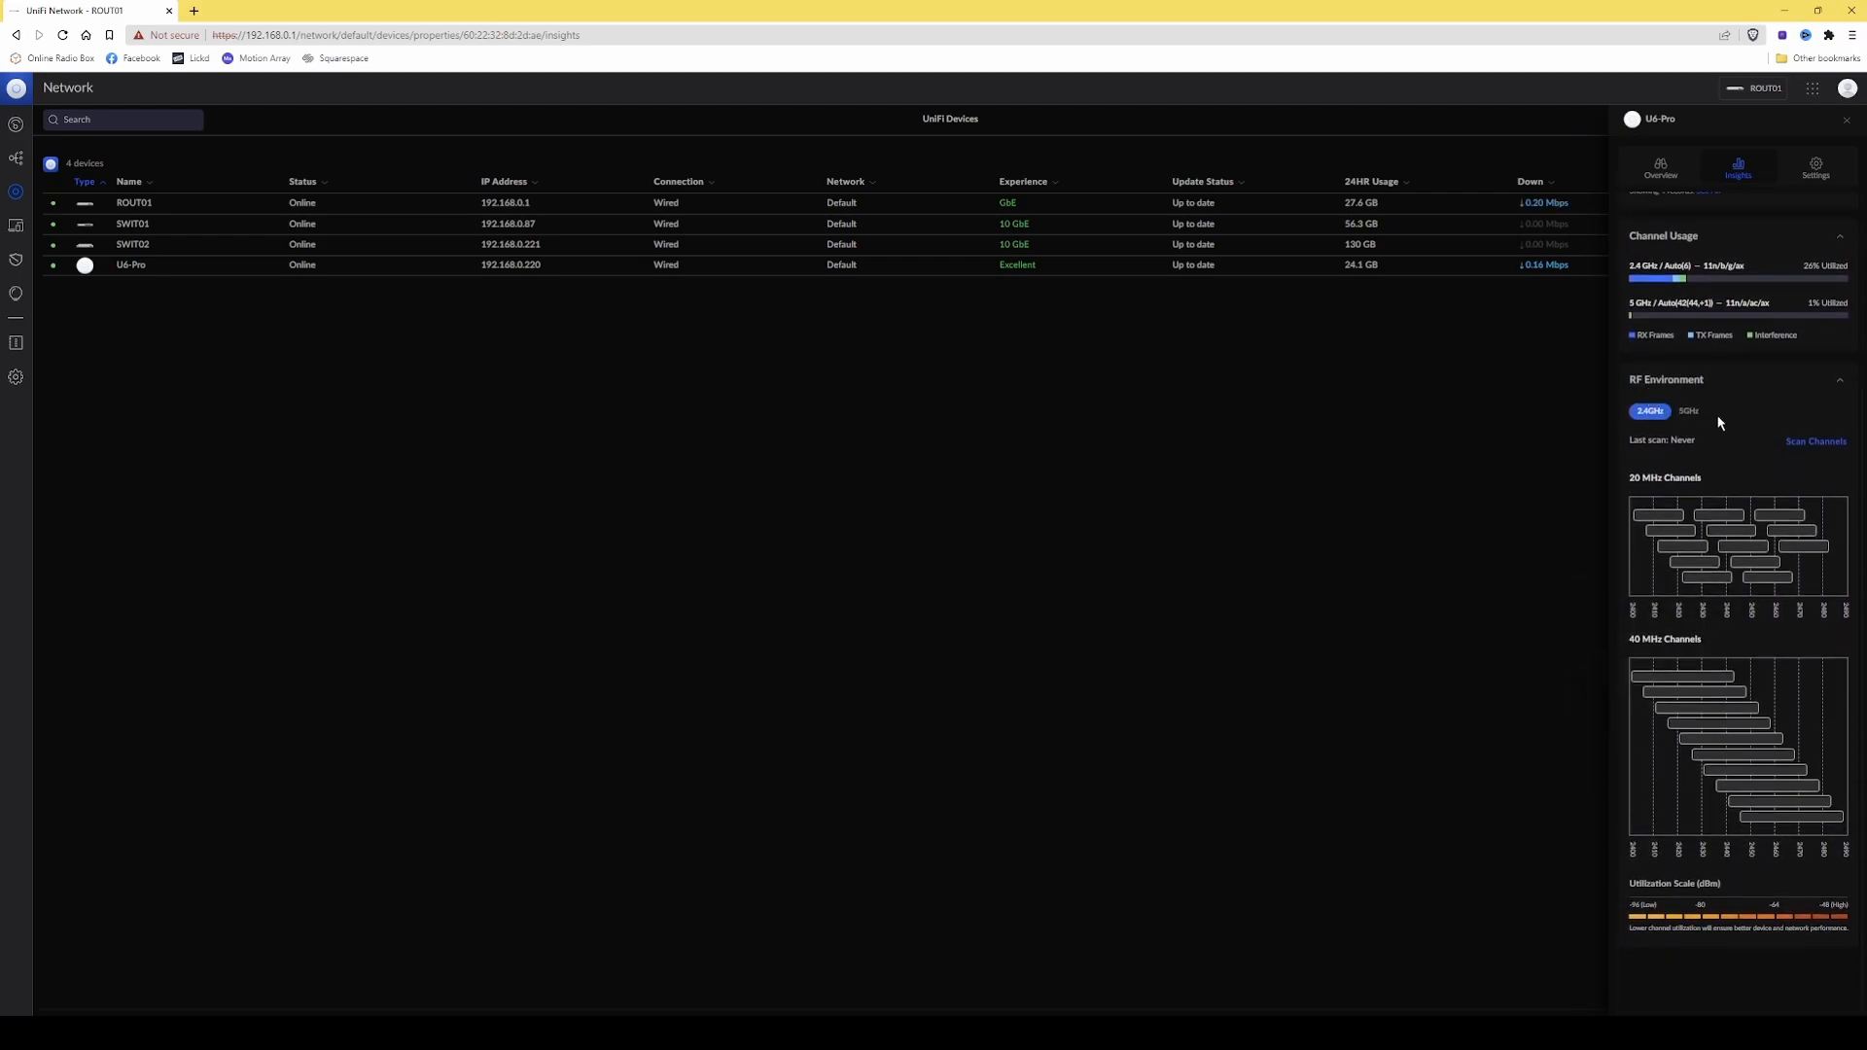
pyautogui.click(1828, 446)
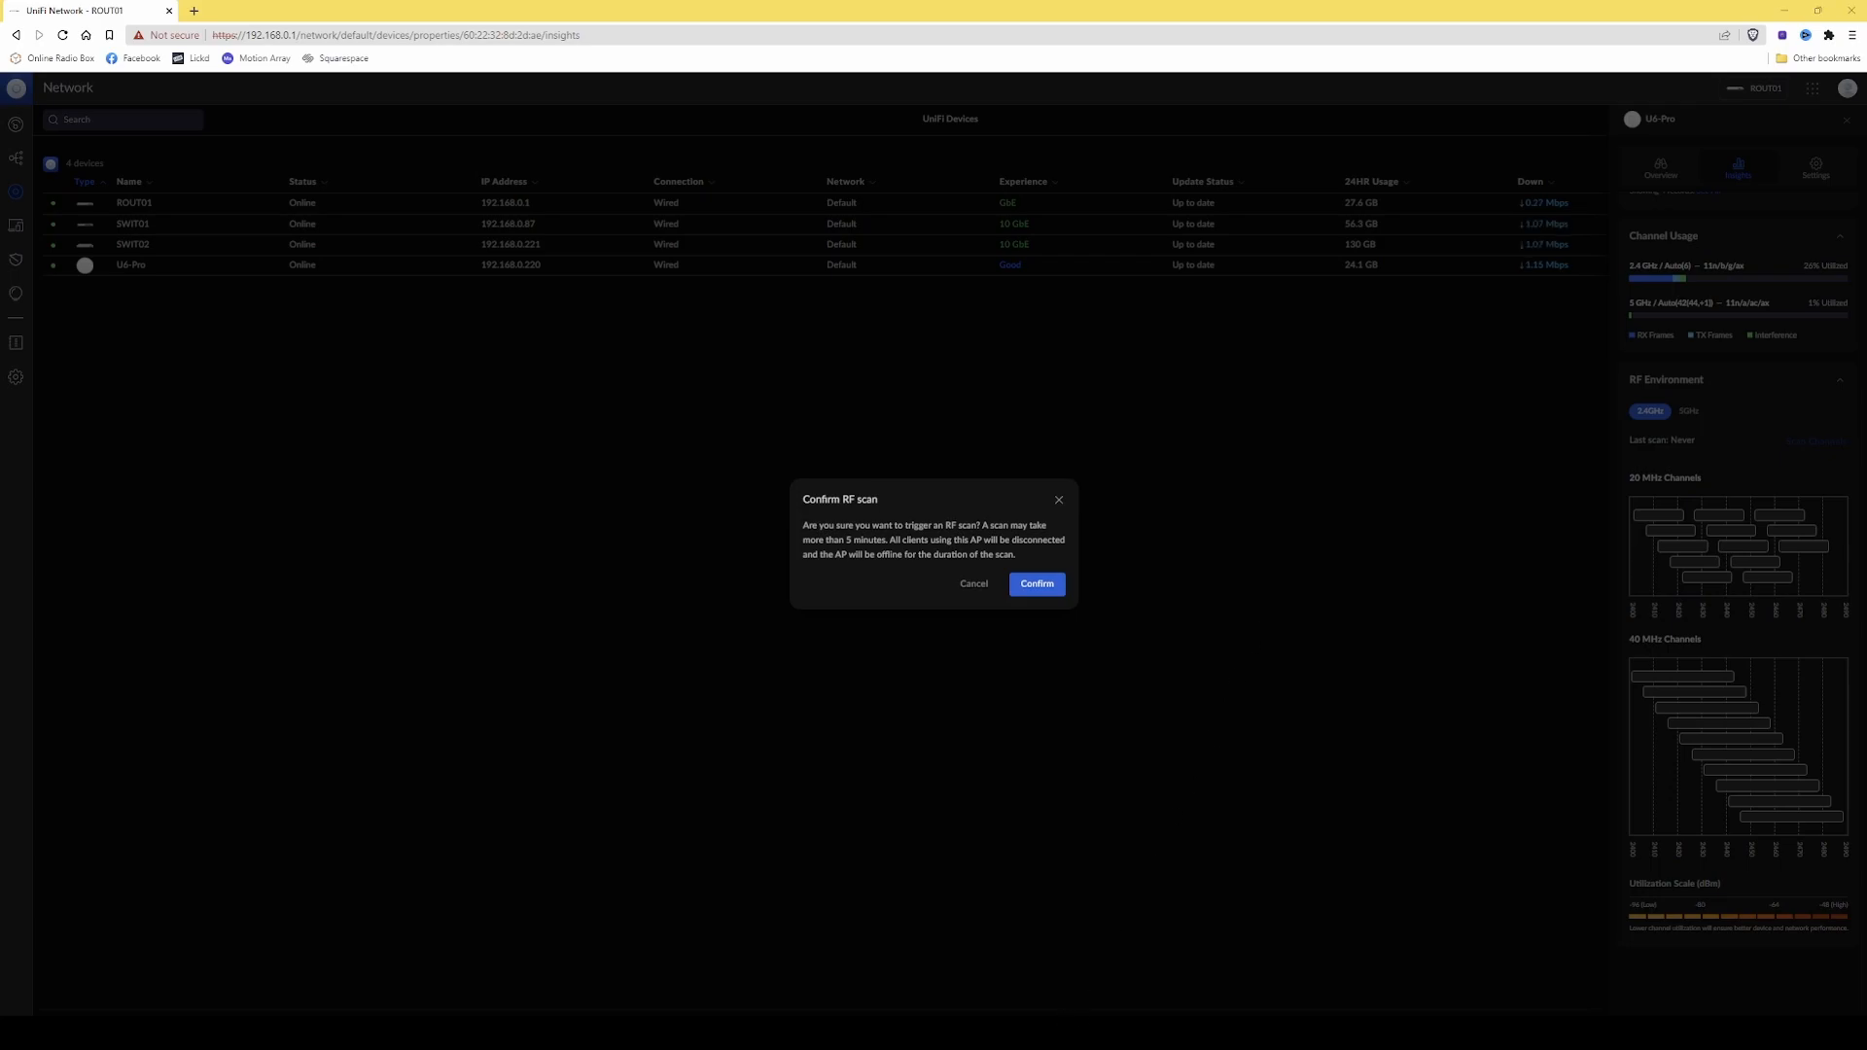
pyautogui.click(1037, 584)
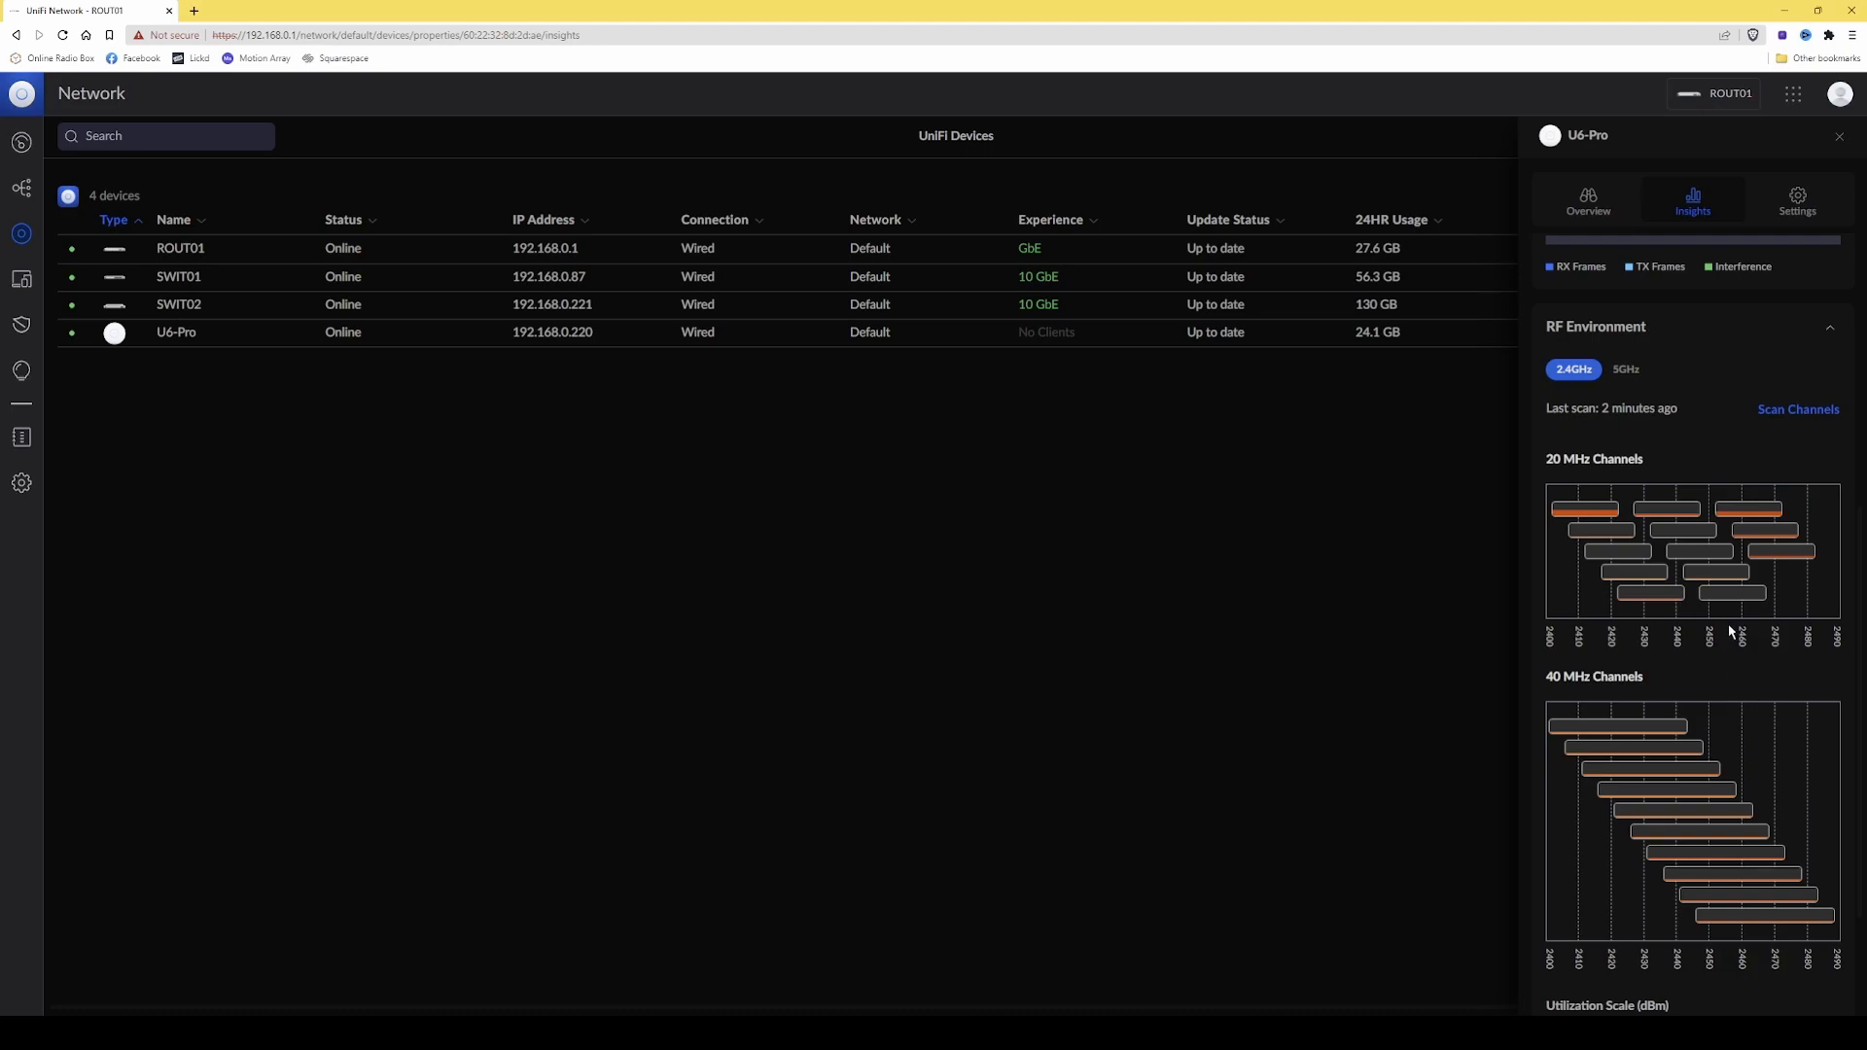
# Examine utilization and interference of individual 20 MHz and 40 MHz channels in the U6-Pro's 2.4 GHz scan results.
pyautogui.moveTo(1627, 561)
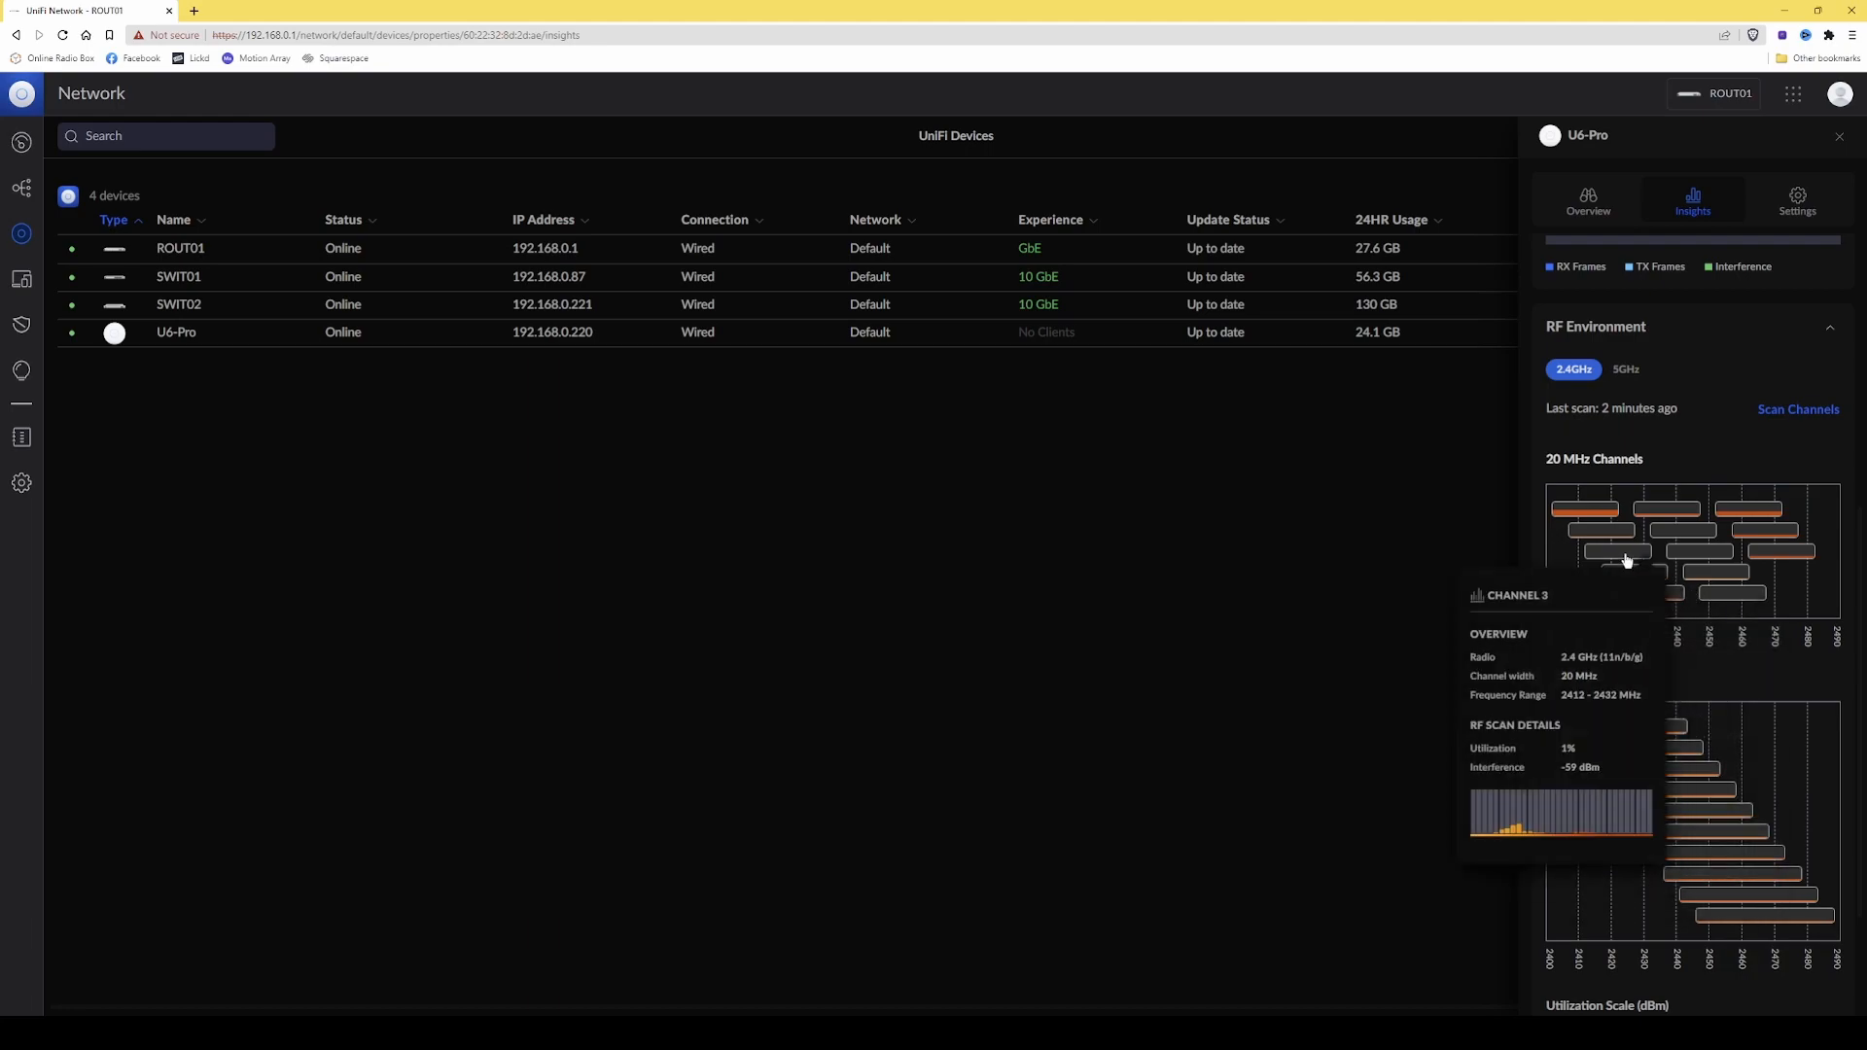
pyautogui.moveTo(1691, 559)
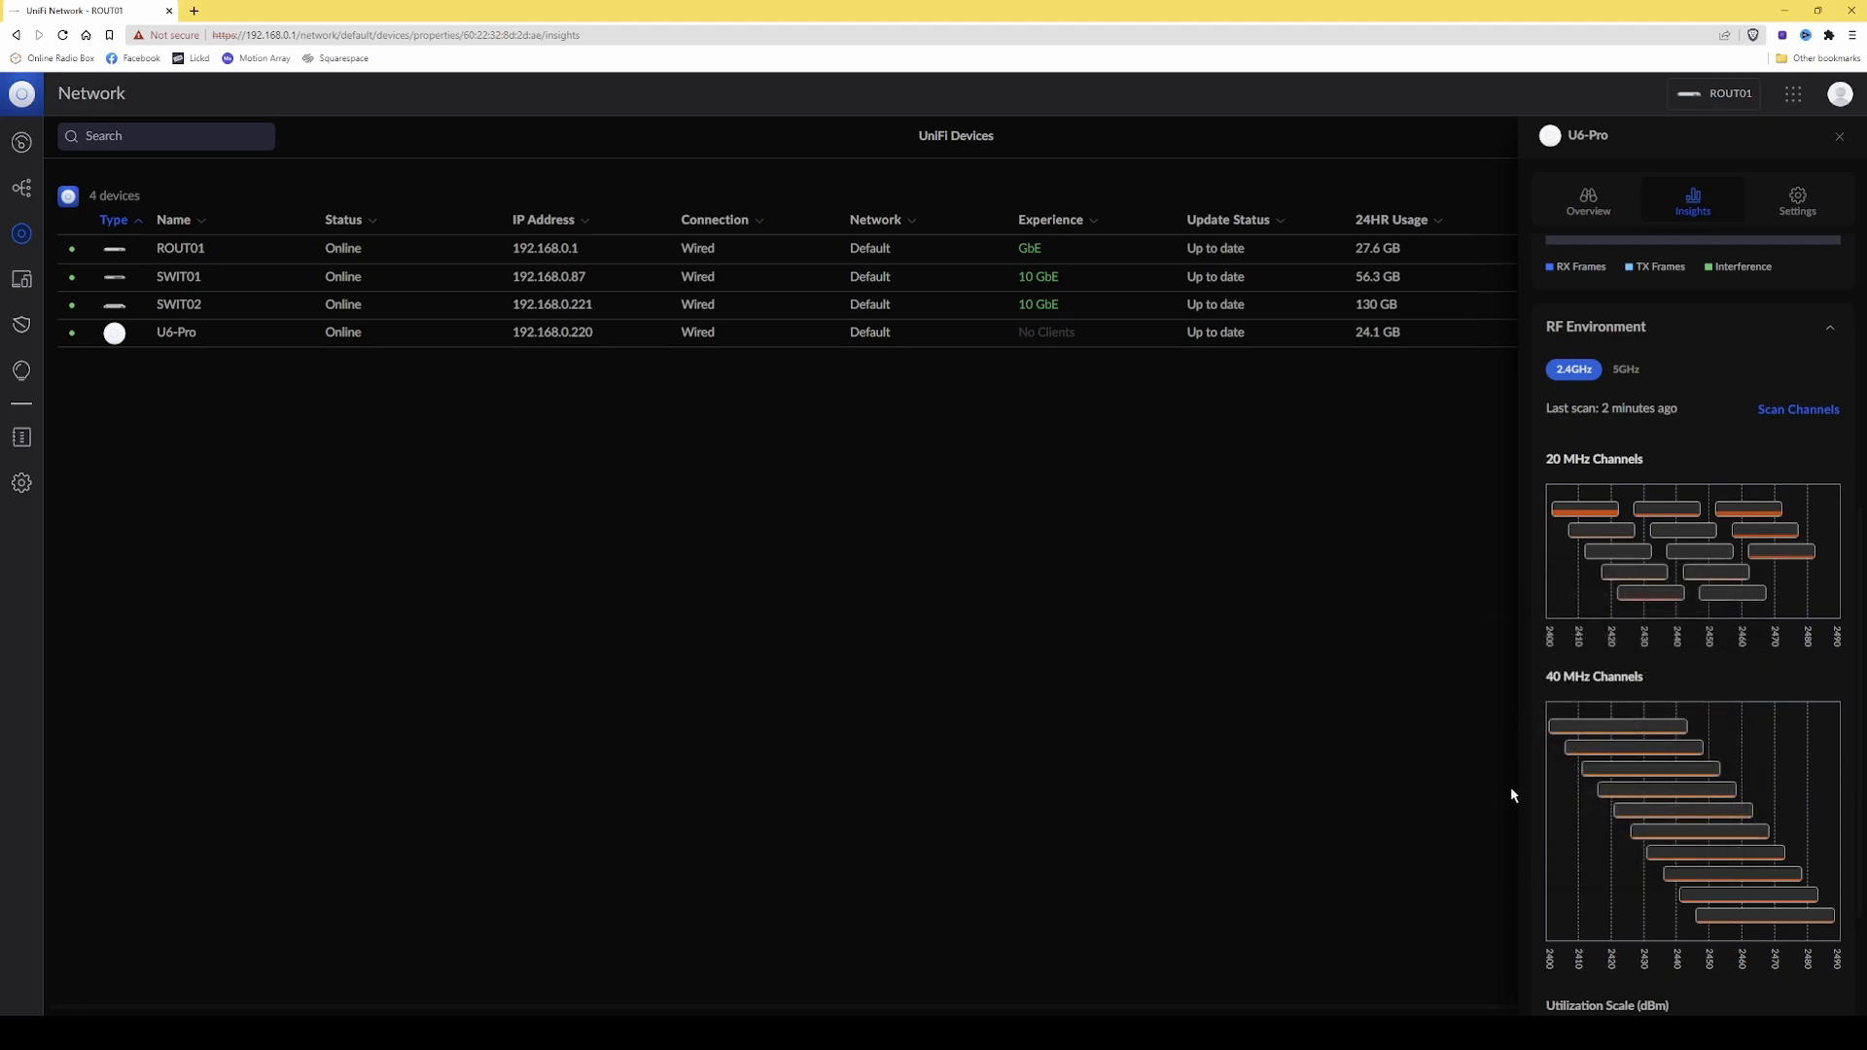
pyautogui.moveTo(1645, 772)
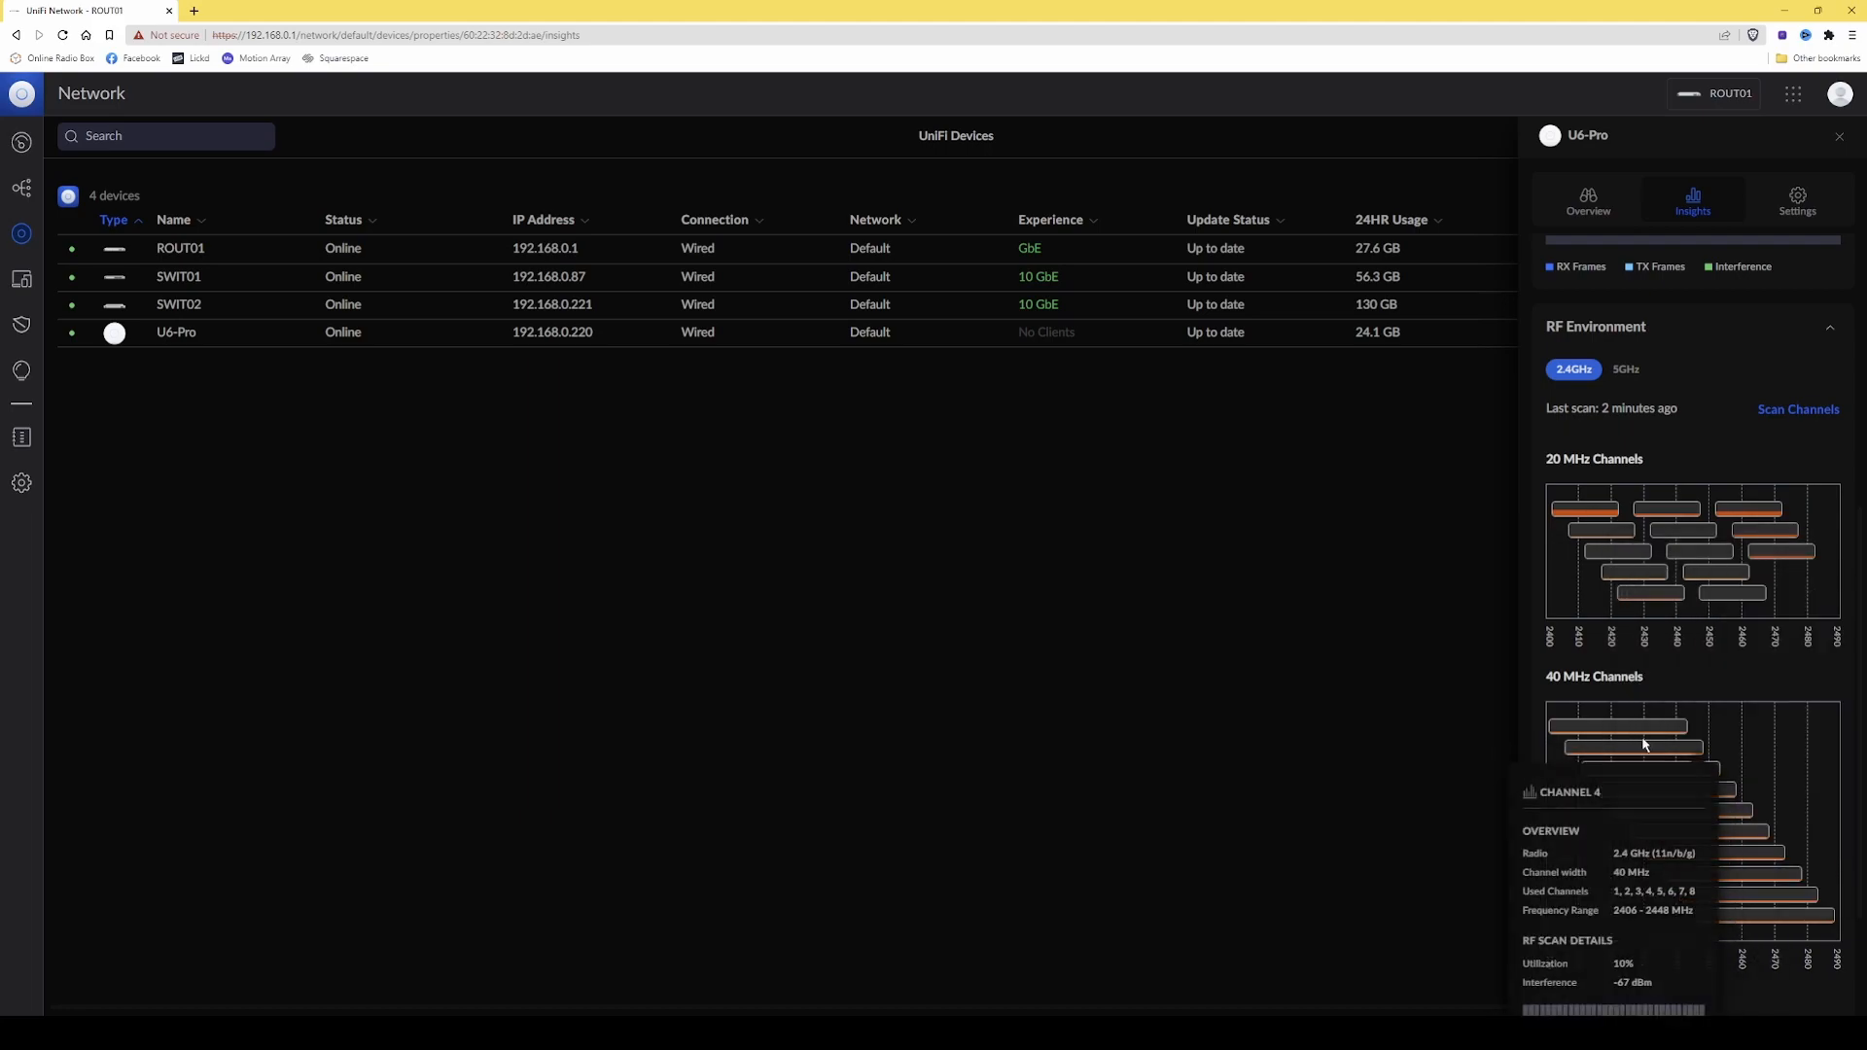
pyautogui.moveTo(1743, 926)
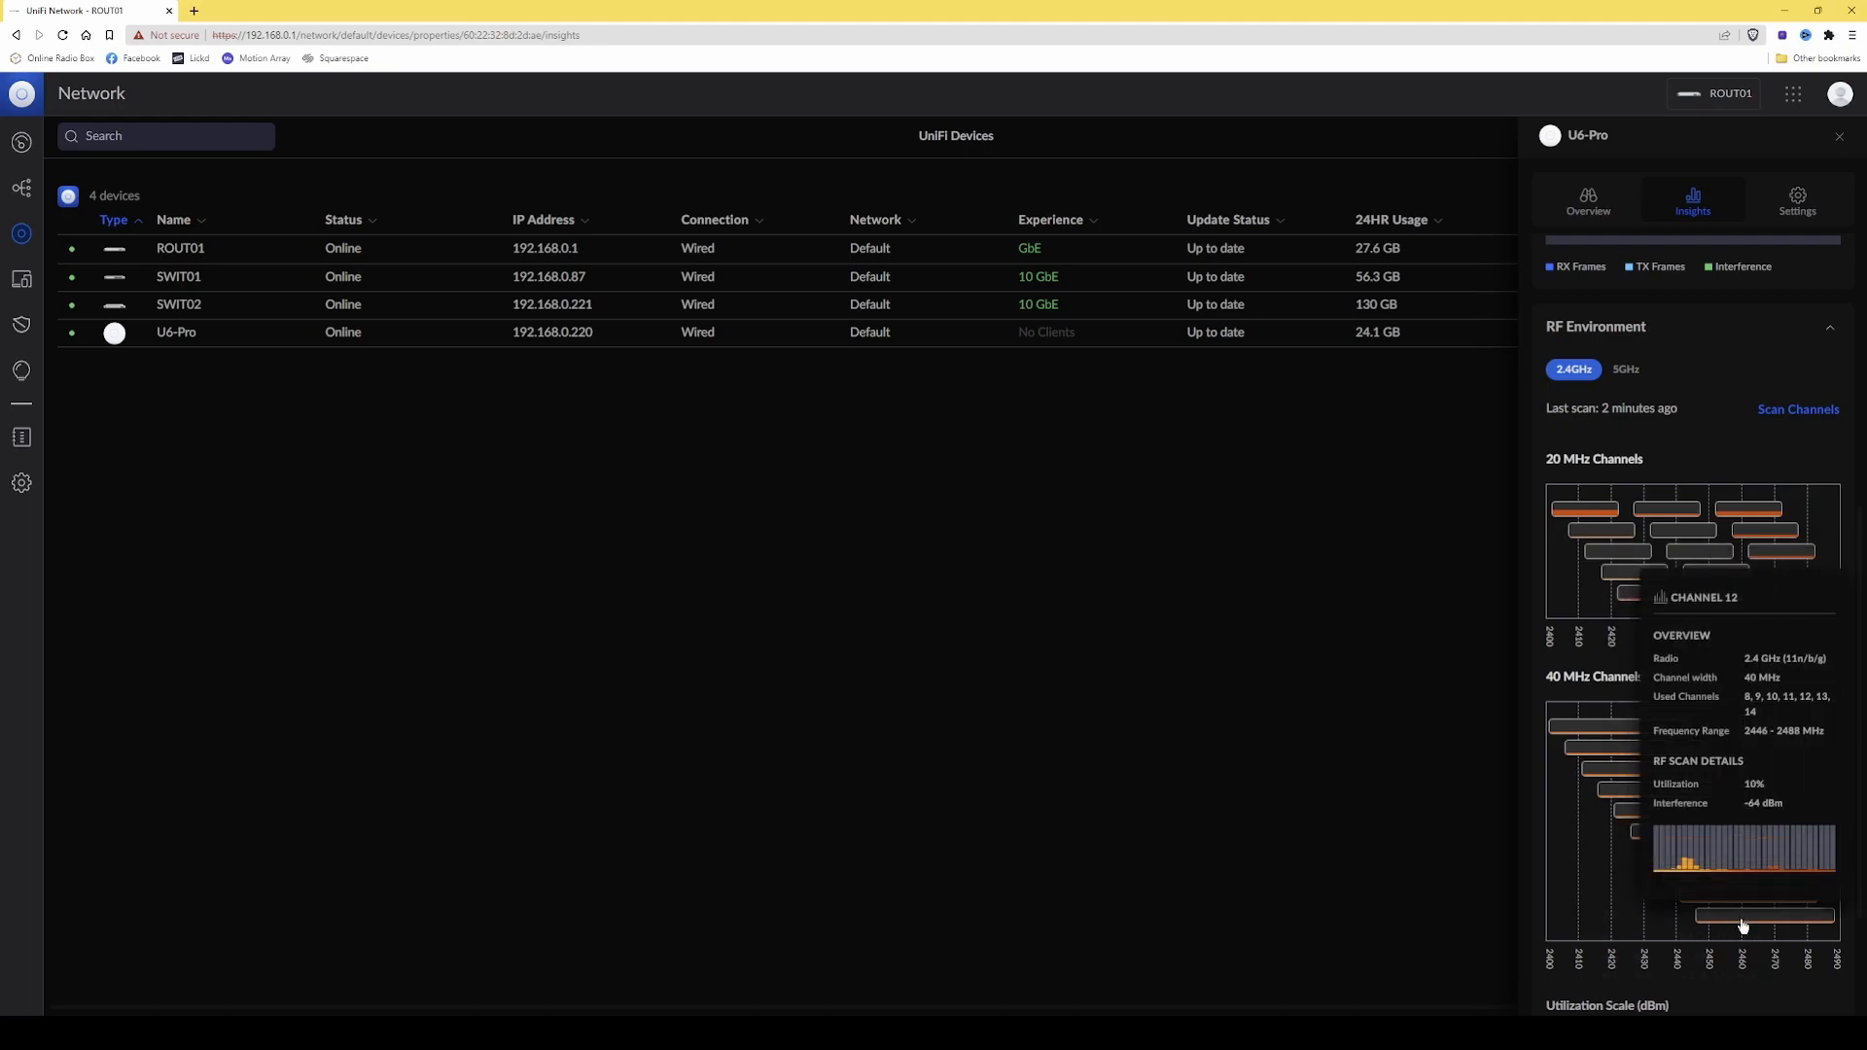
pyautogui.moveTo(1712, 898)
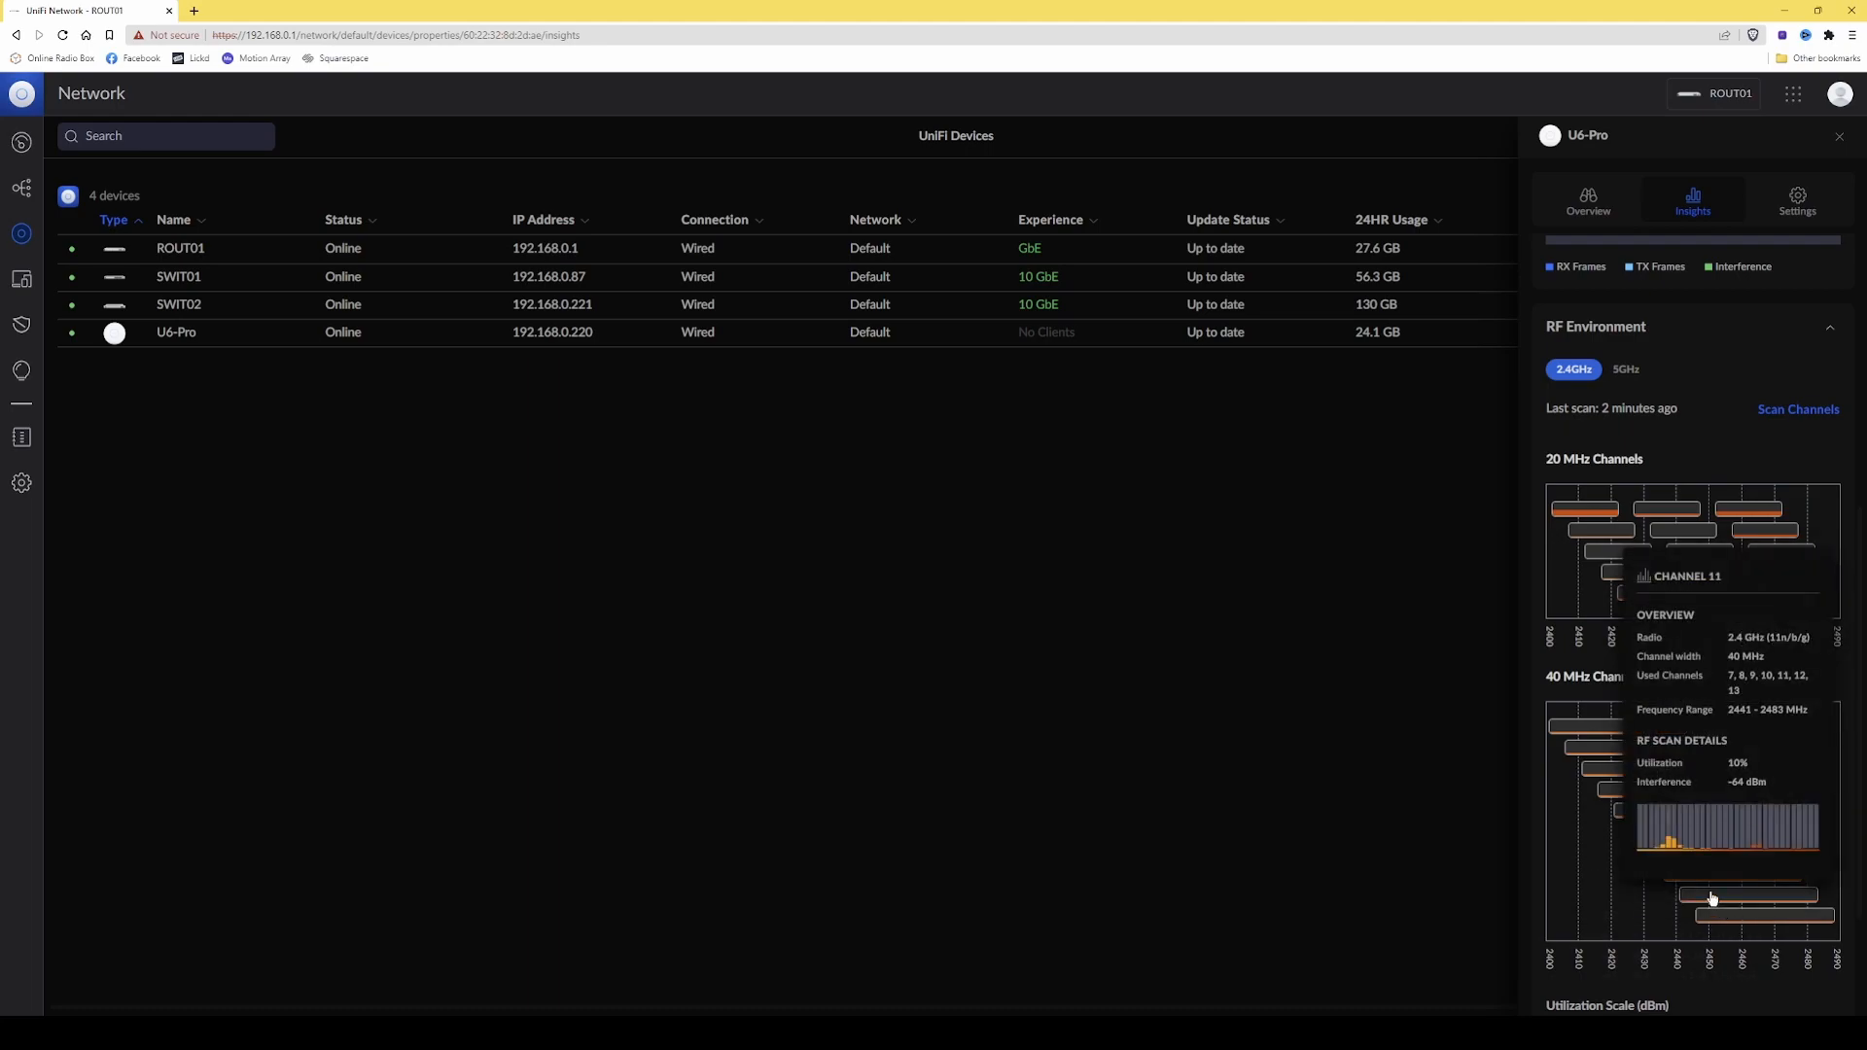
pyautogui.moveTo(1664, 834)
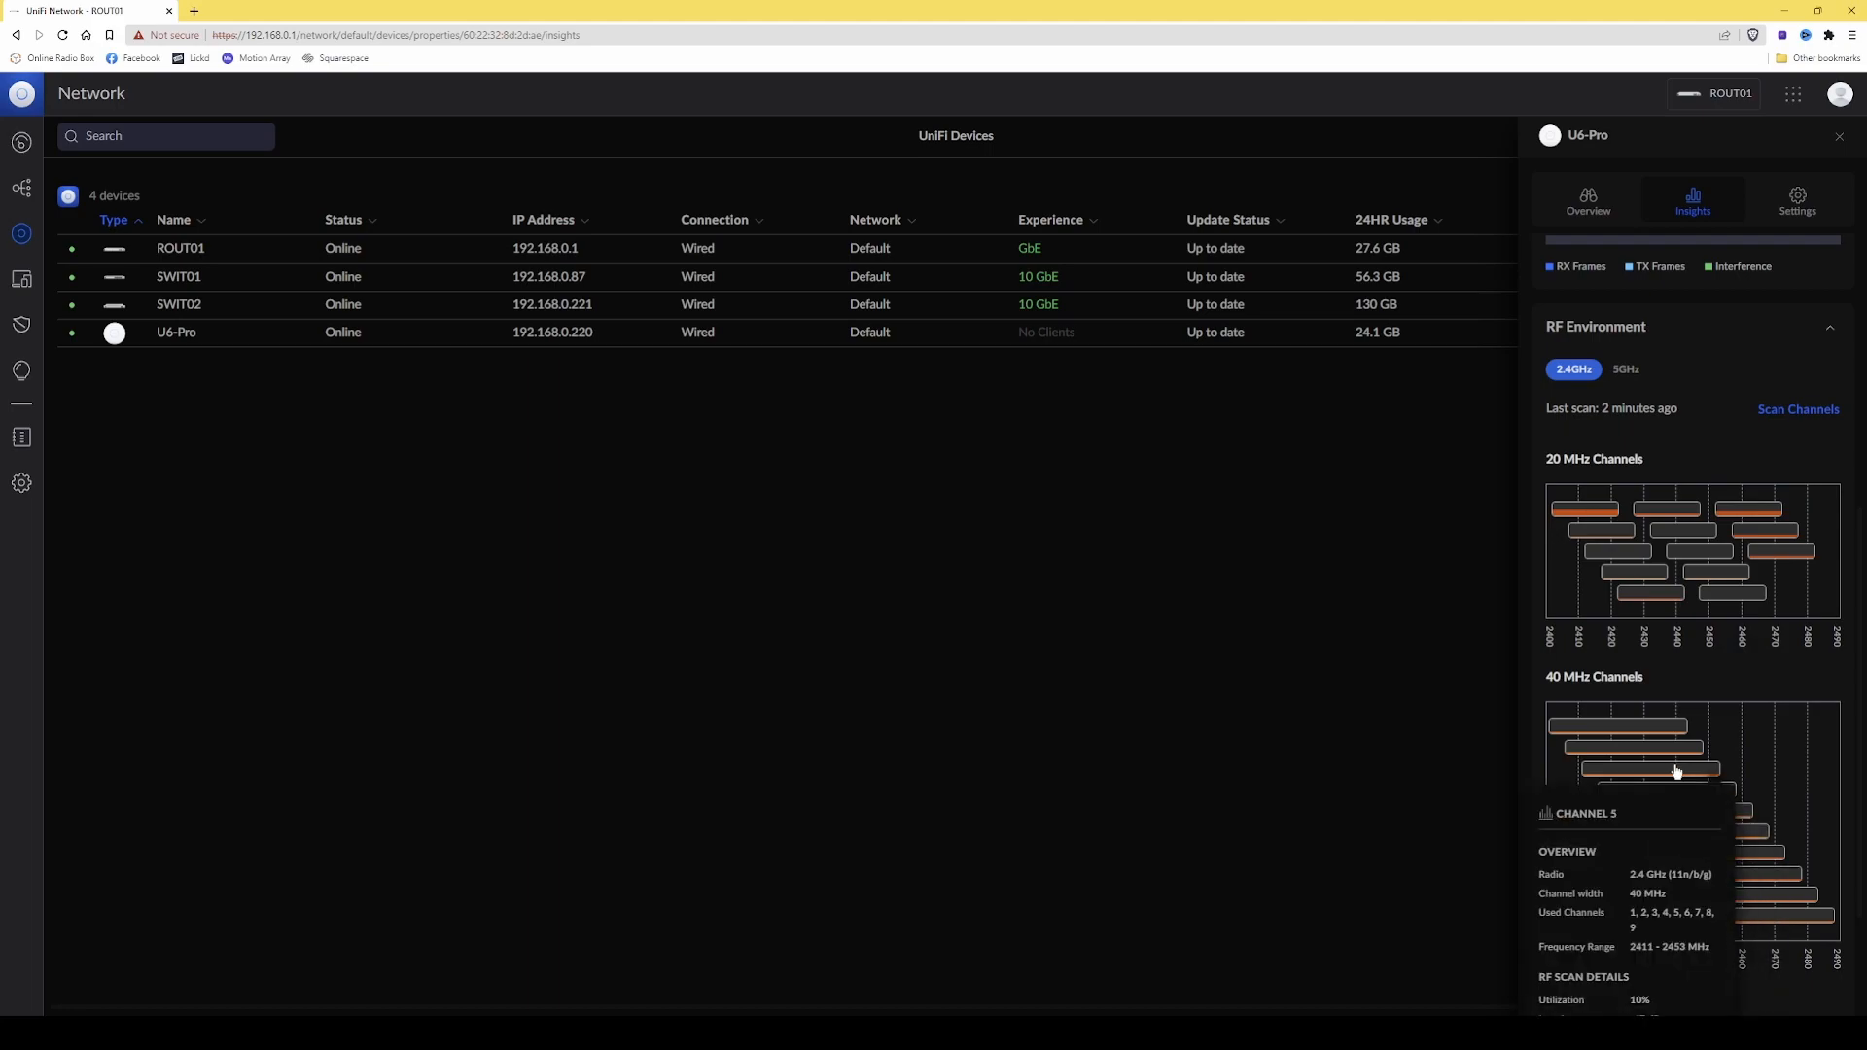
pyautogui.scroll(-2, 1675, 775)
pyautogui.scroll(2, 1474, 654)
pyautogui.scroll(-2, 1474, 653)
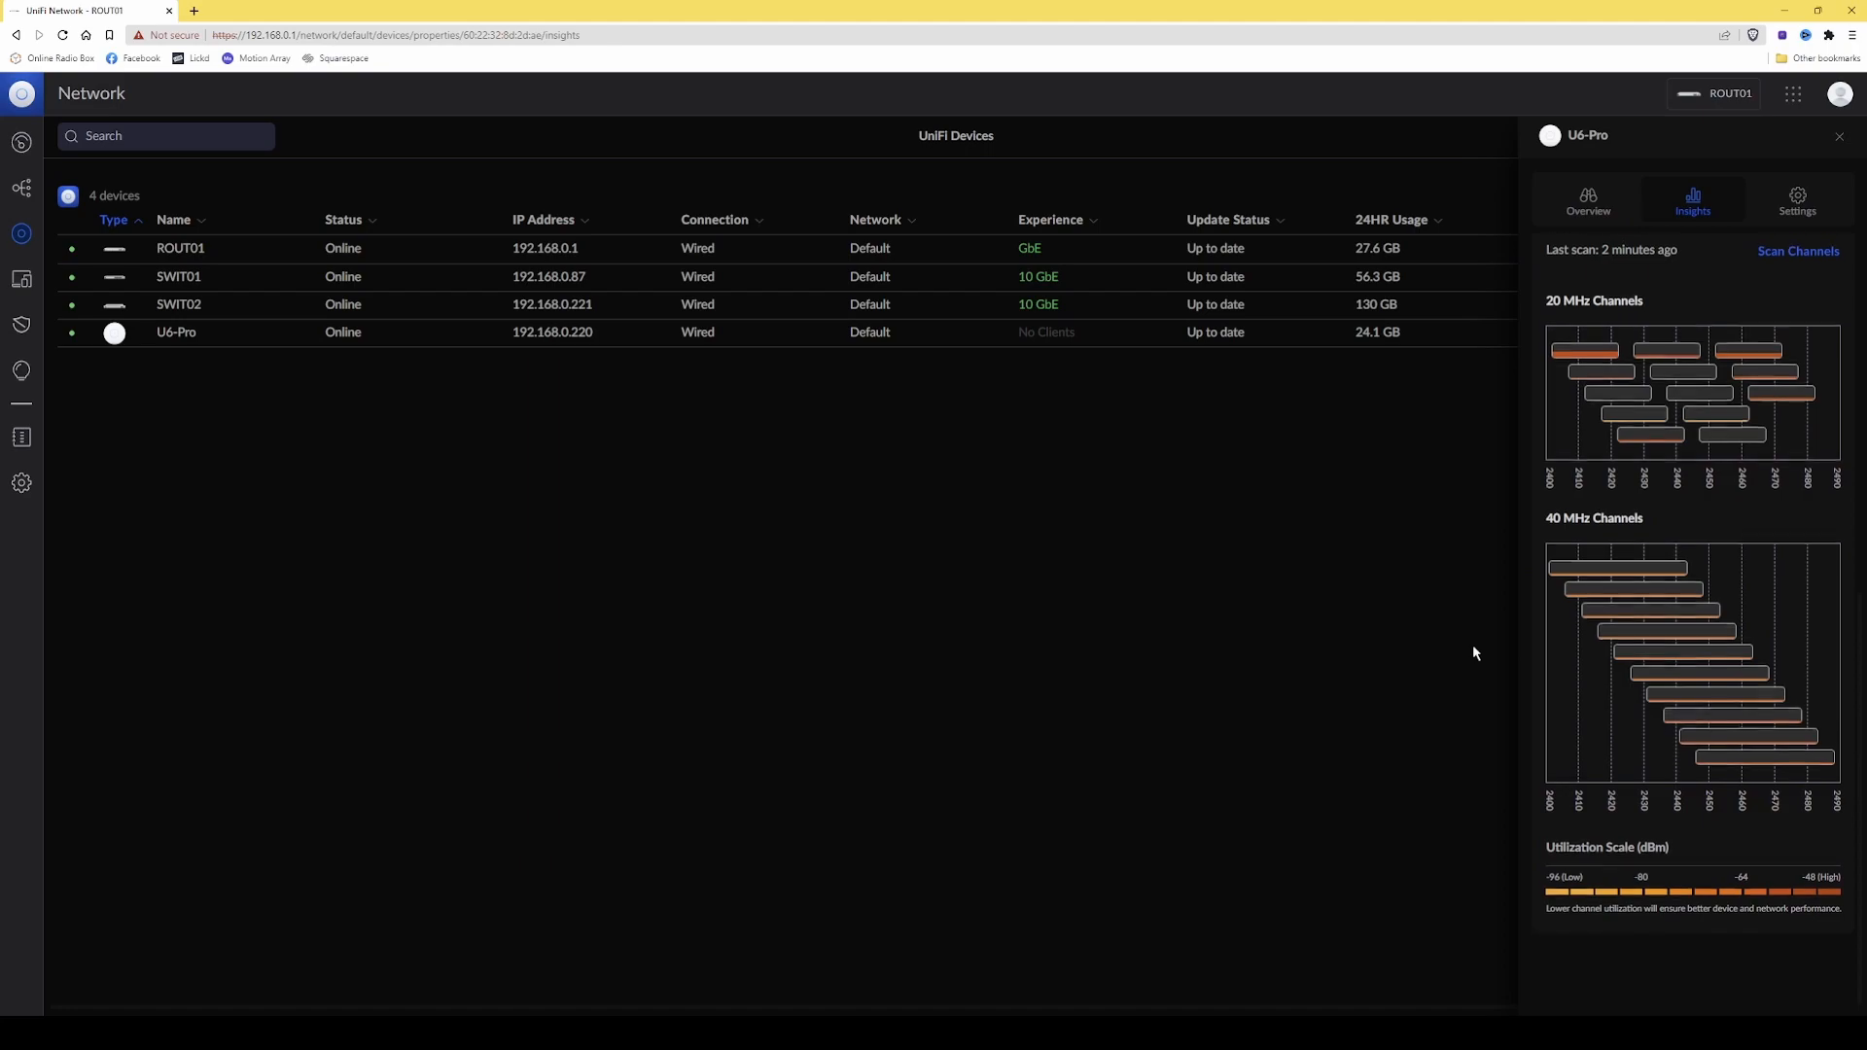
pyautogui.scroll(3, 1668, 645)
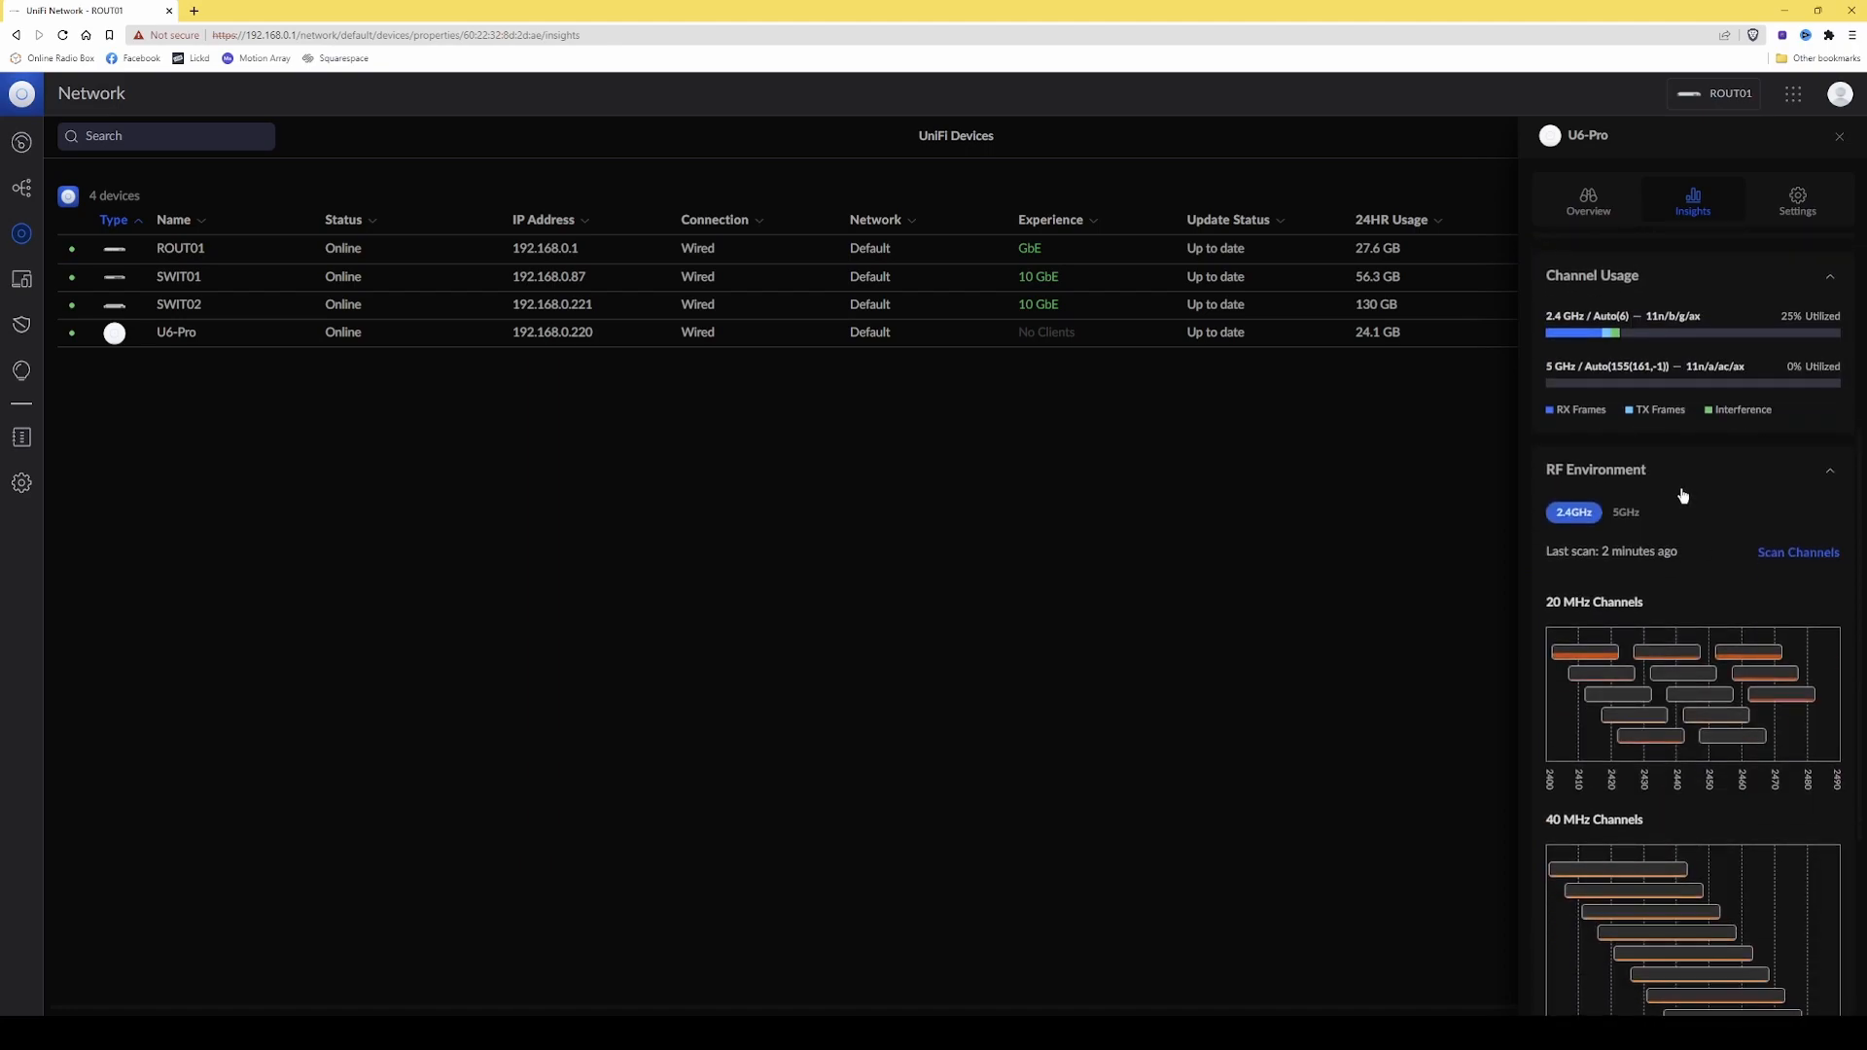
# Show the 5 GHz scan results and examine the 20, 40, 80 and 160 MHz channel charts.
pyautogui.click(1629, 515)
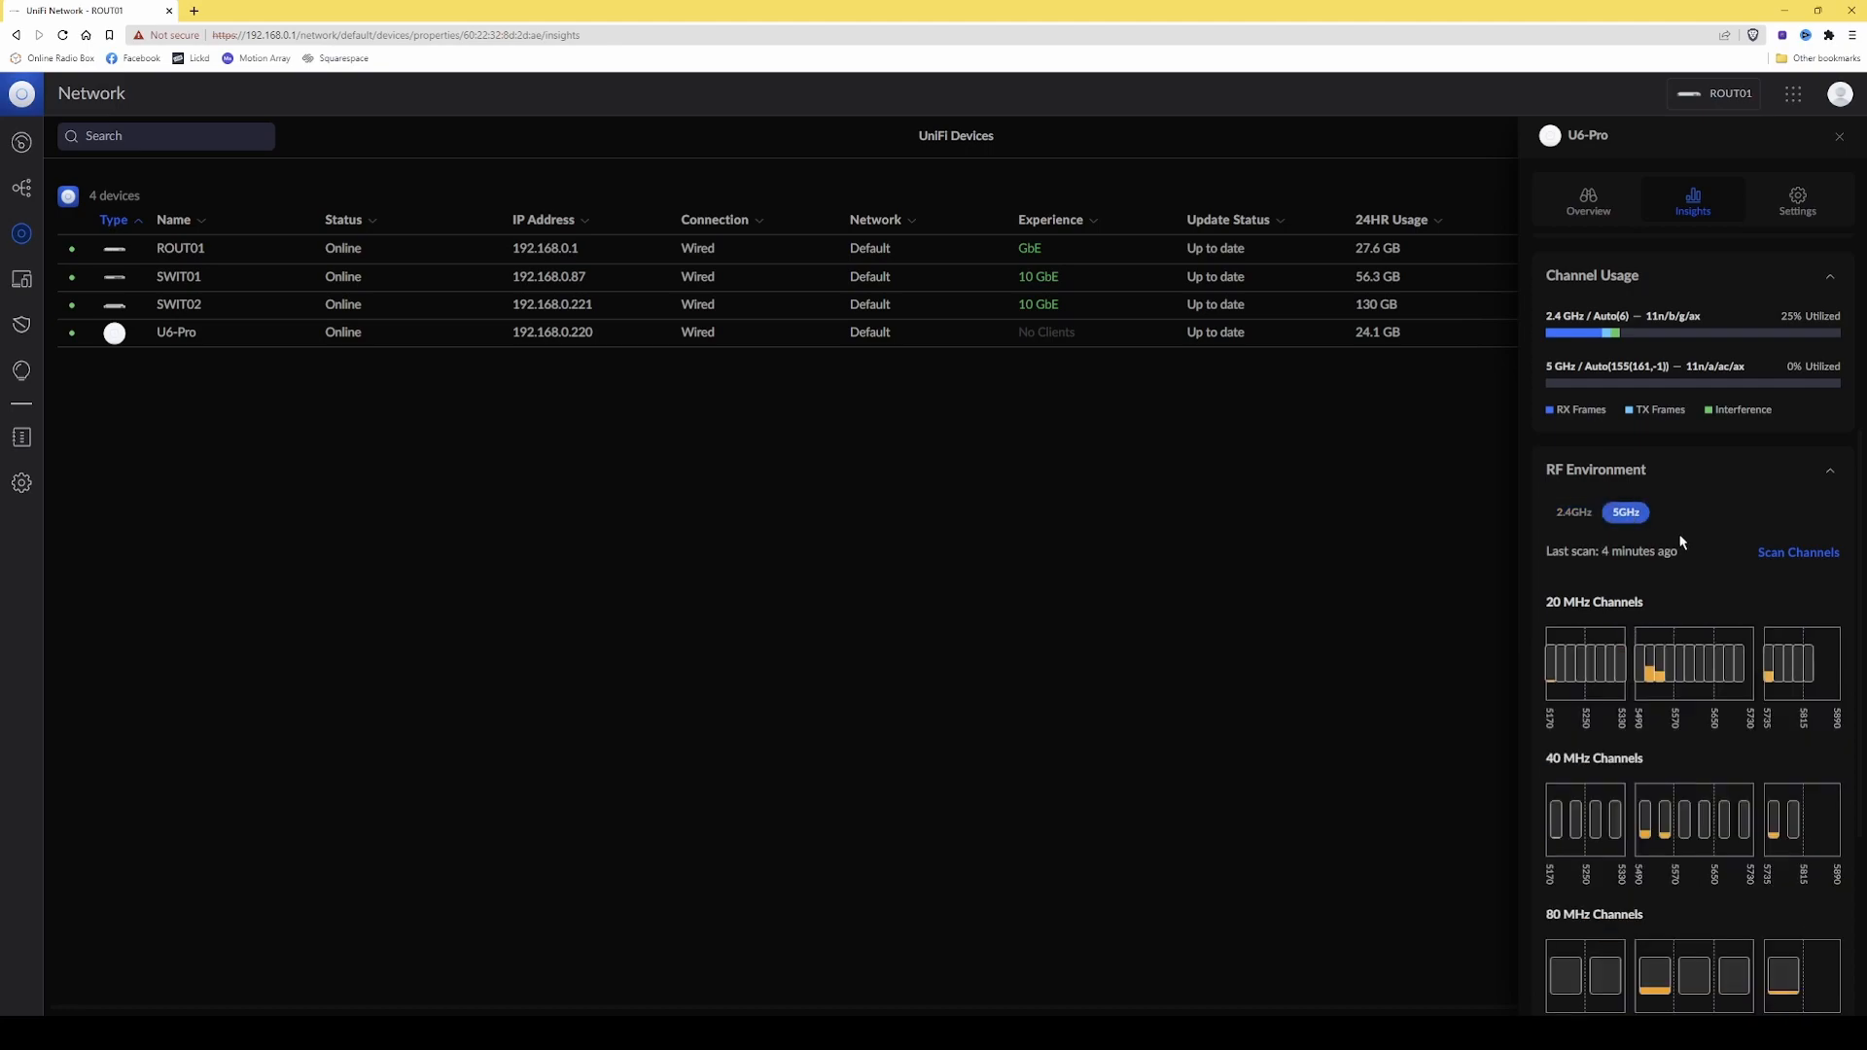
pyautogui.scroll(-3, 1681, 541)
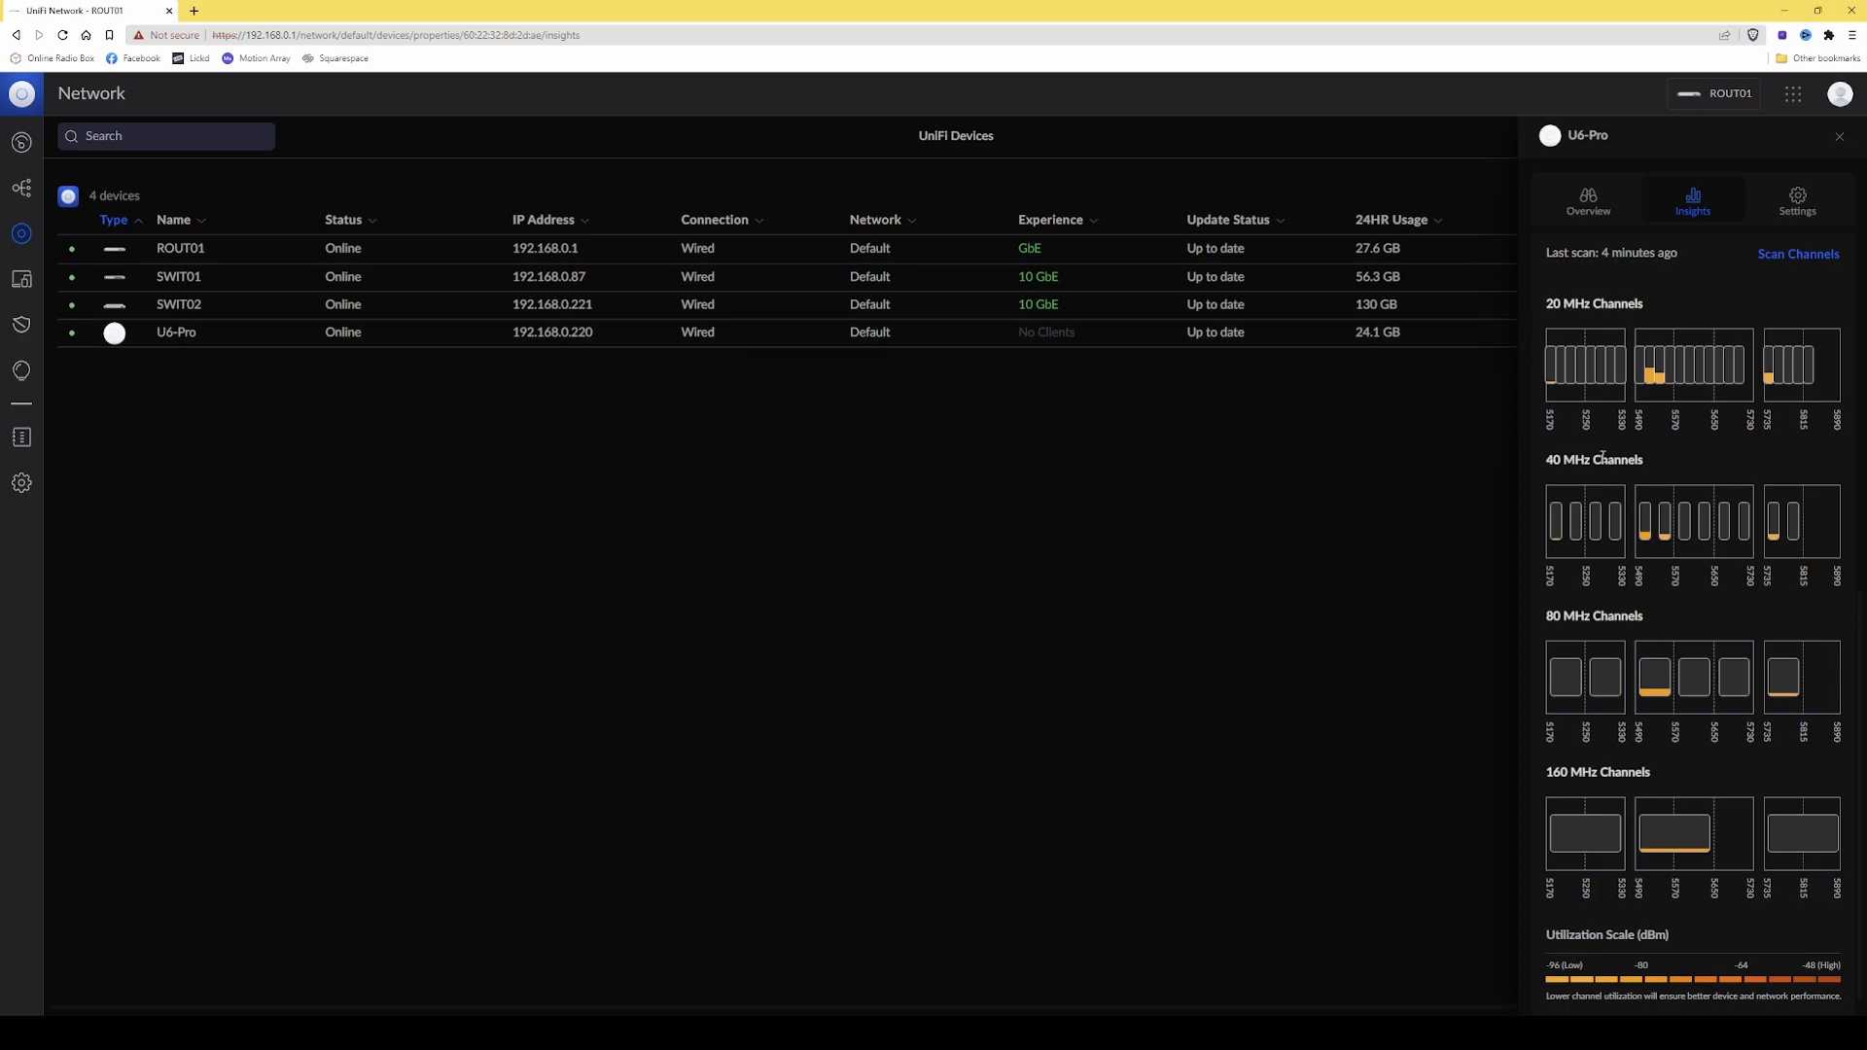
pyautogui.scroll(-1, 1537, 639)
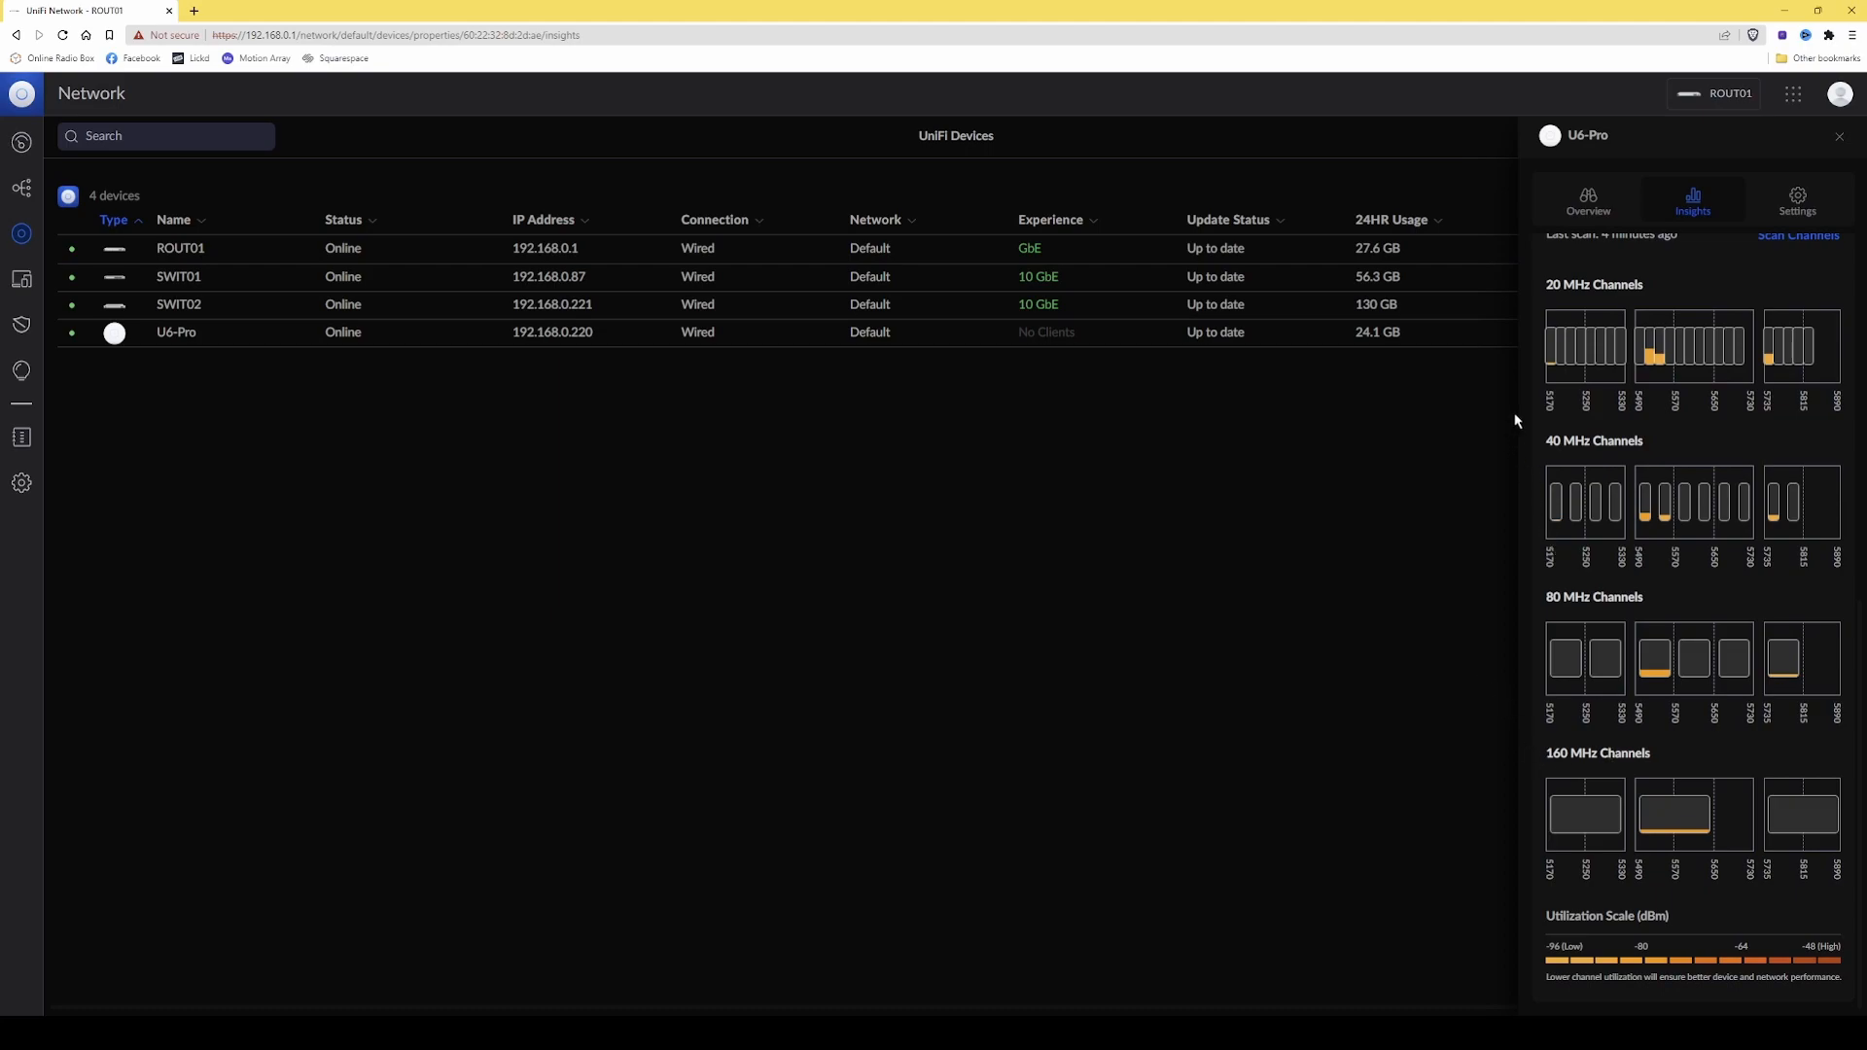
pyautogui.scroll(2, 1729, 448)
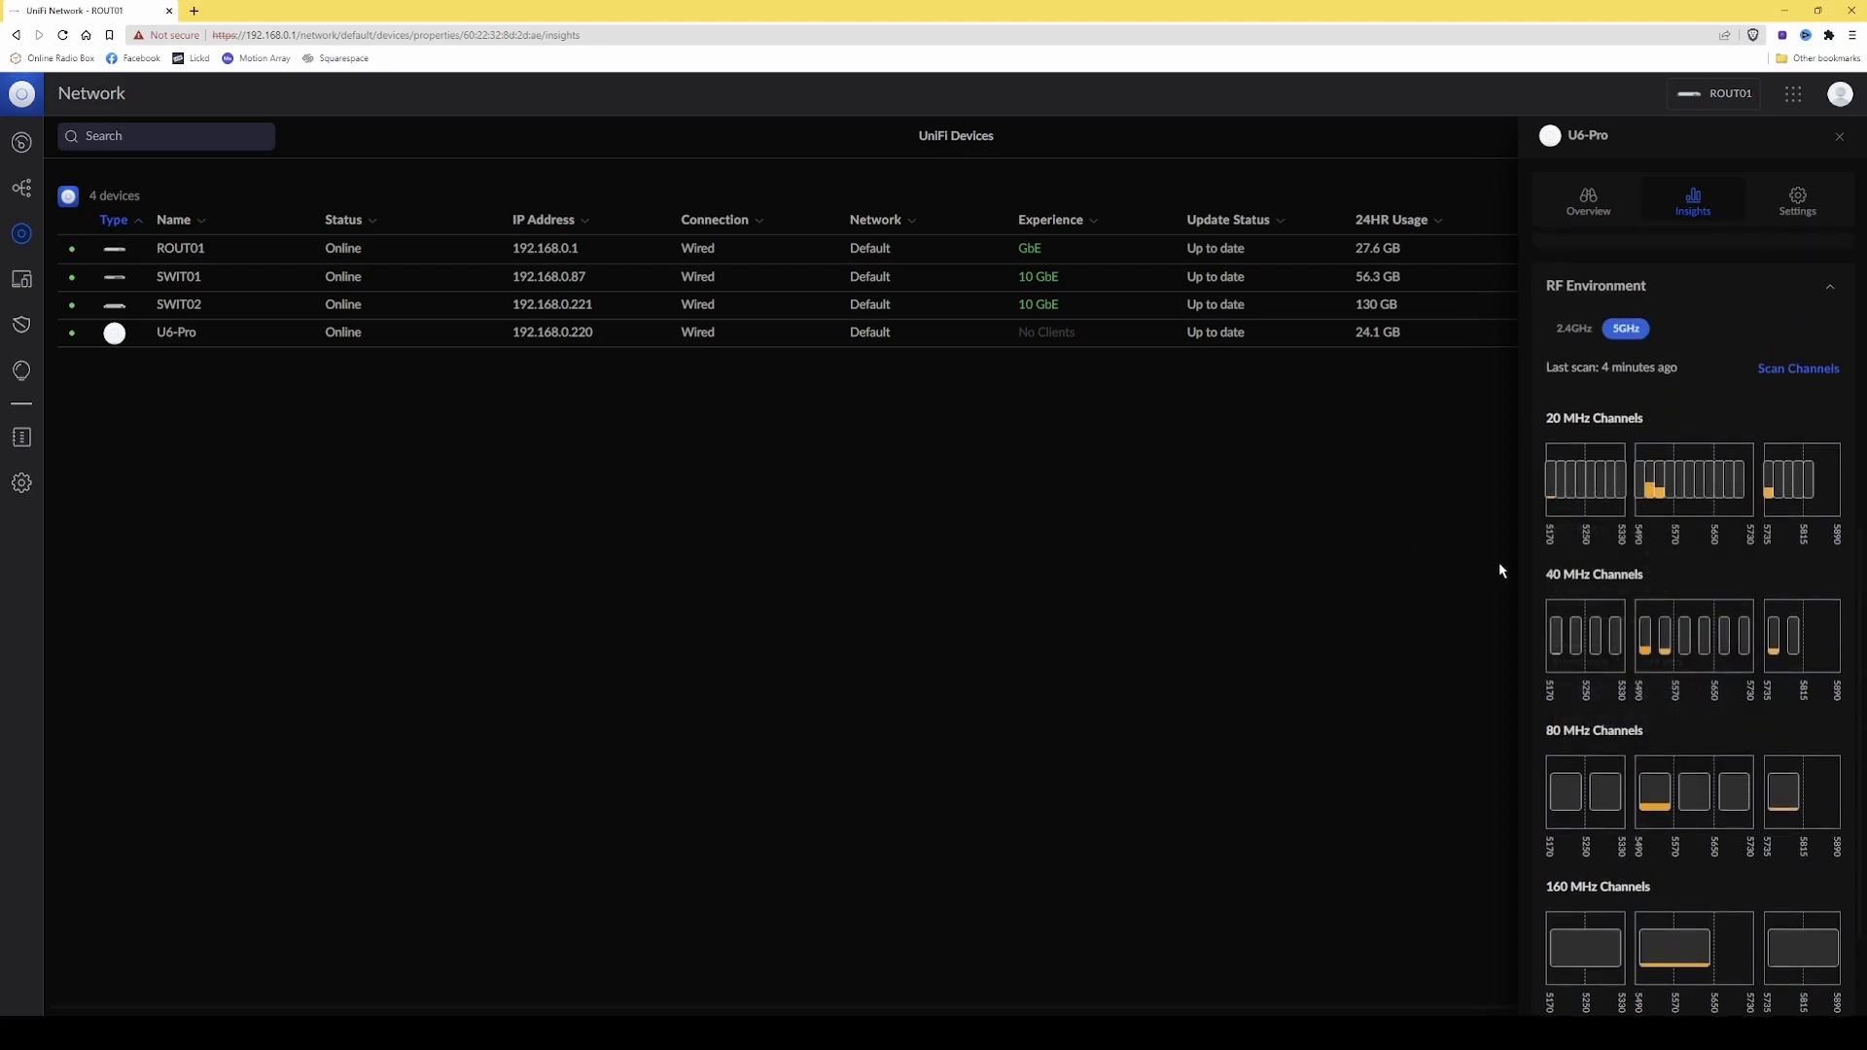
pyautogui.scroll(-1, 1498, 596)
pyautogui.moveTo(1582, 526)
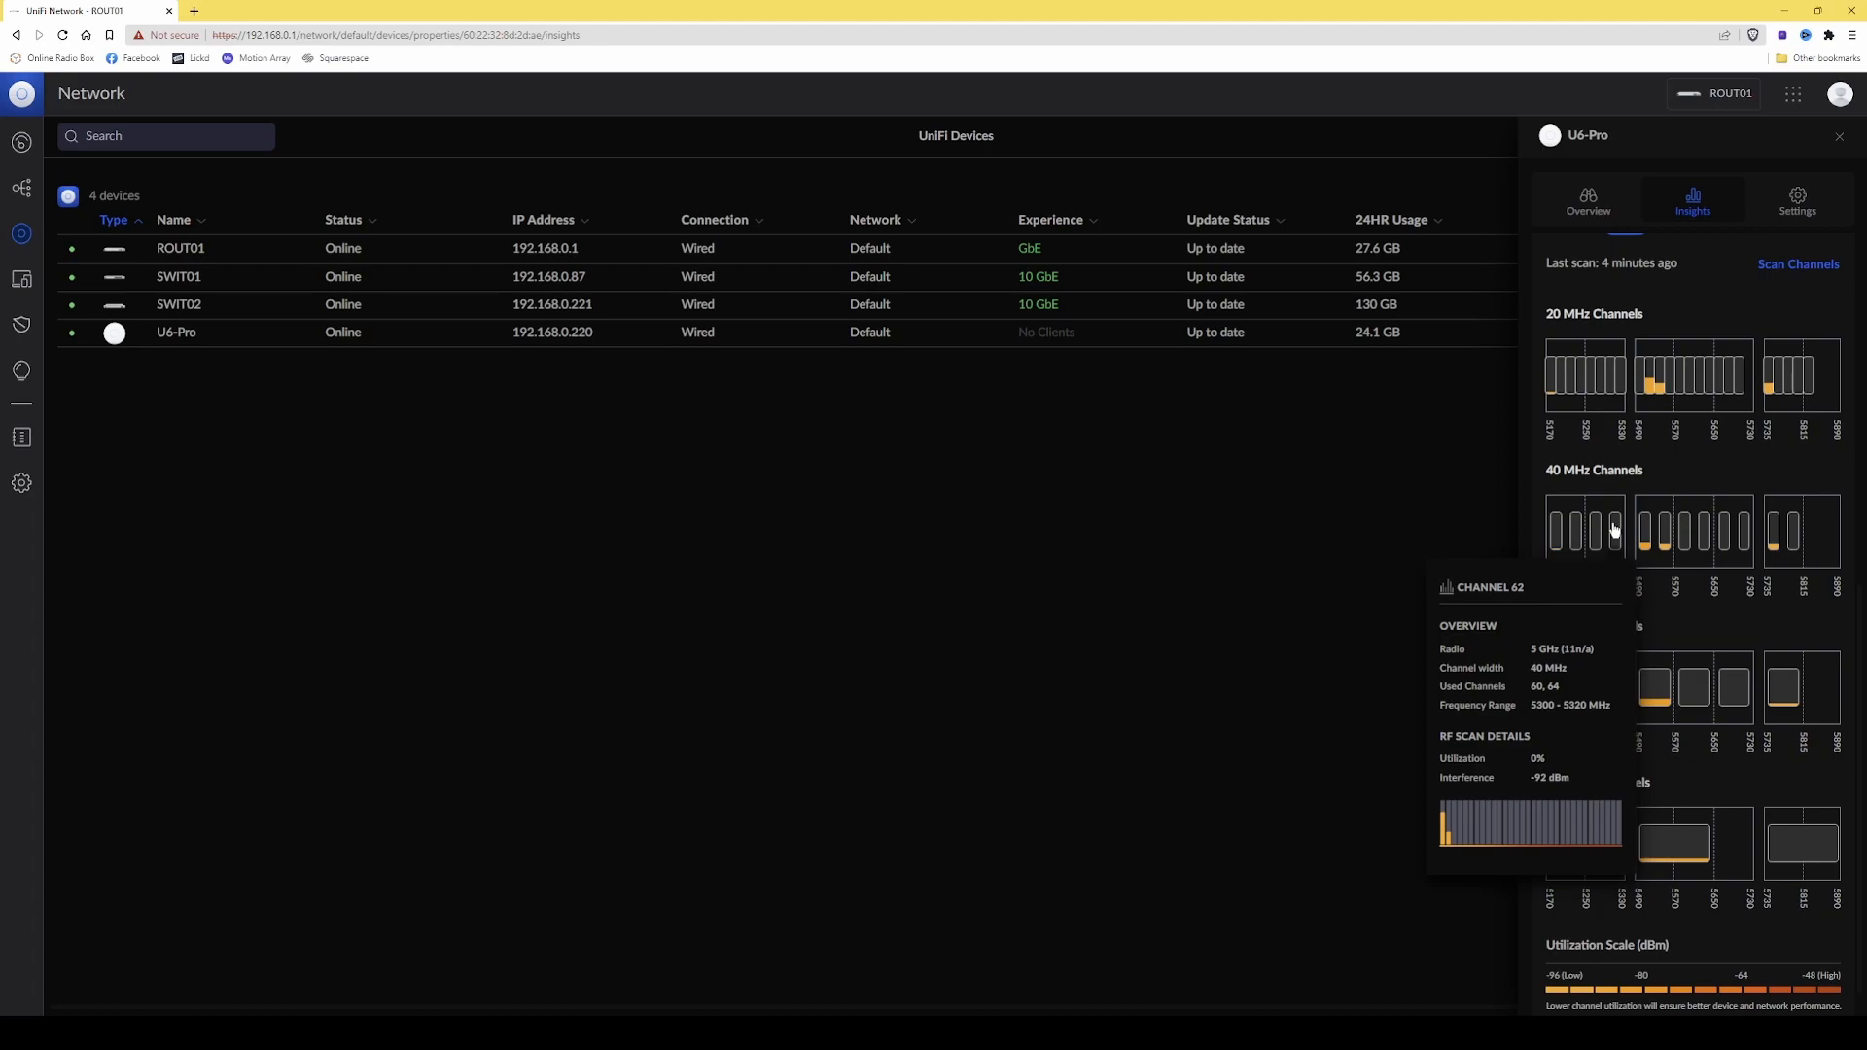
pyautogui.moveTo(1687, 534)
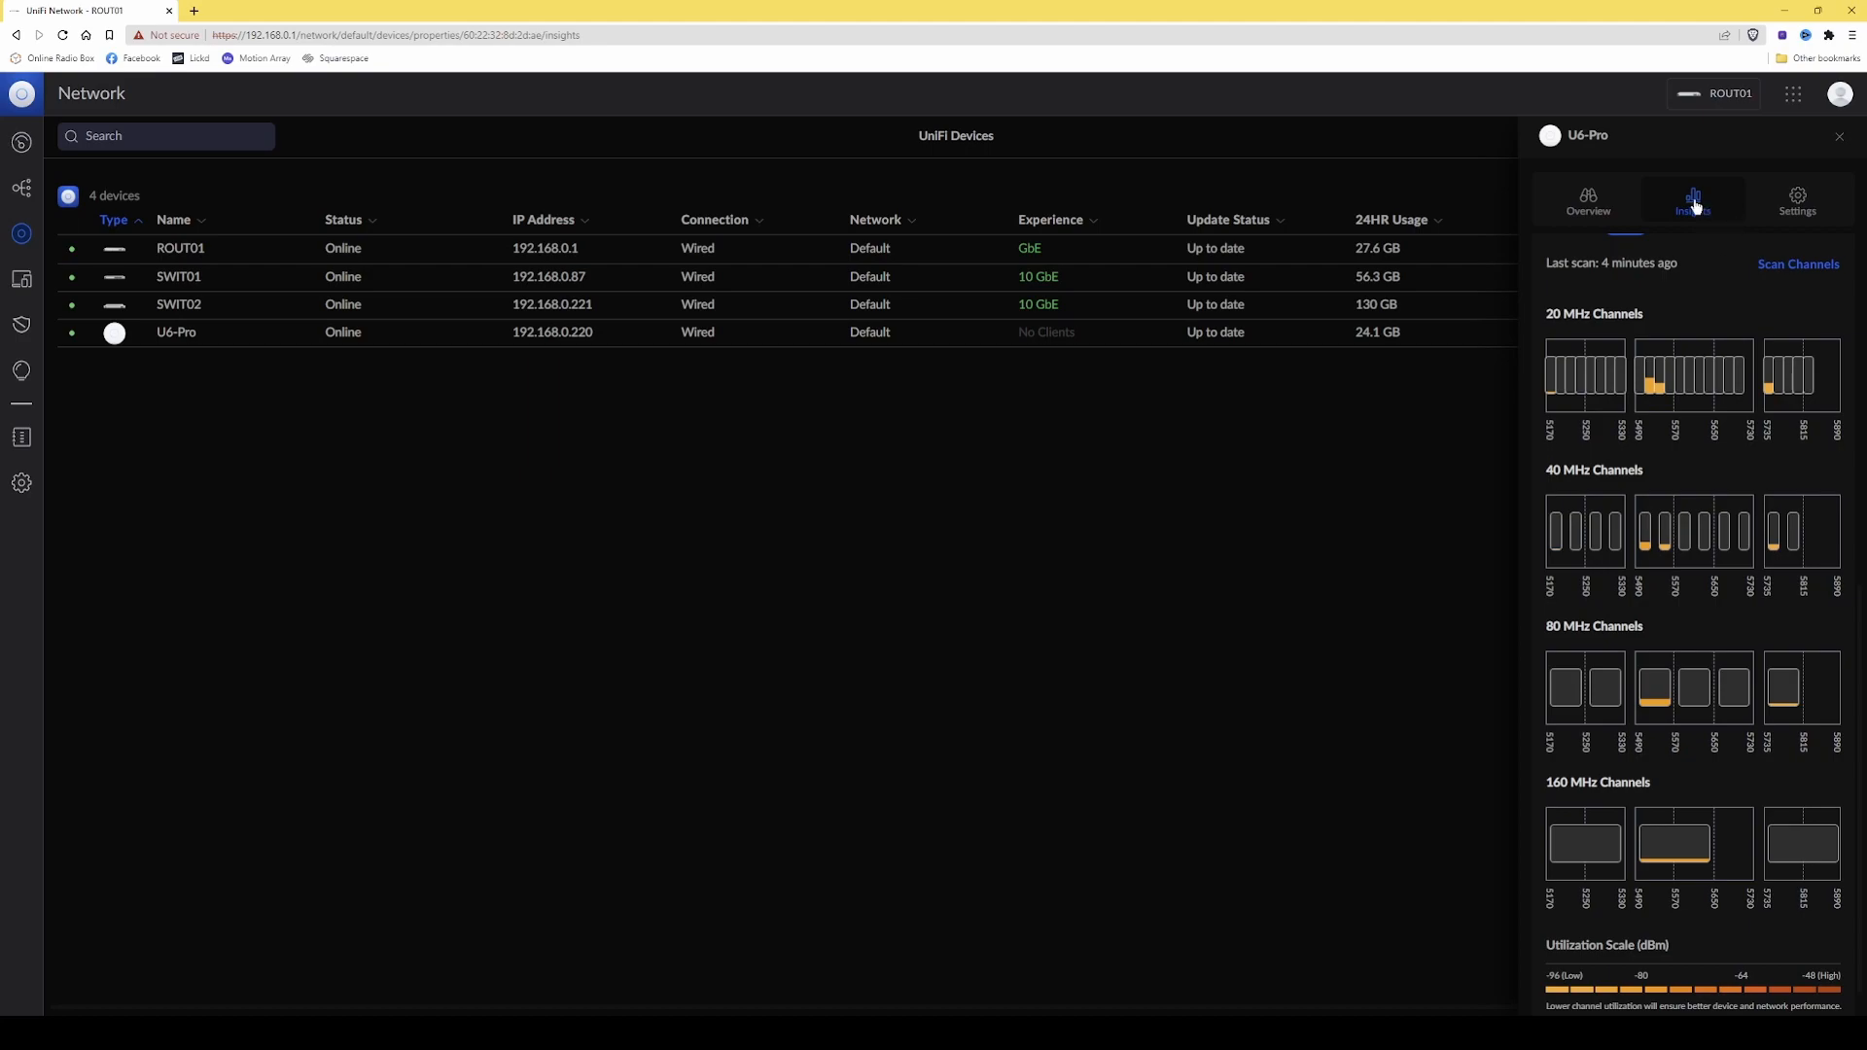
pyautogui.click(1800, 198)
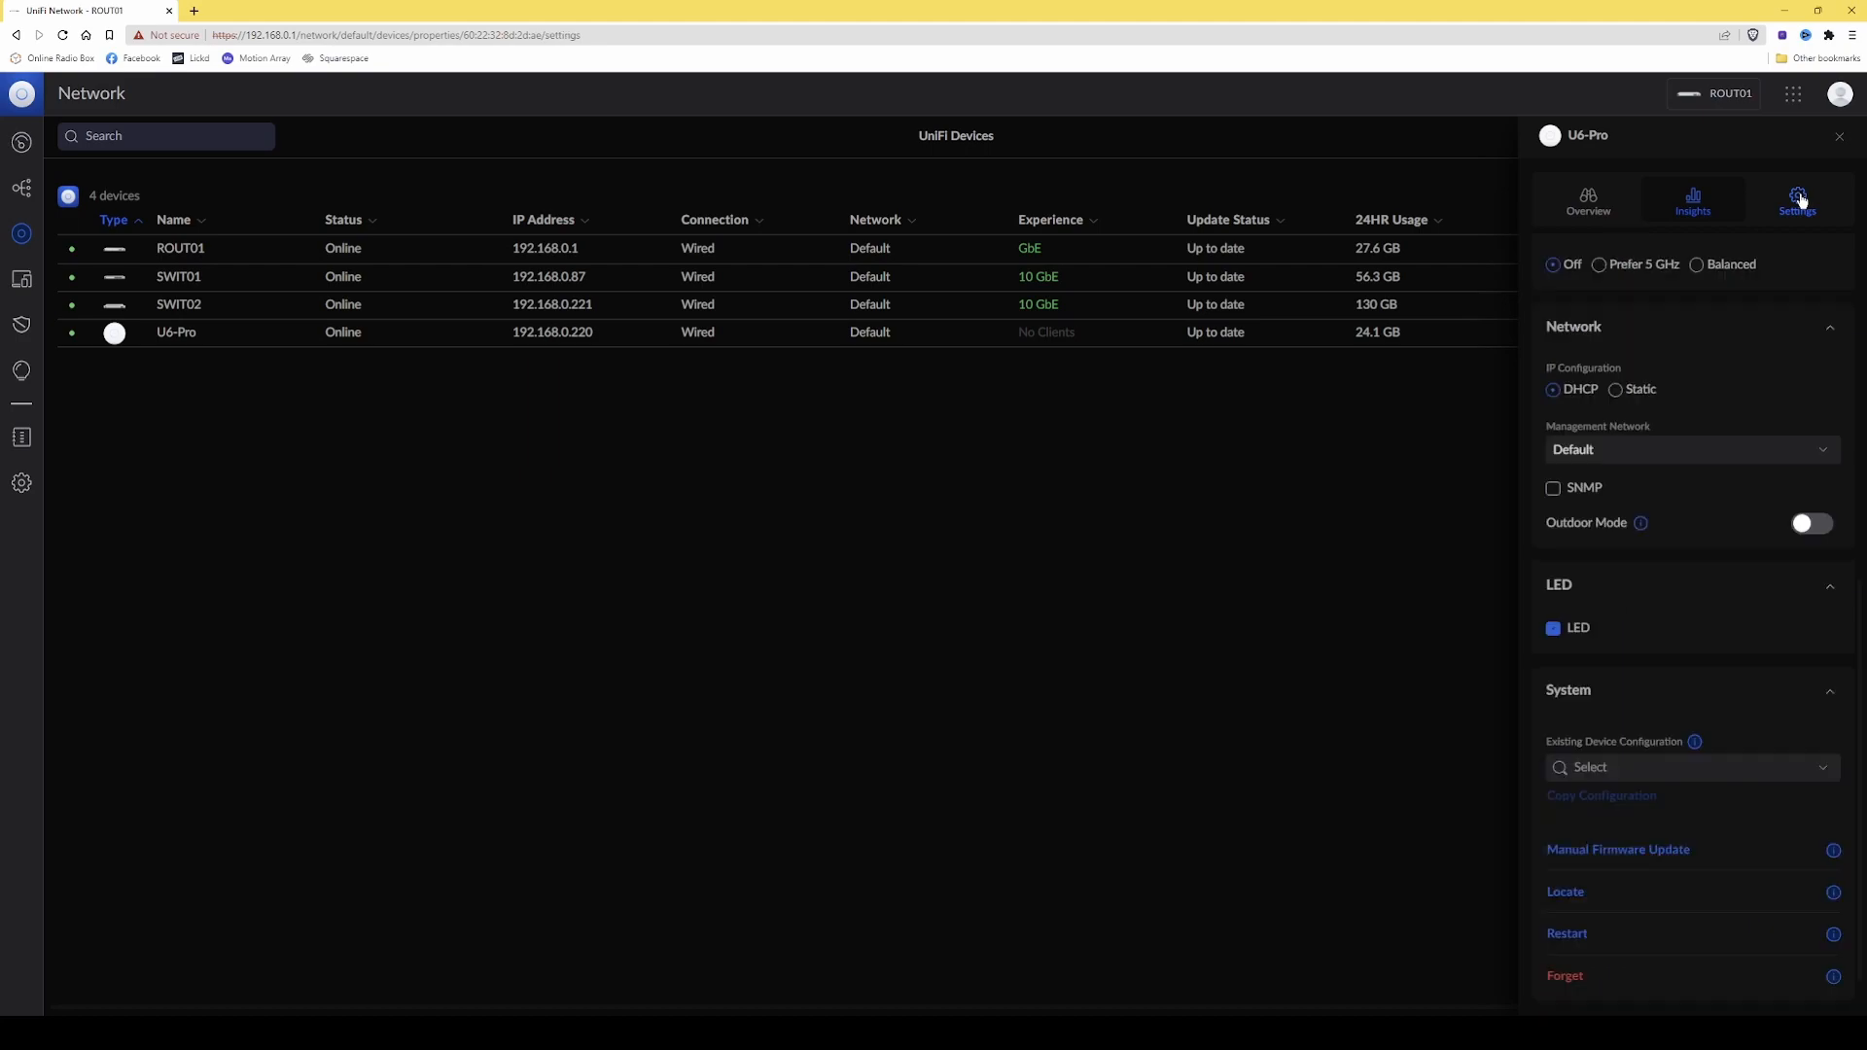
pyautogui.scroll(6, 1760, 301)
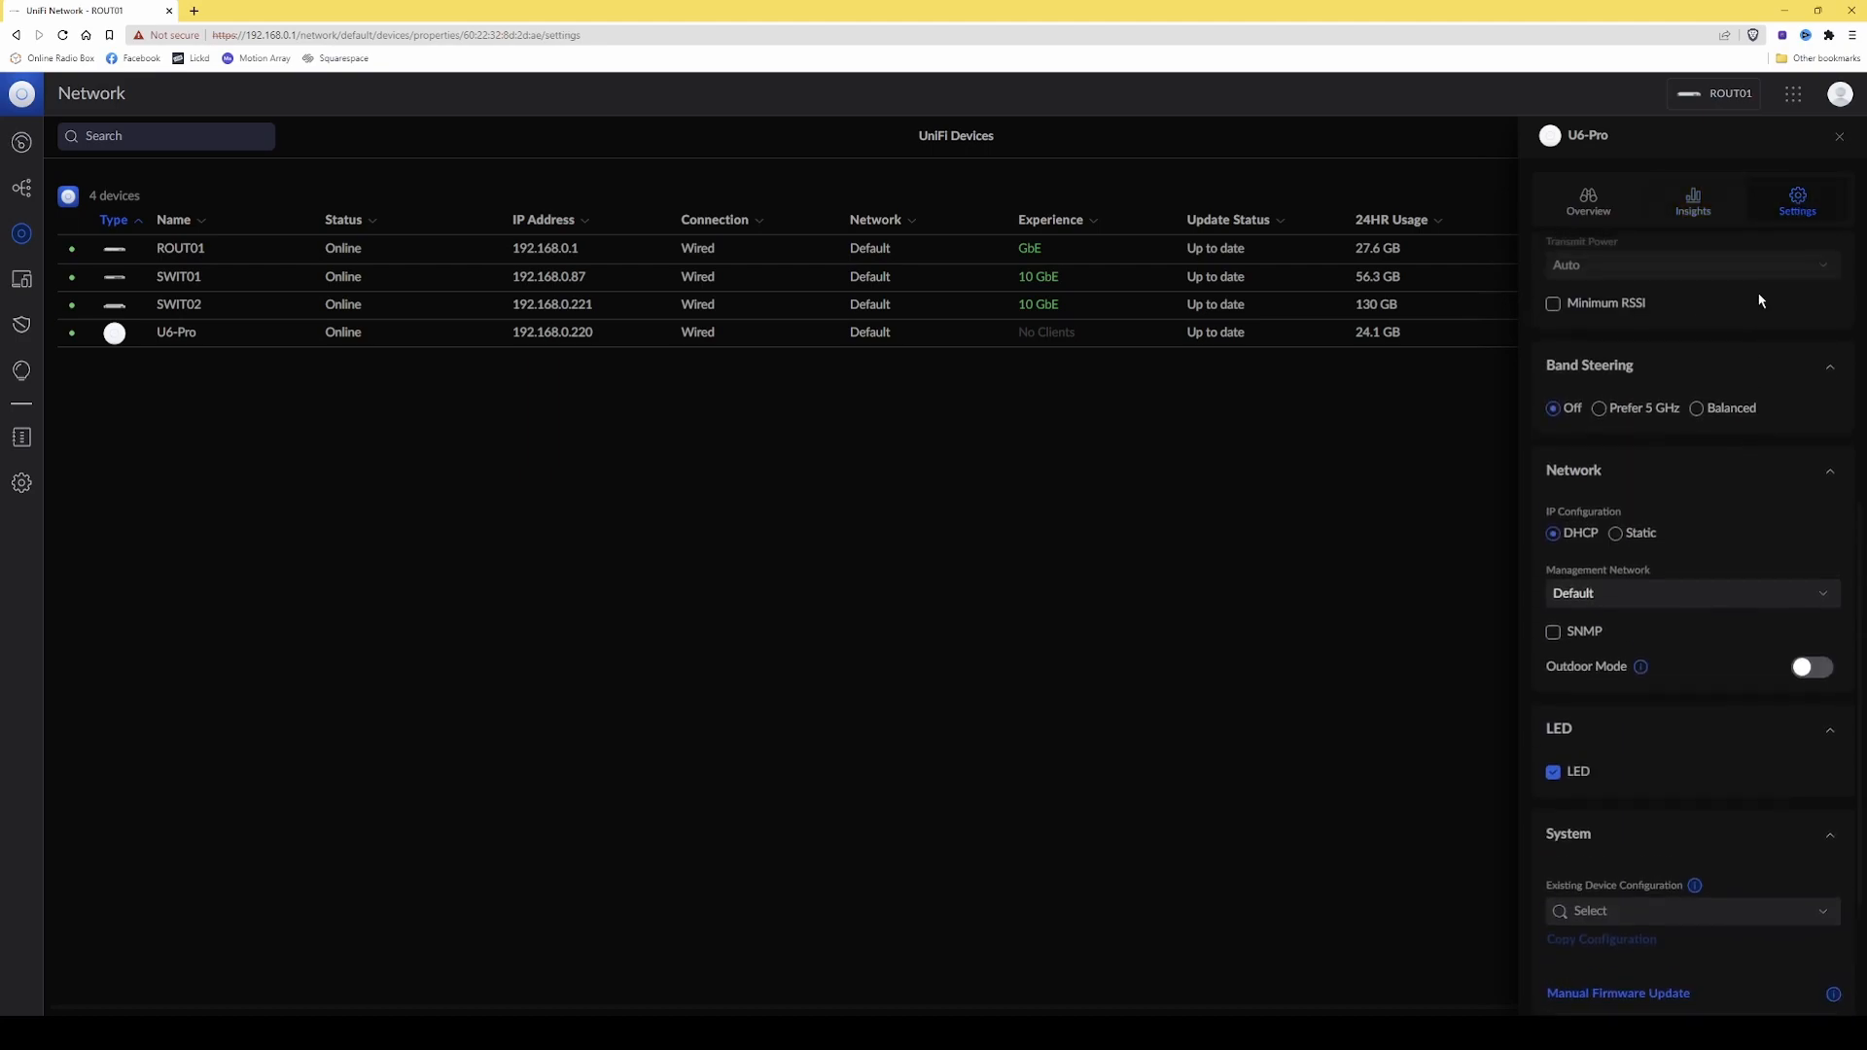
pyautogui.scroll(1, 1760, 301)
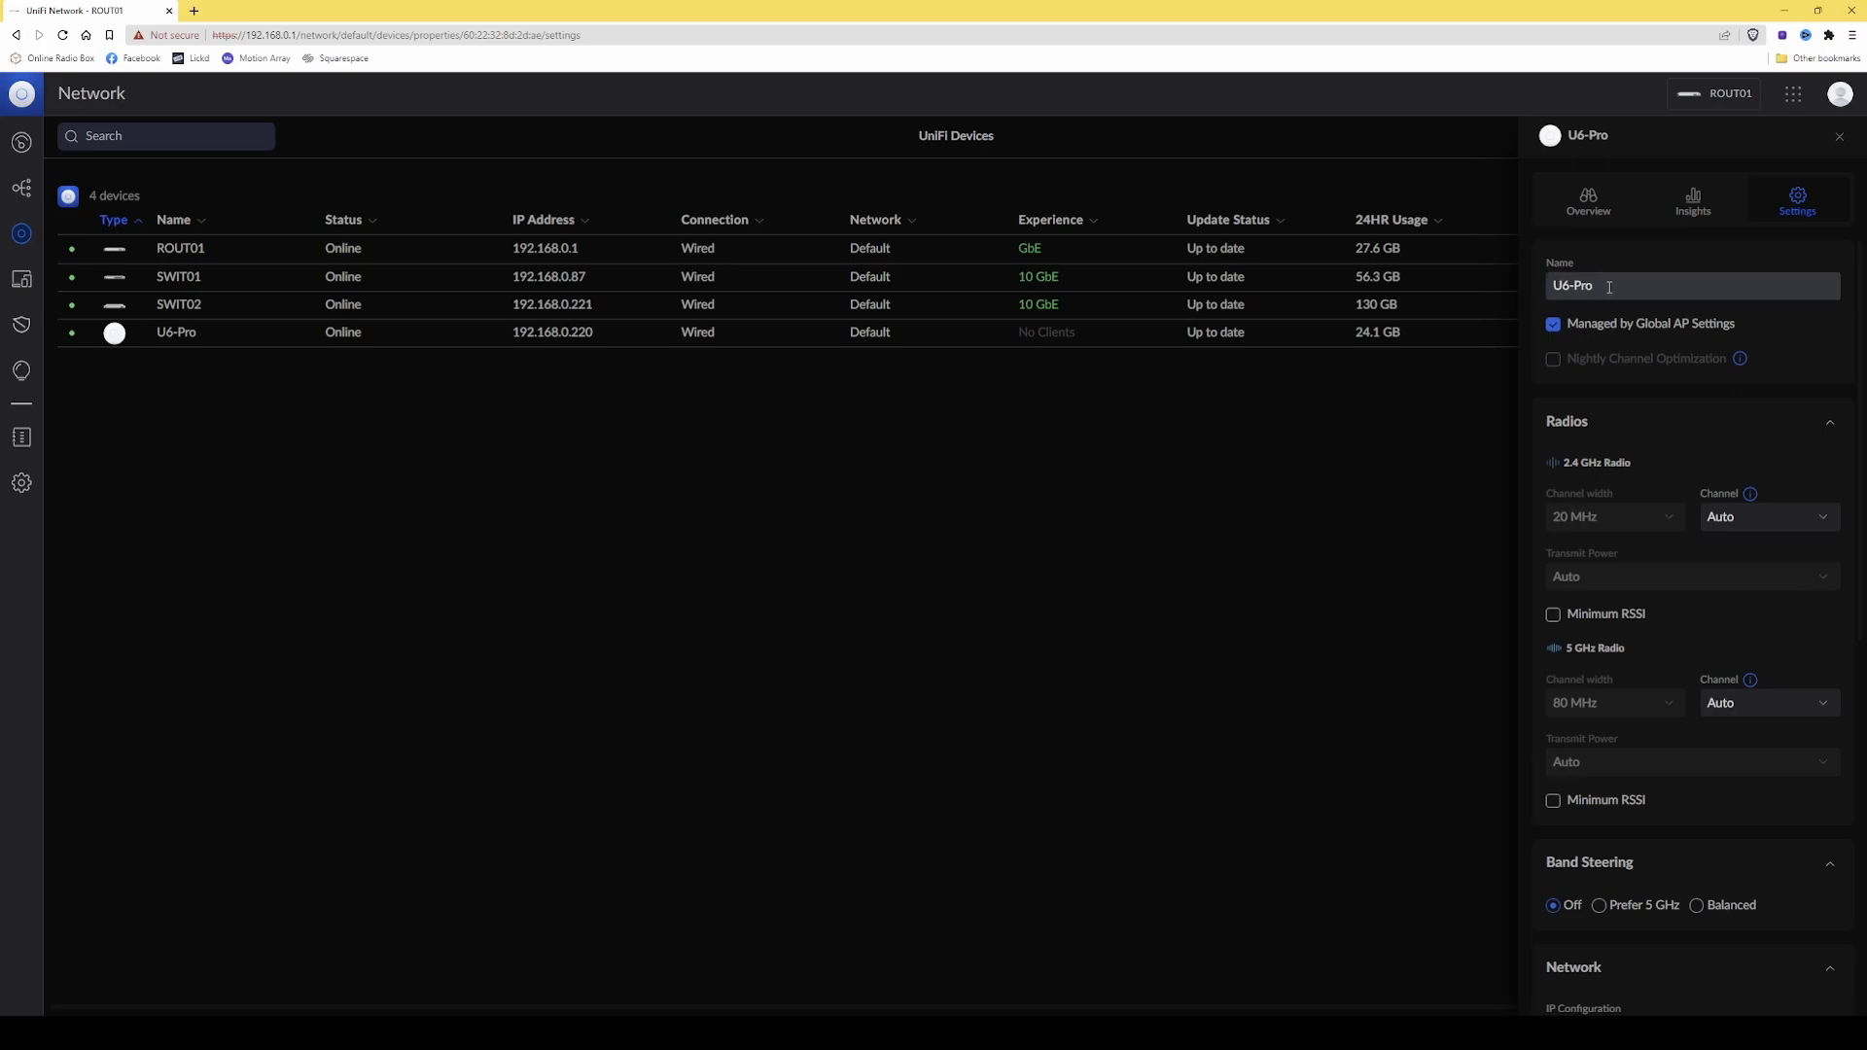
pyautogui.tripleClick(1554, 281)
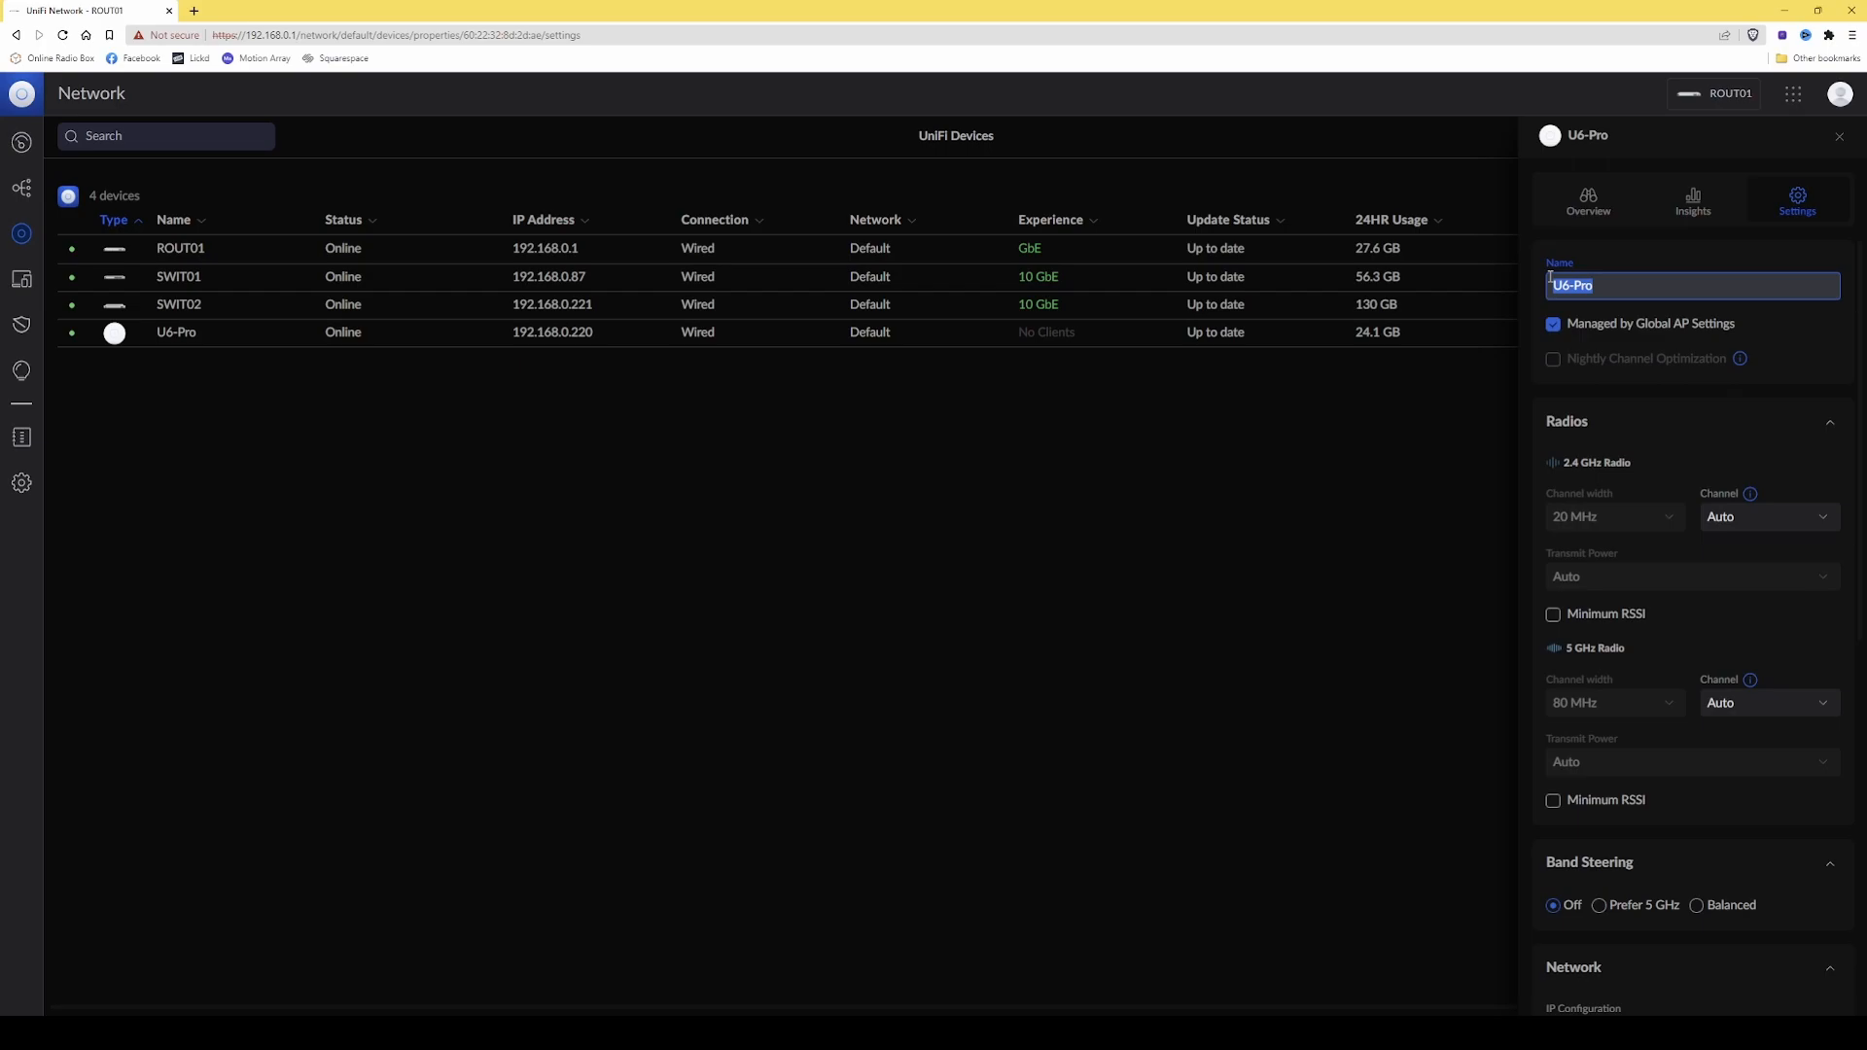
pyautogui.press('BackSpace')
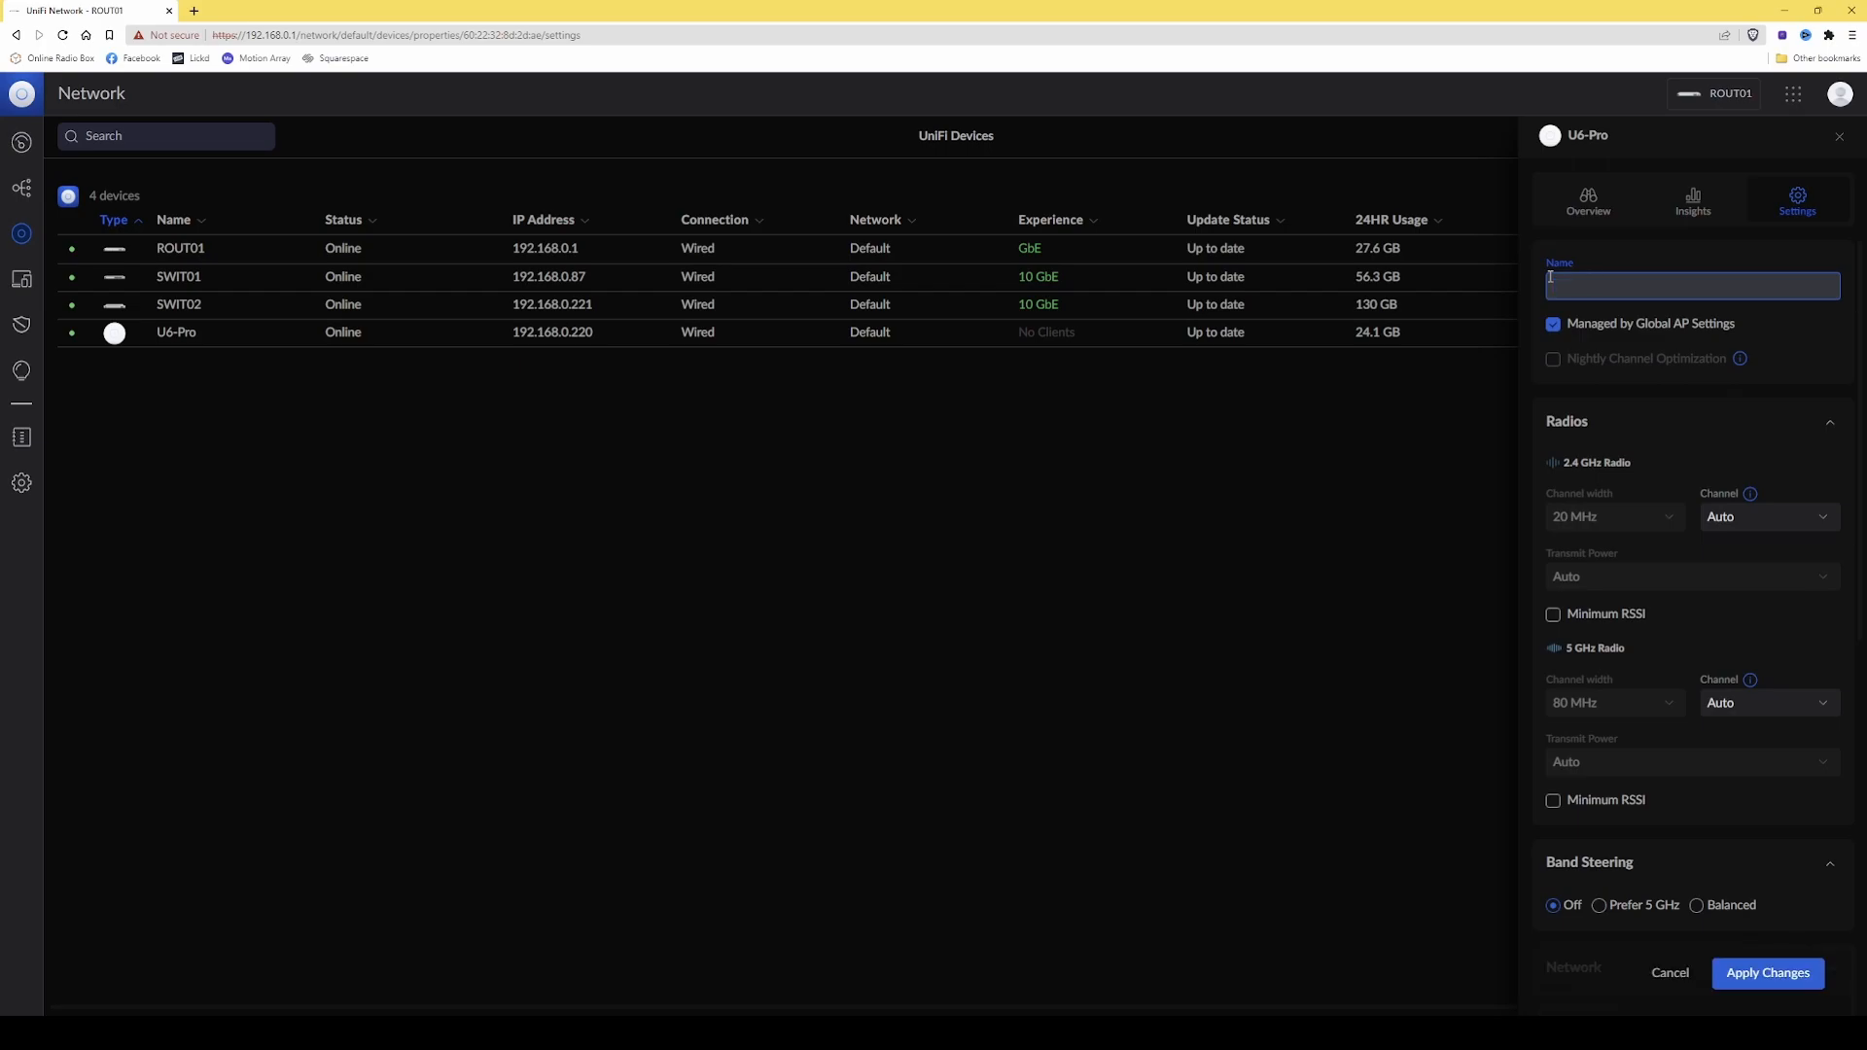
pyautogui.write('WIAP01')
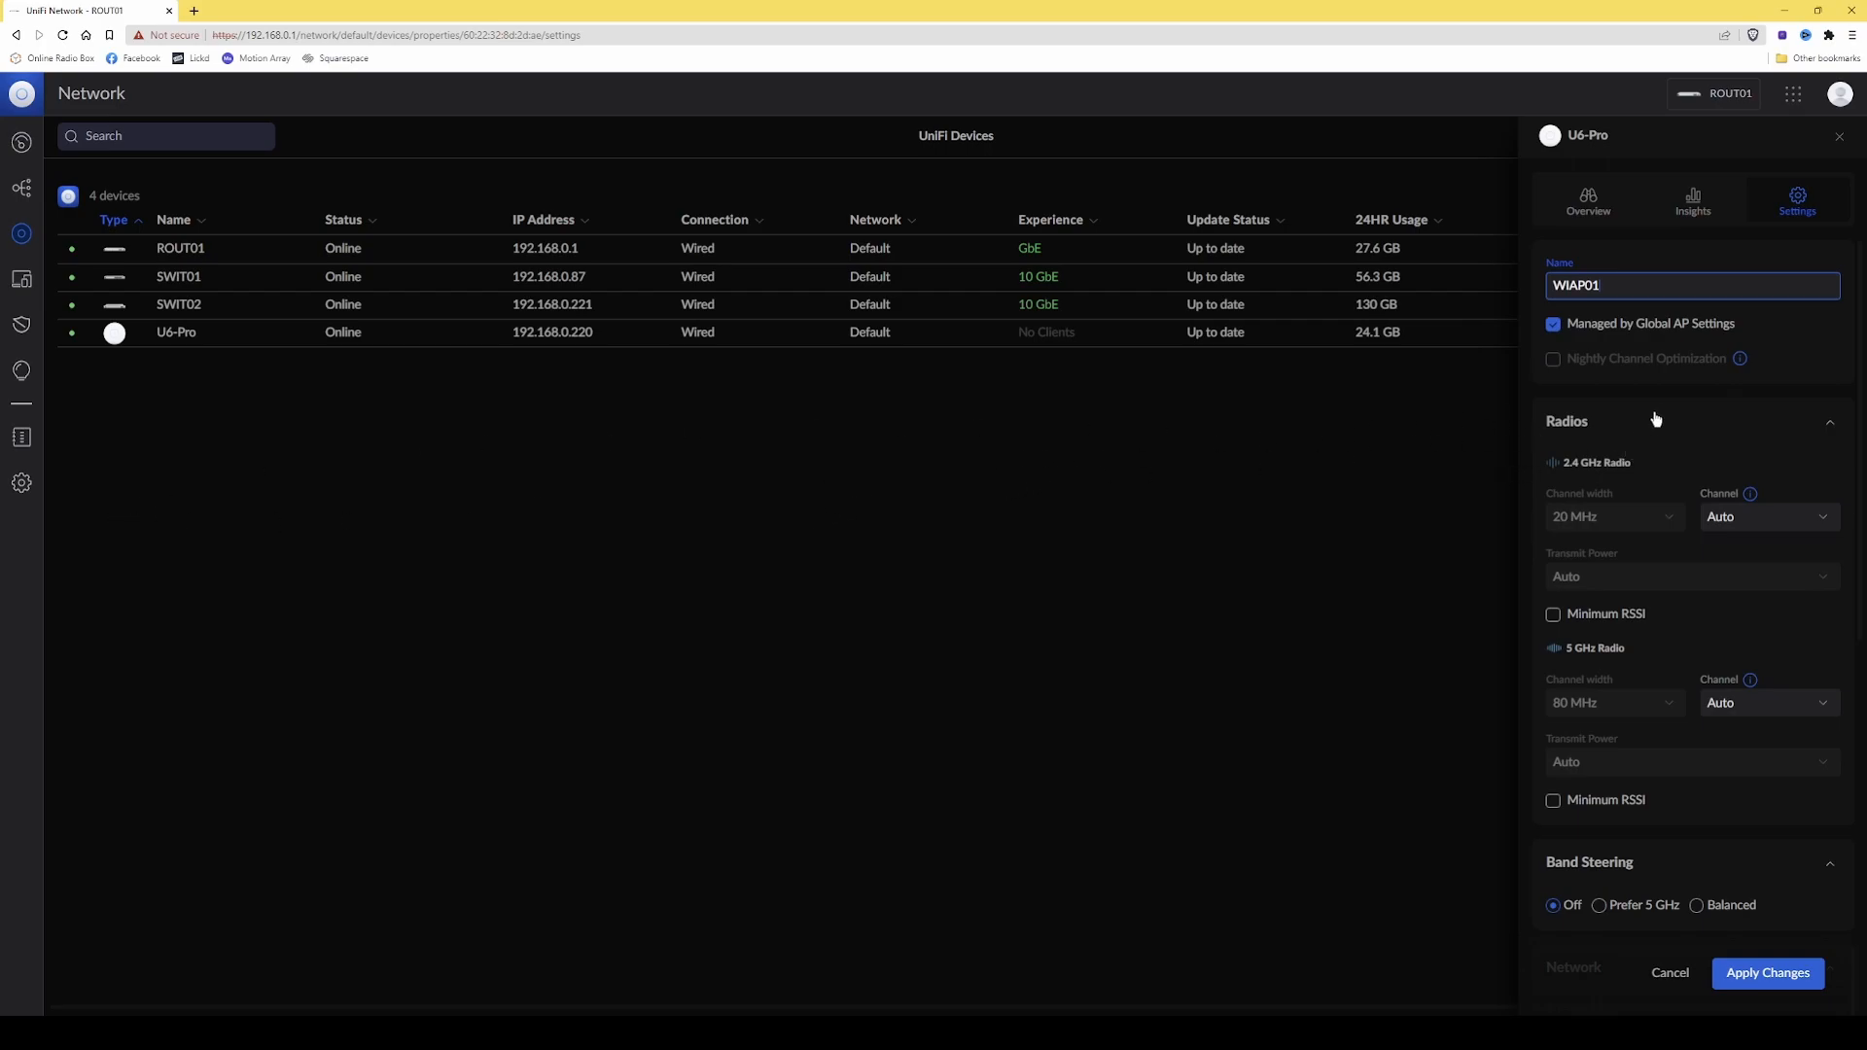
# Set the 2.4 GHz radio's channel to 8 in the access point's settings.
pyautogui.scroll(-1, 1667, 445)
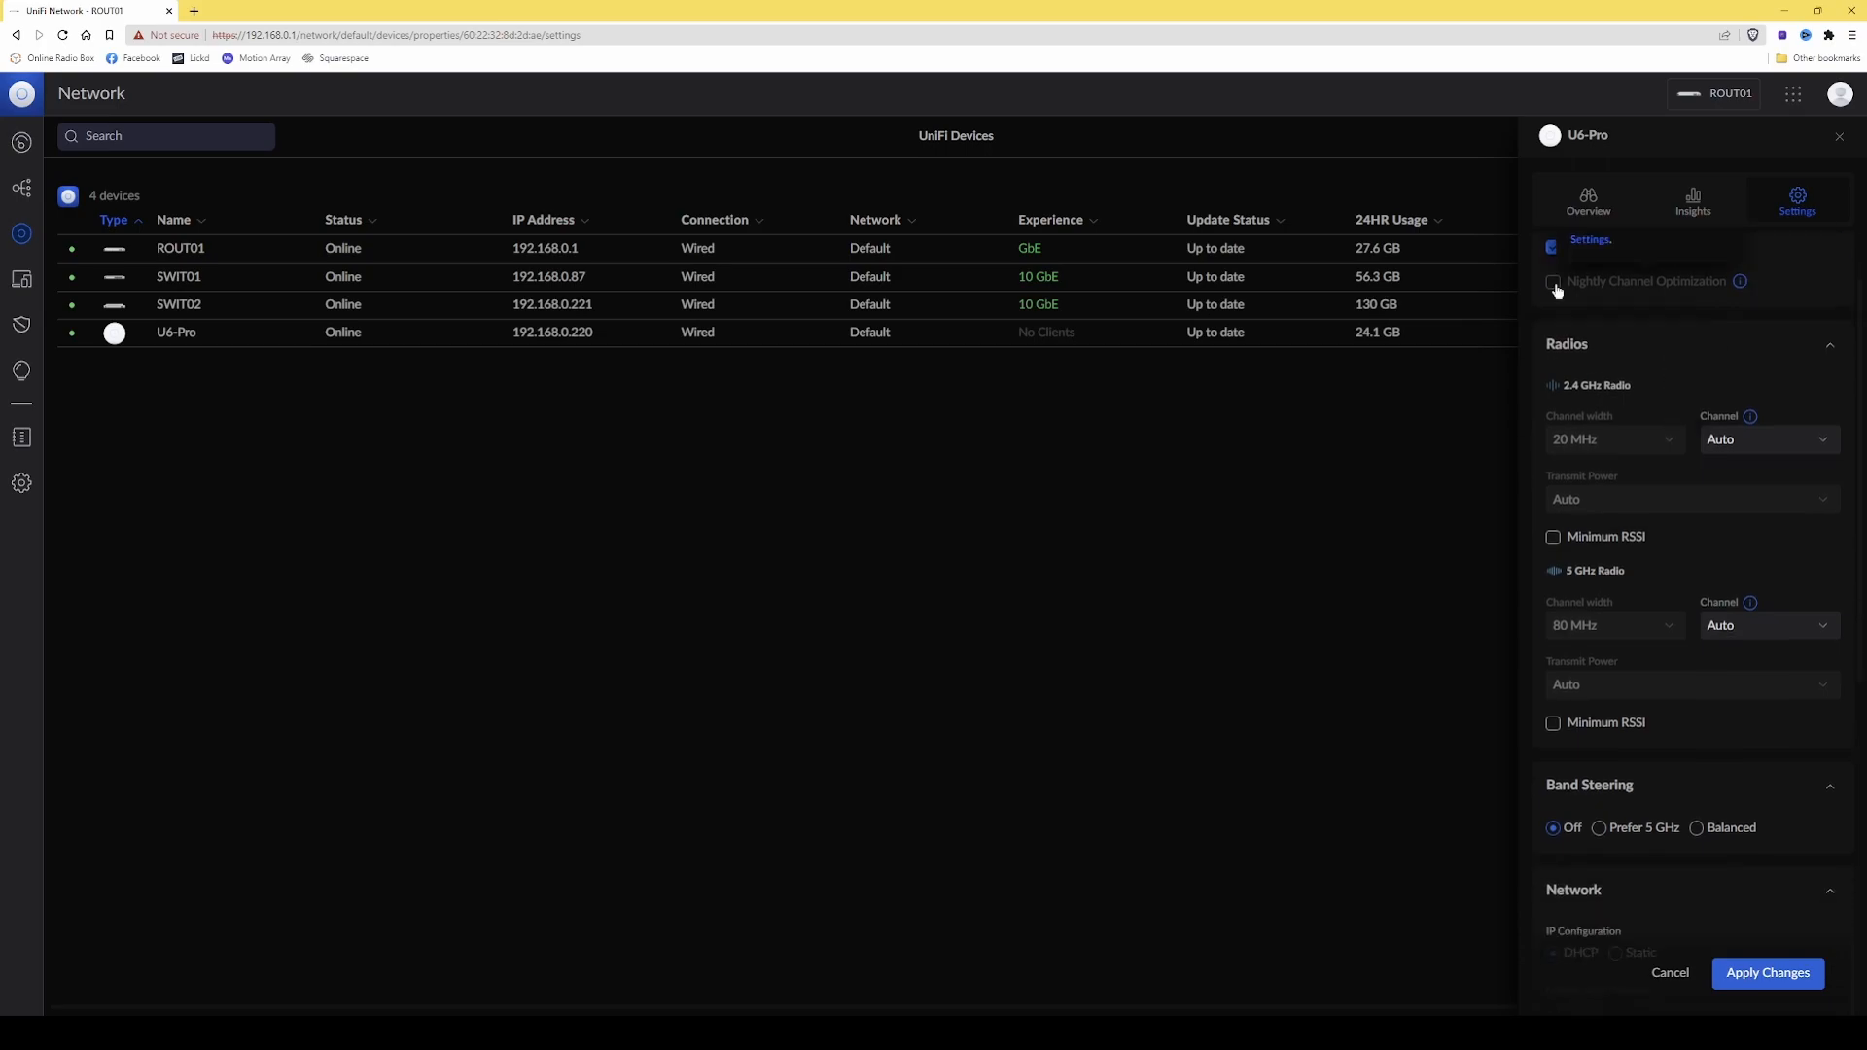
pyautogui.scroll(1, 1778, 425)
pyautogui.moveTo(1657, 377)
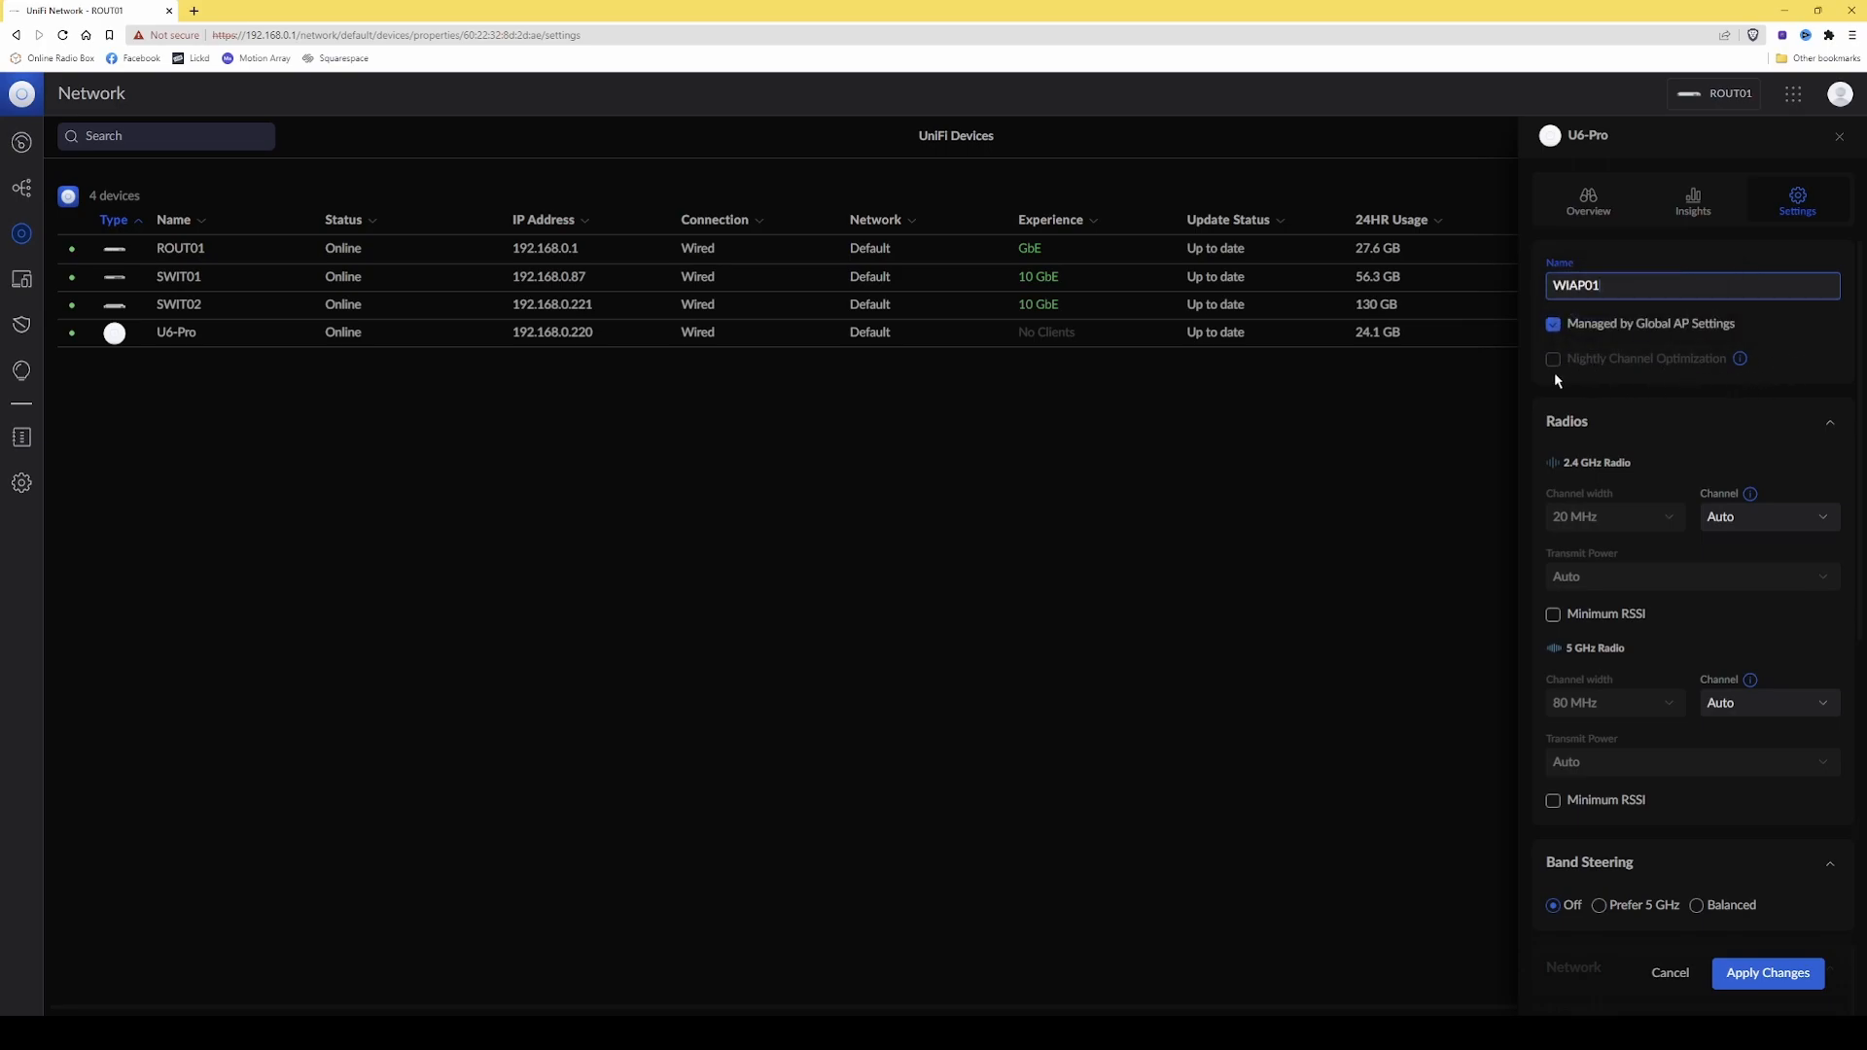
pyautogui.scroll(-1, 1514, 387)
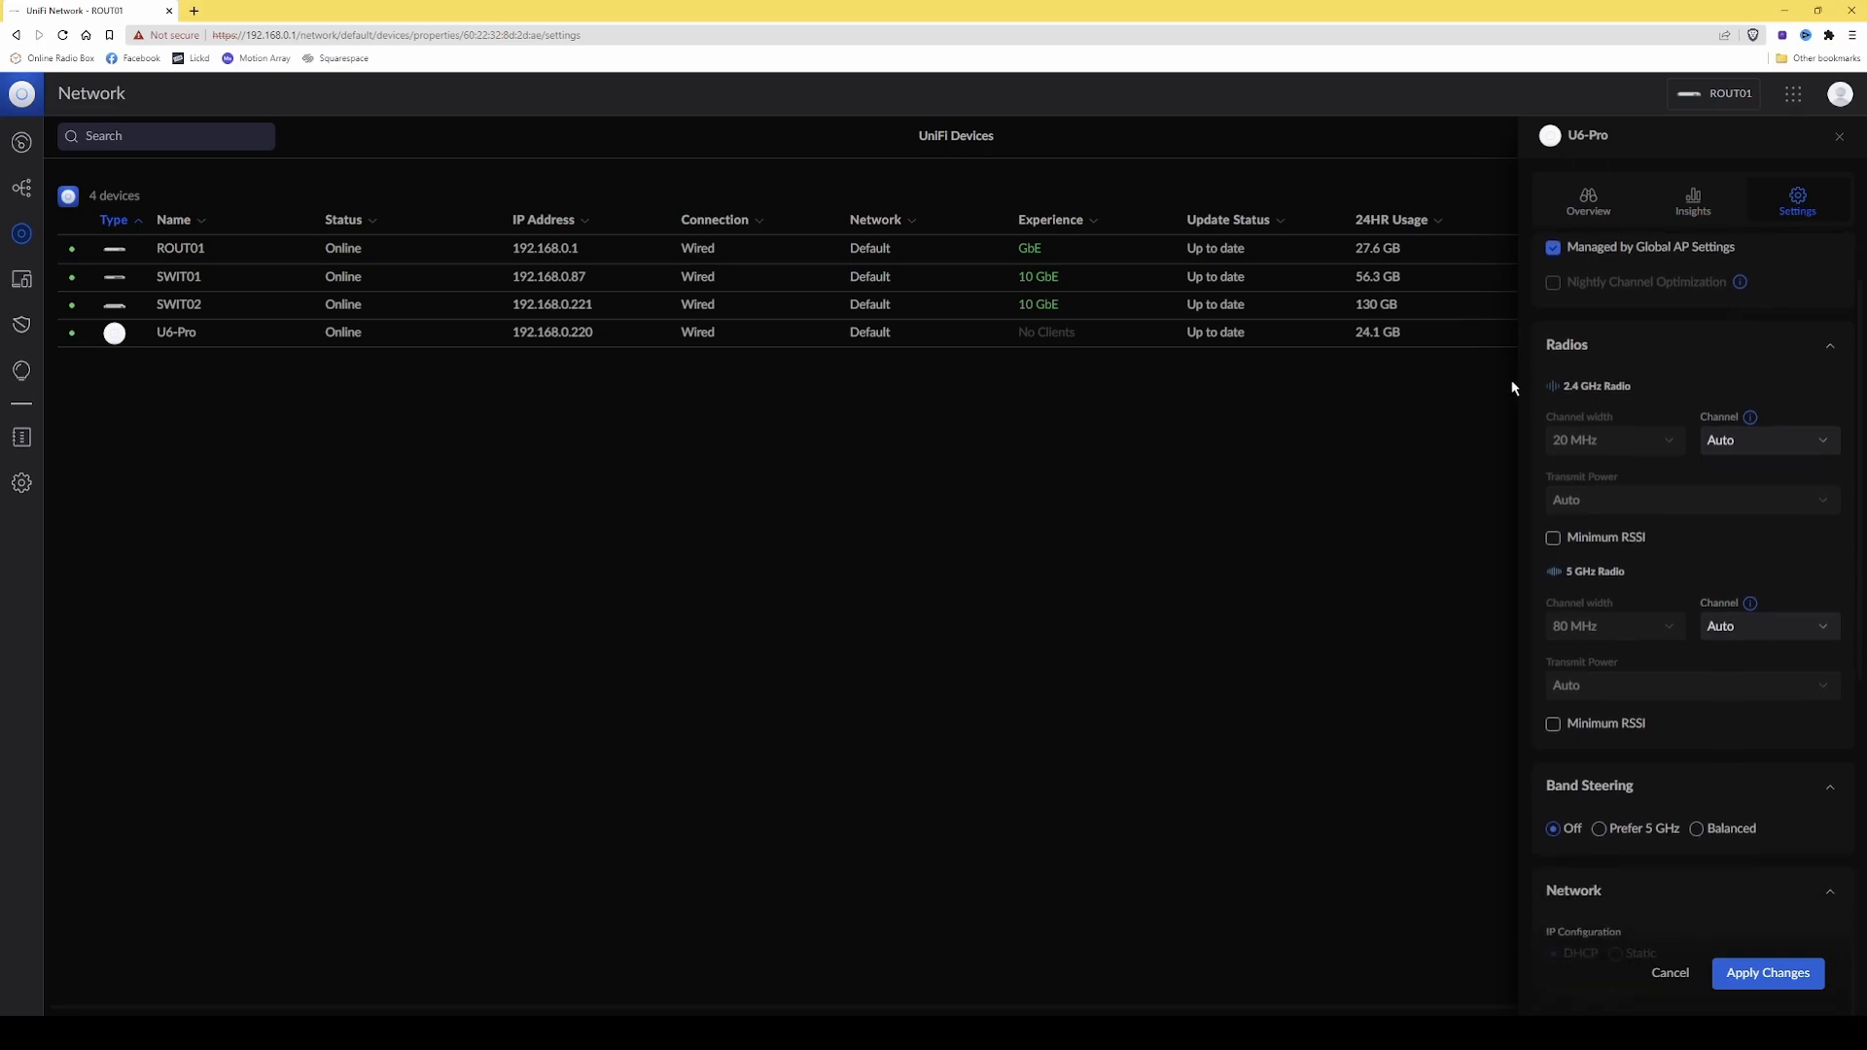
pyautogui.scroll(1, 1514, 387)
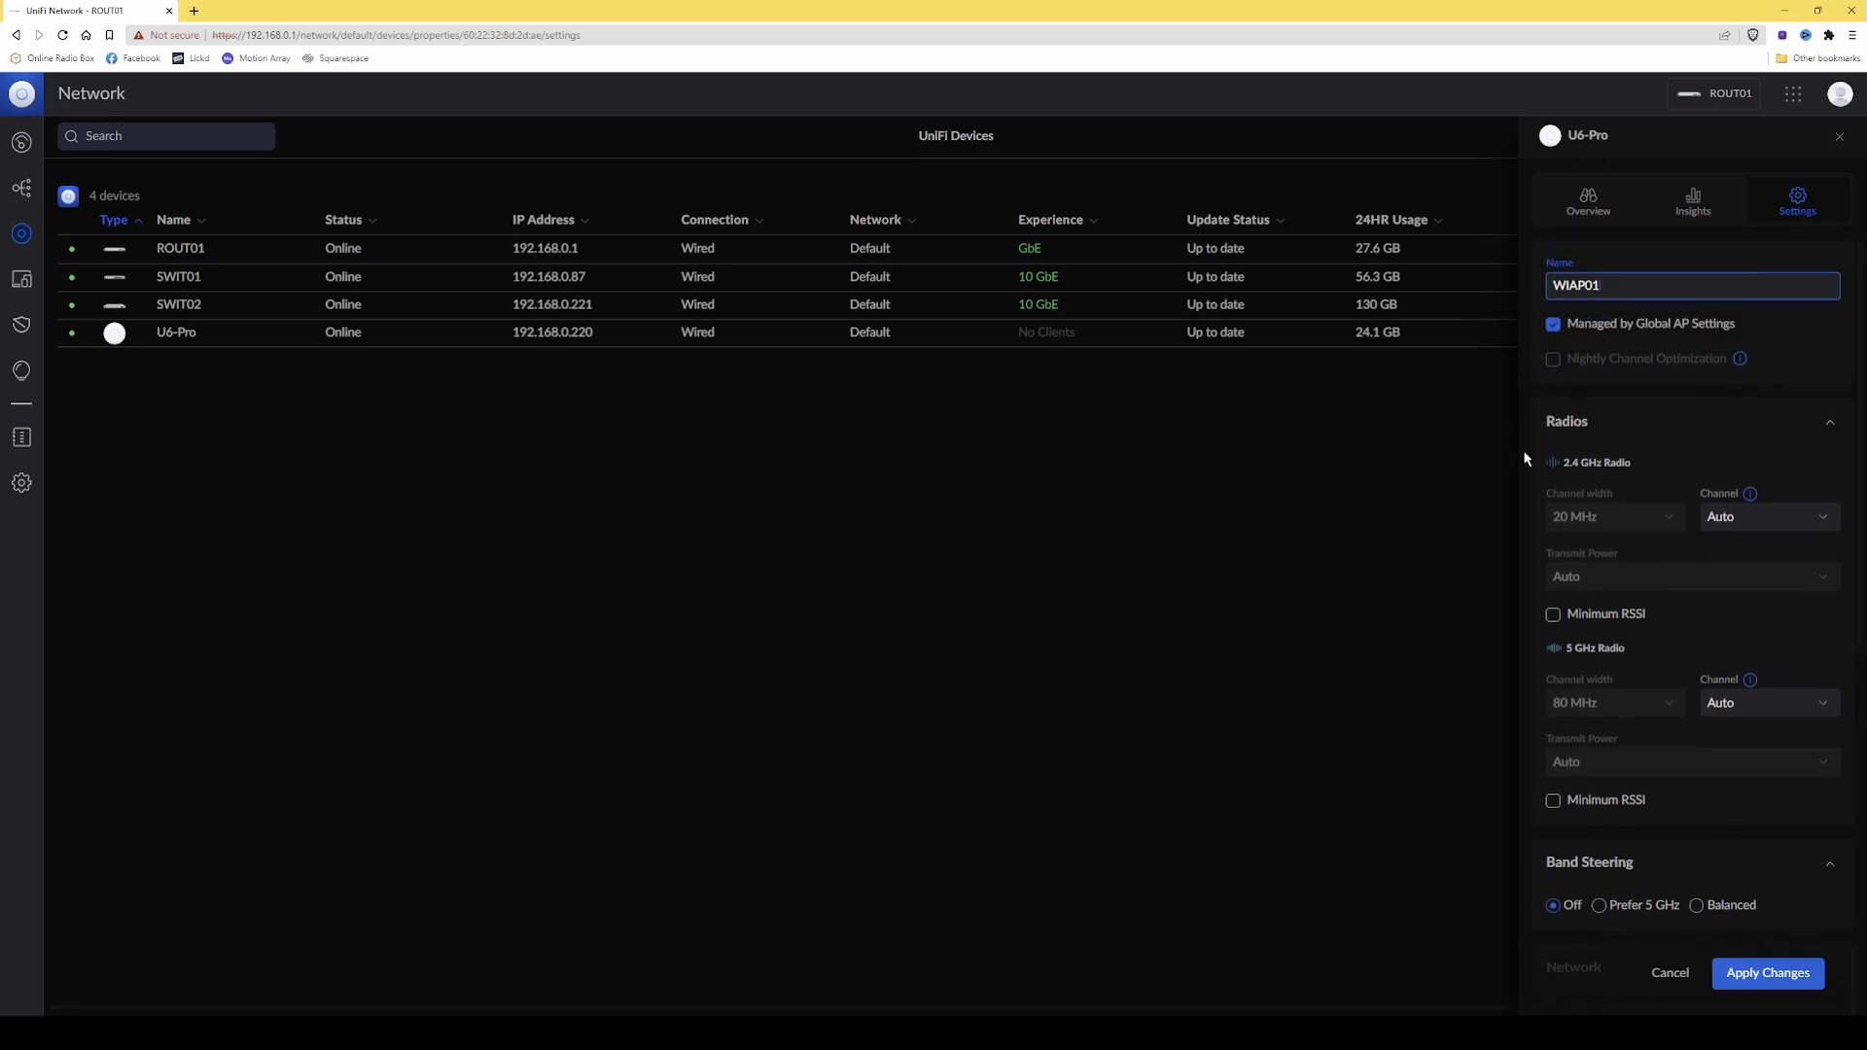
pyautogui.scroll(-2, 1556, 389)
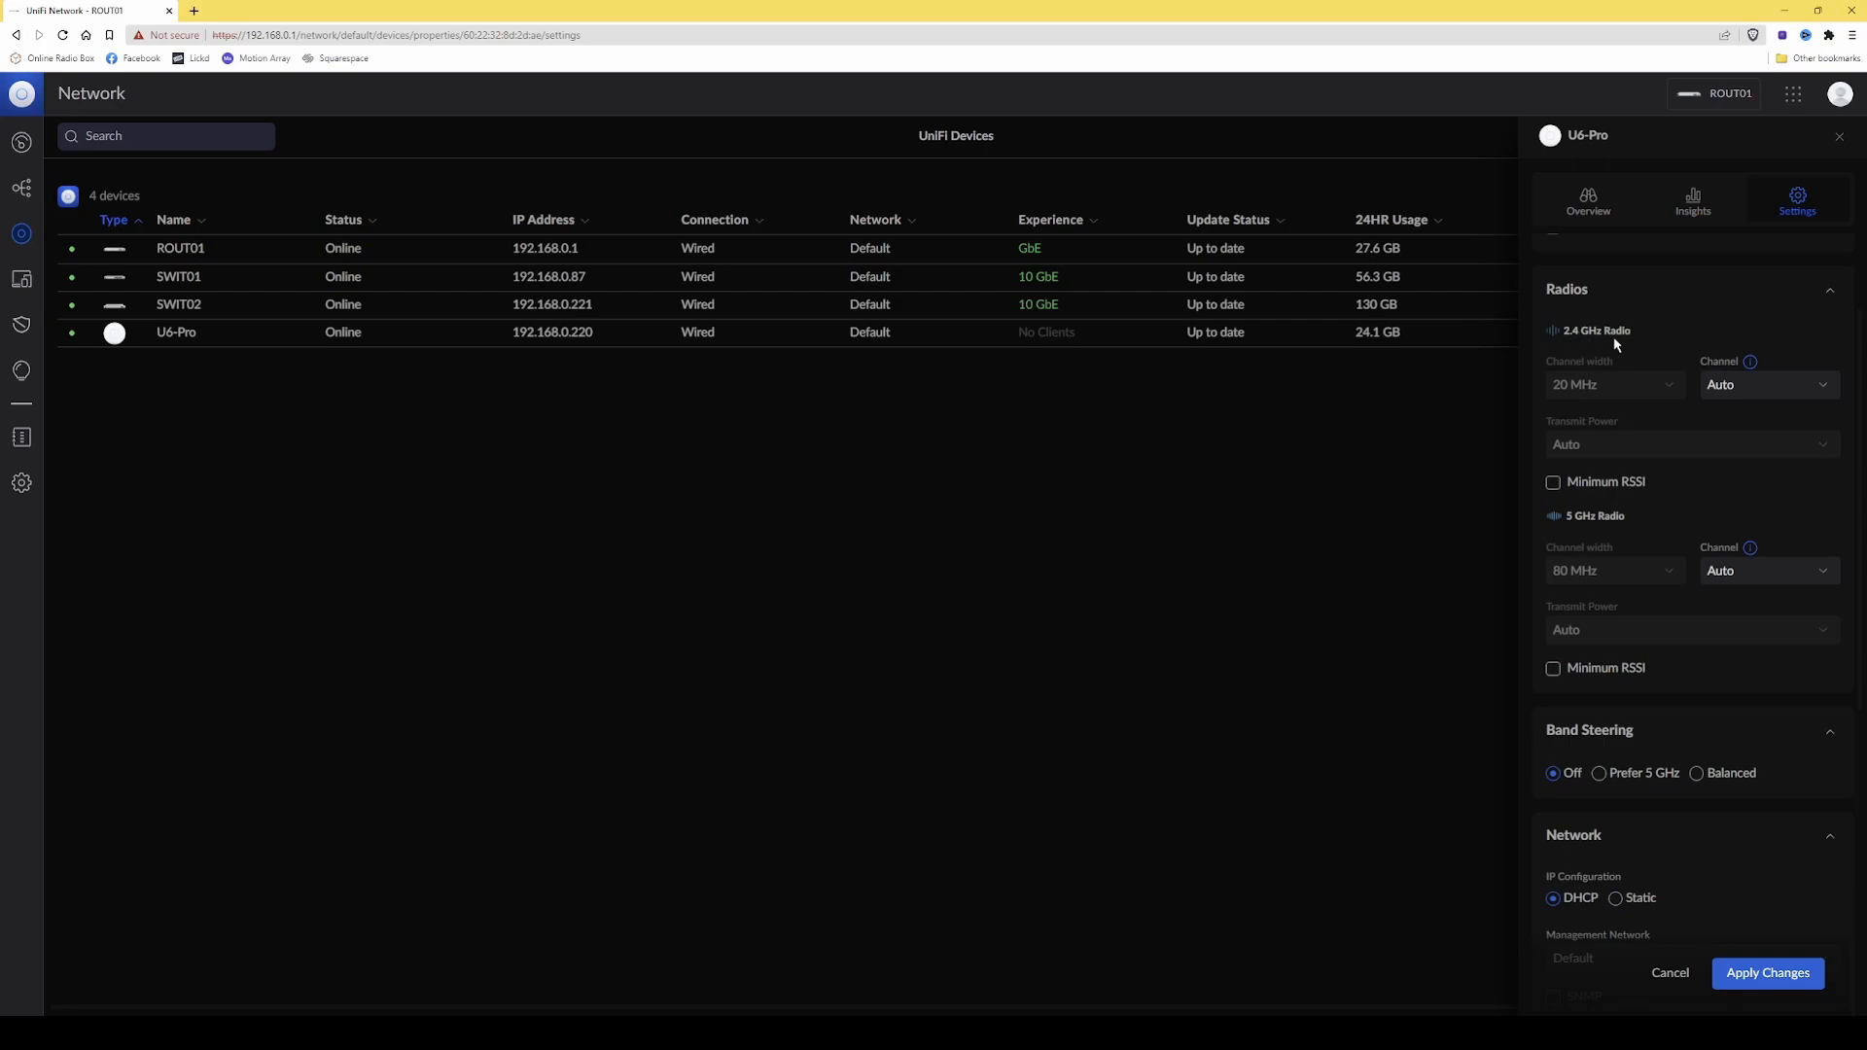
pyautogui.moveTo(1604, 394)
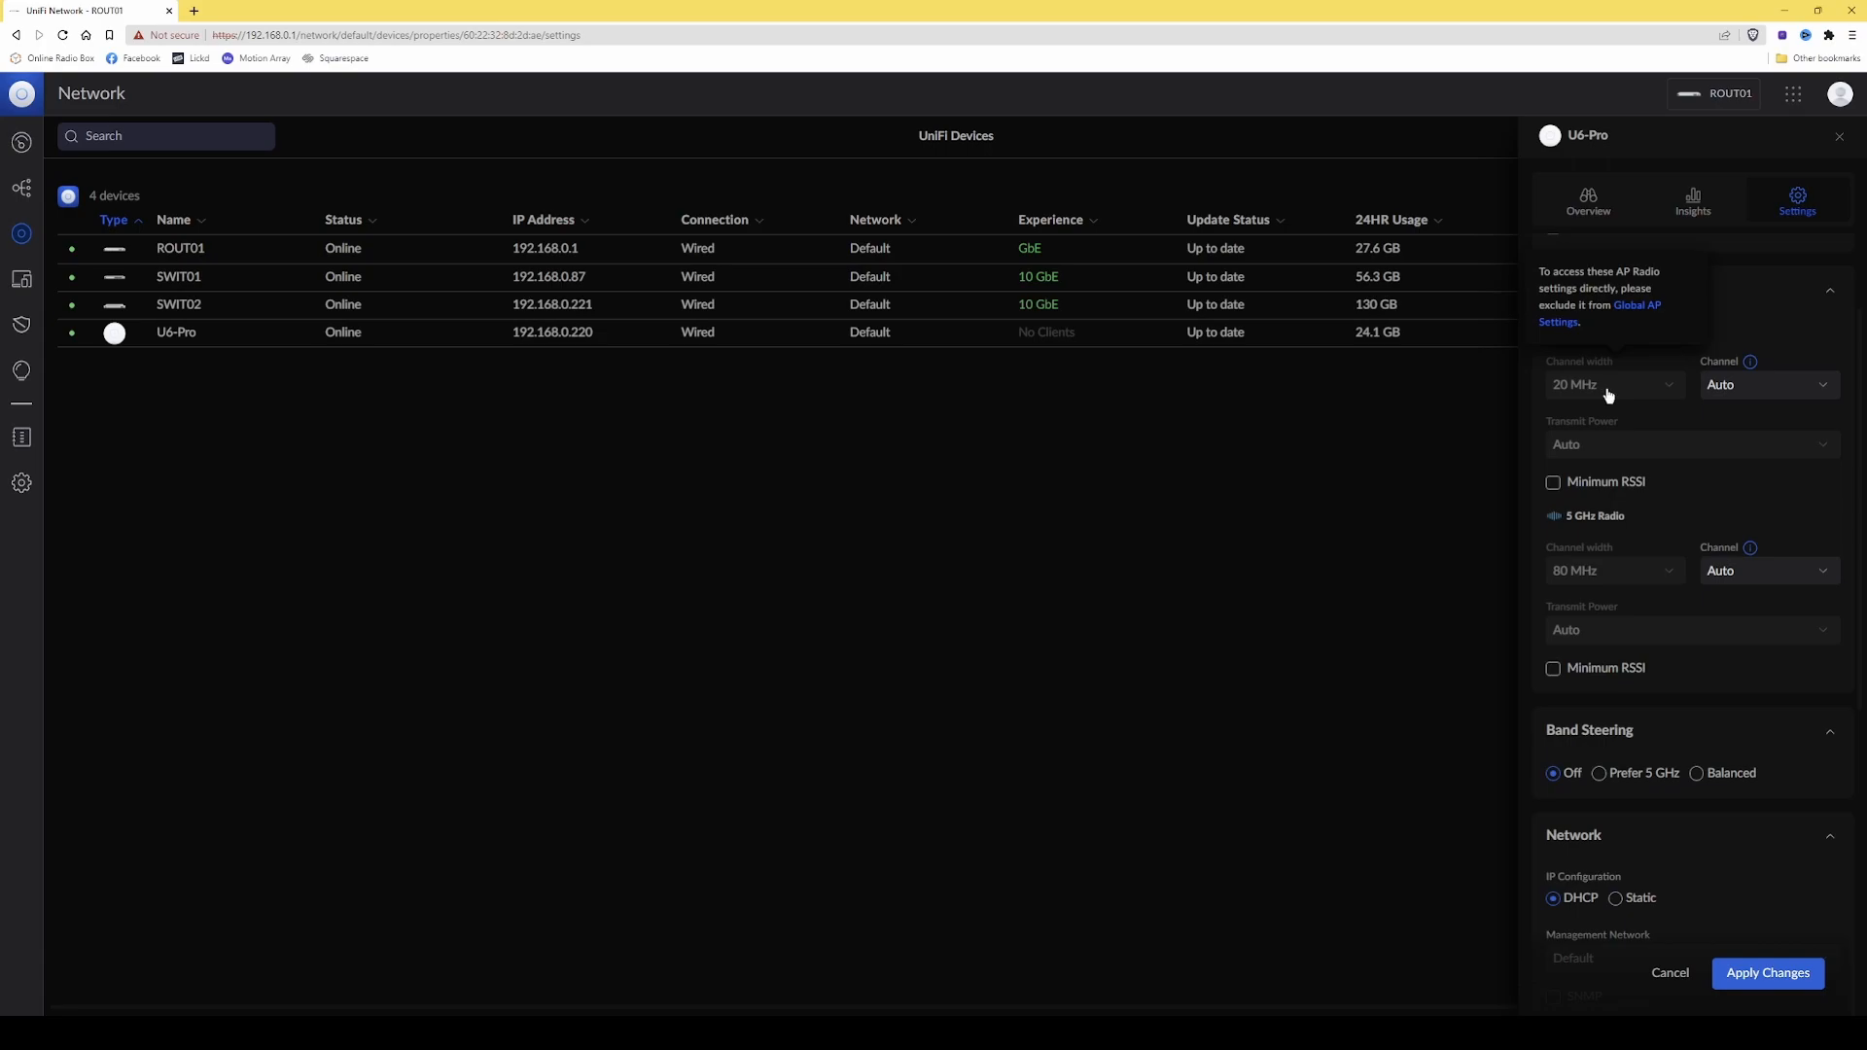
pyautogui.click(1768, 391)
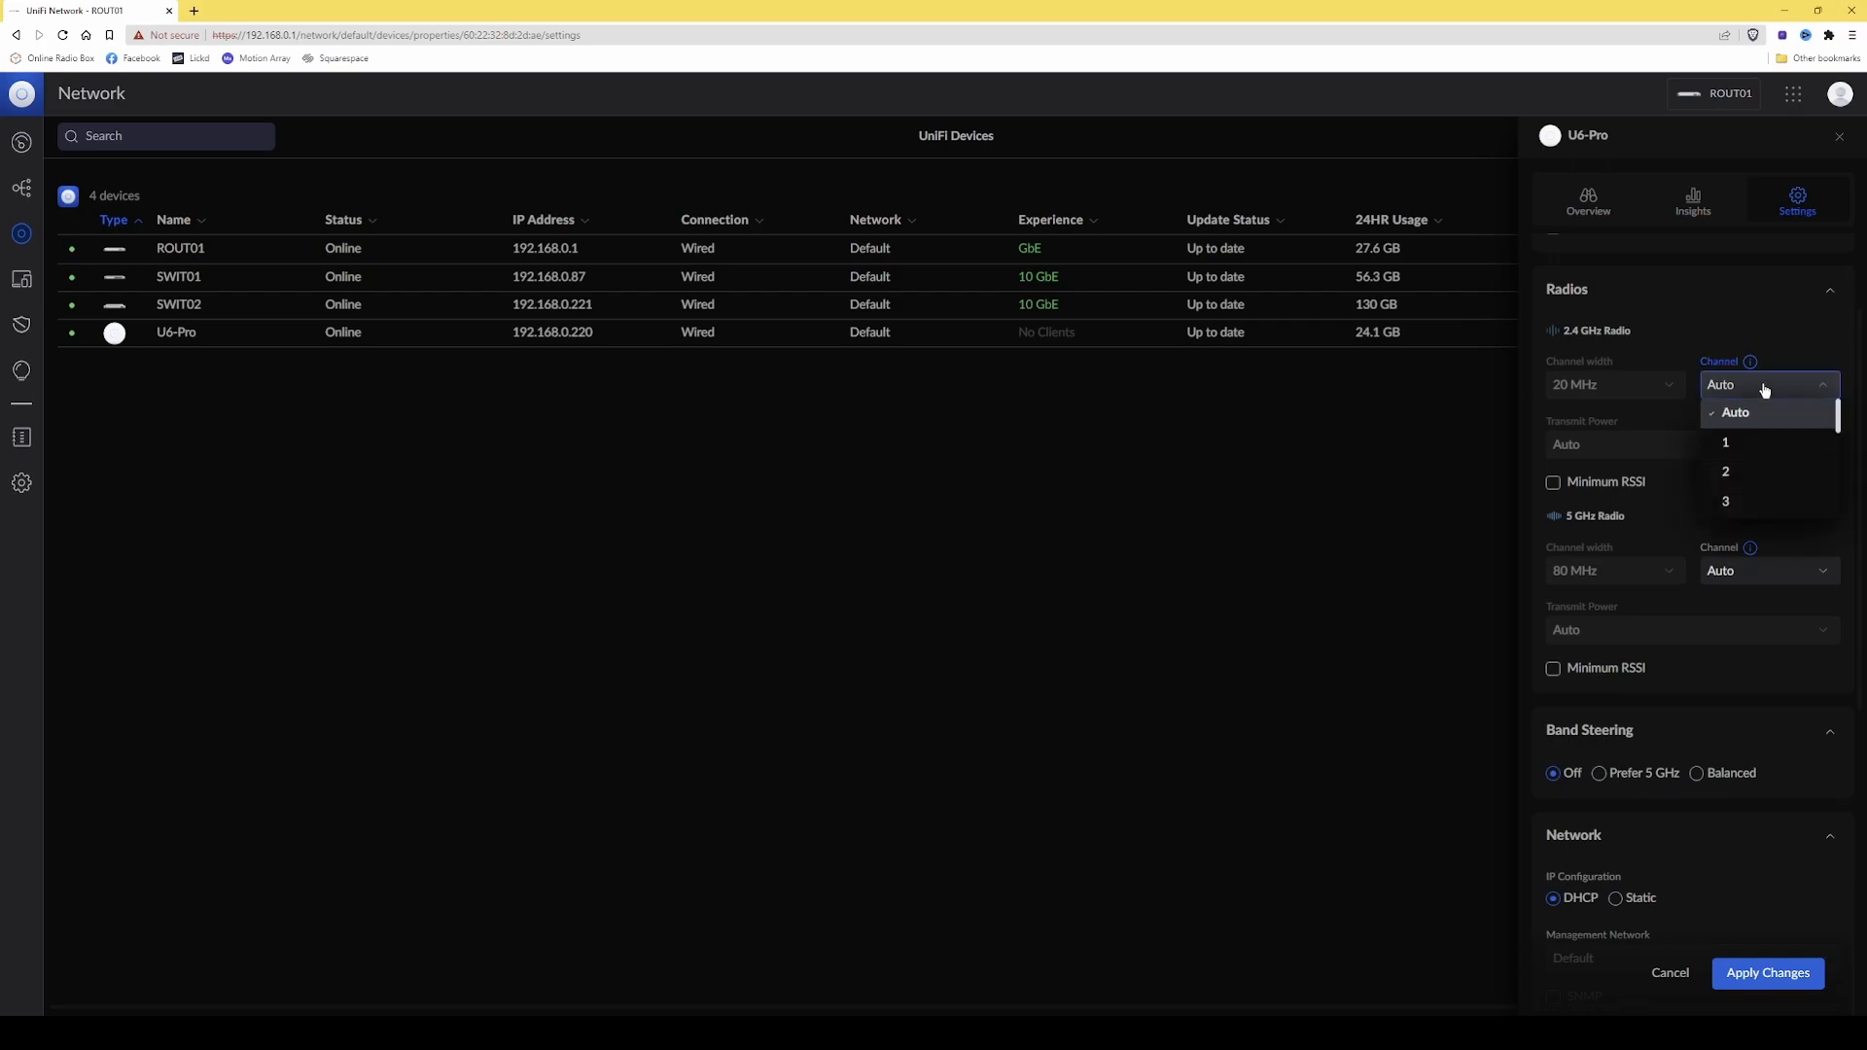
pyautogui.scroll(-3, 1765, 433)
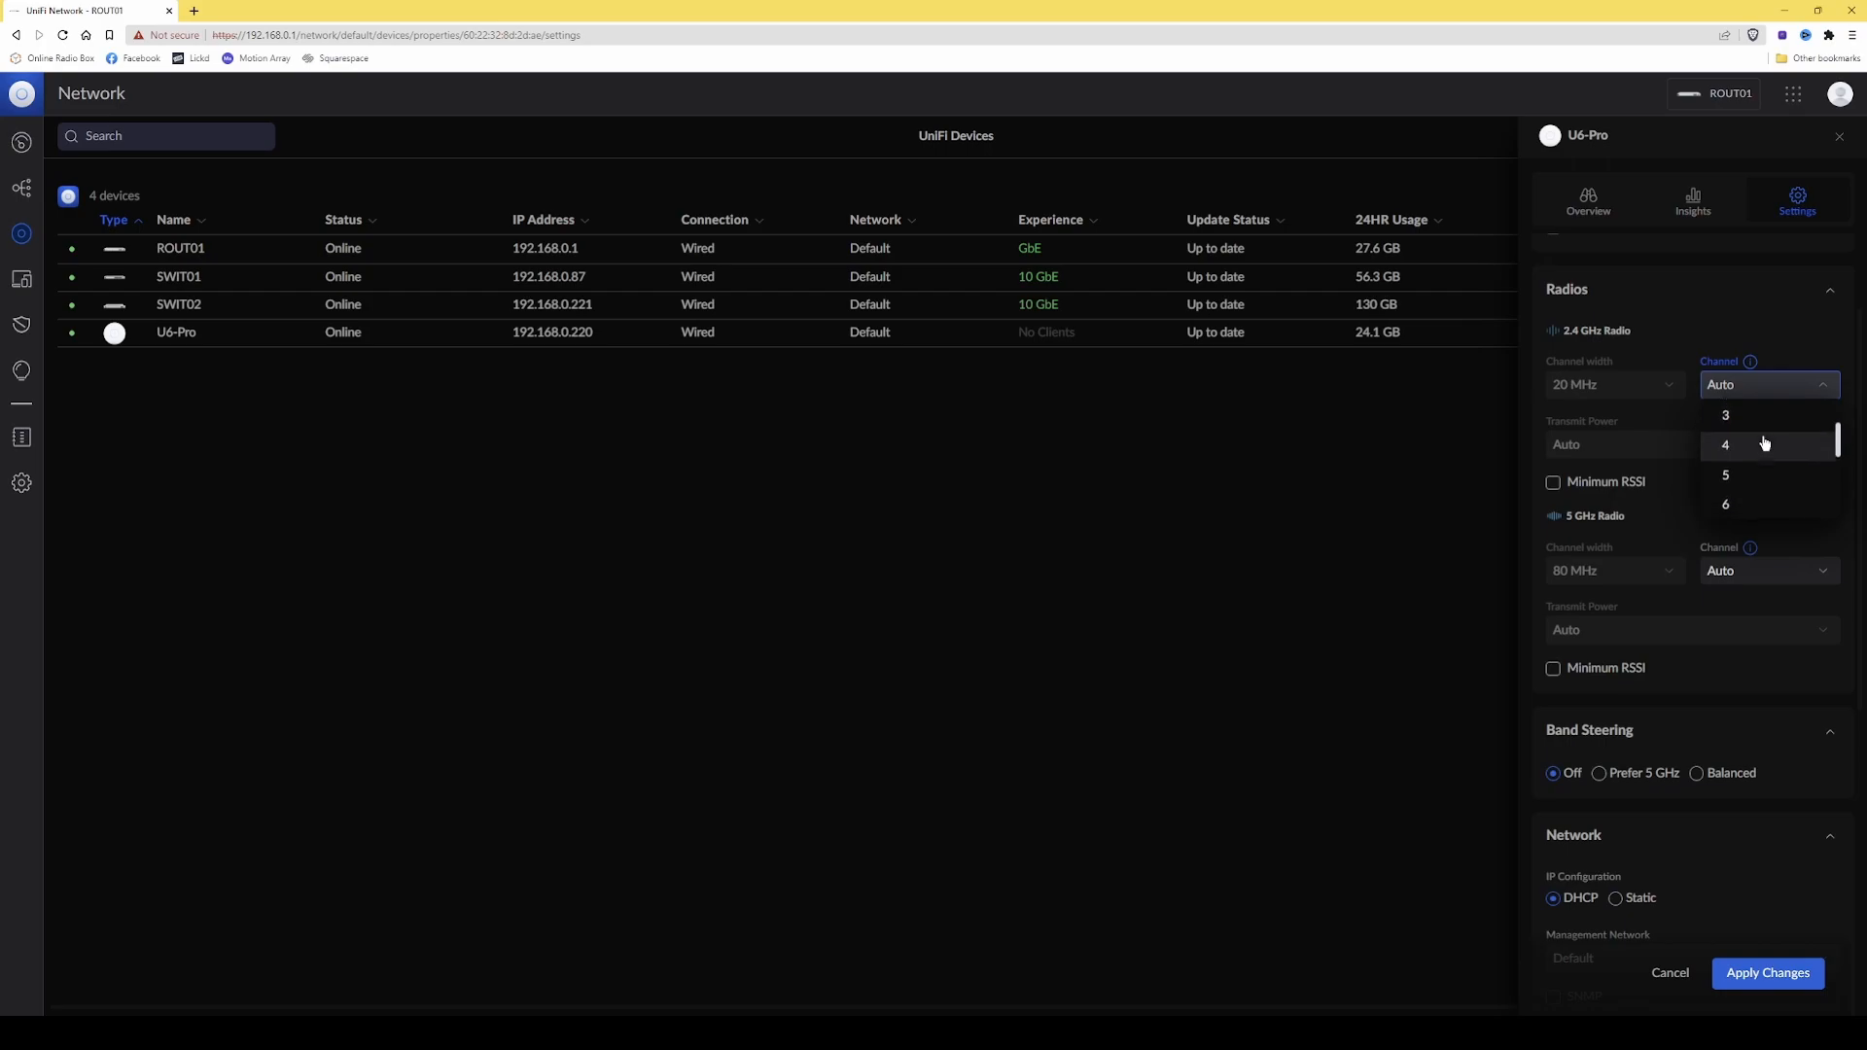
pyautogui.scroll(-1, 1765, 442)
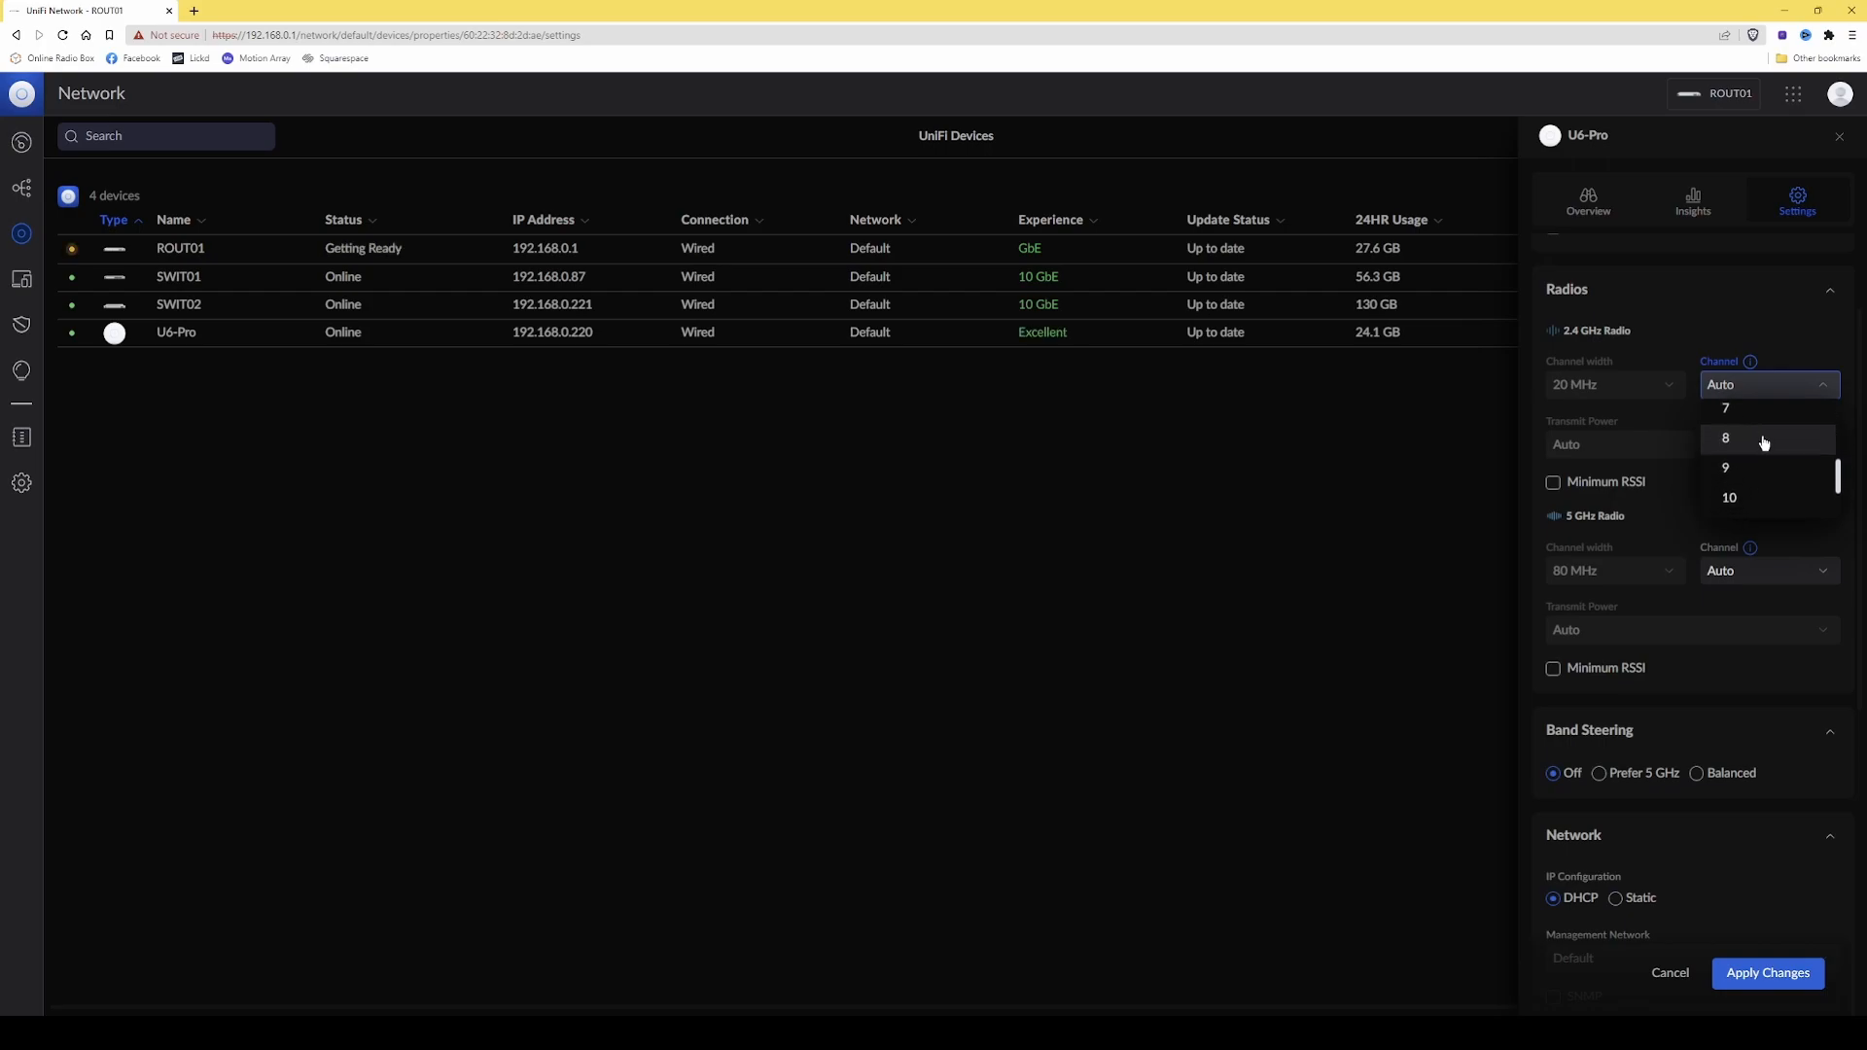
pyautogui.click(1763, 440)
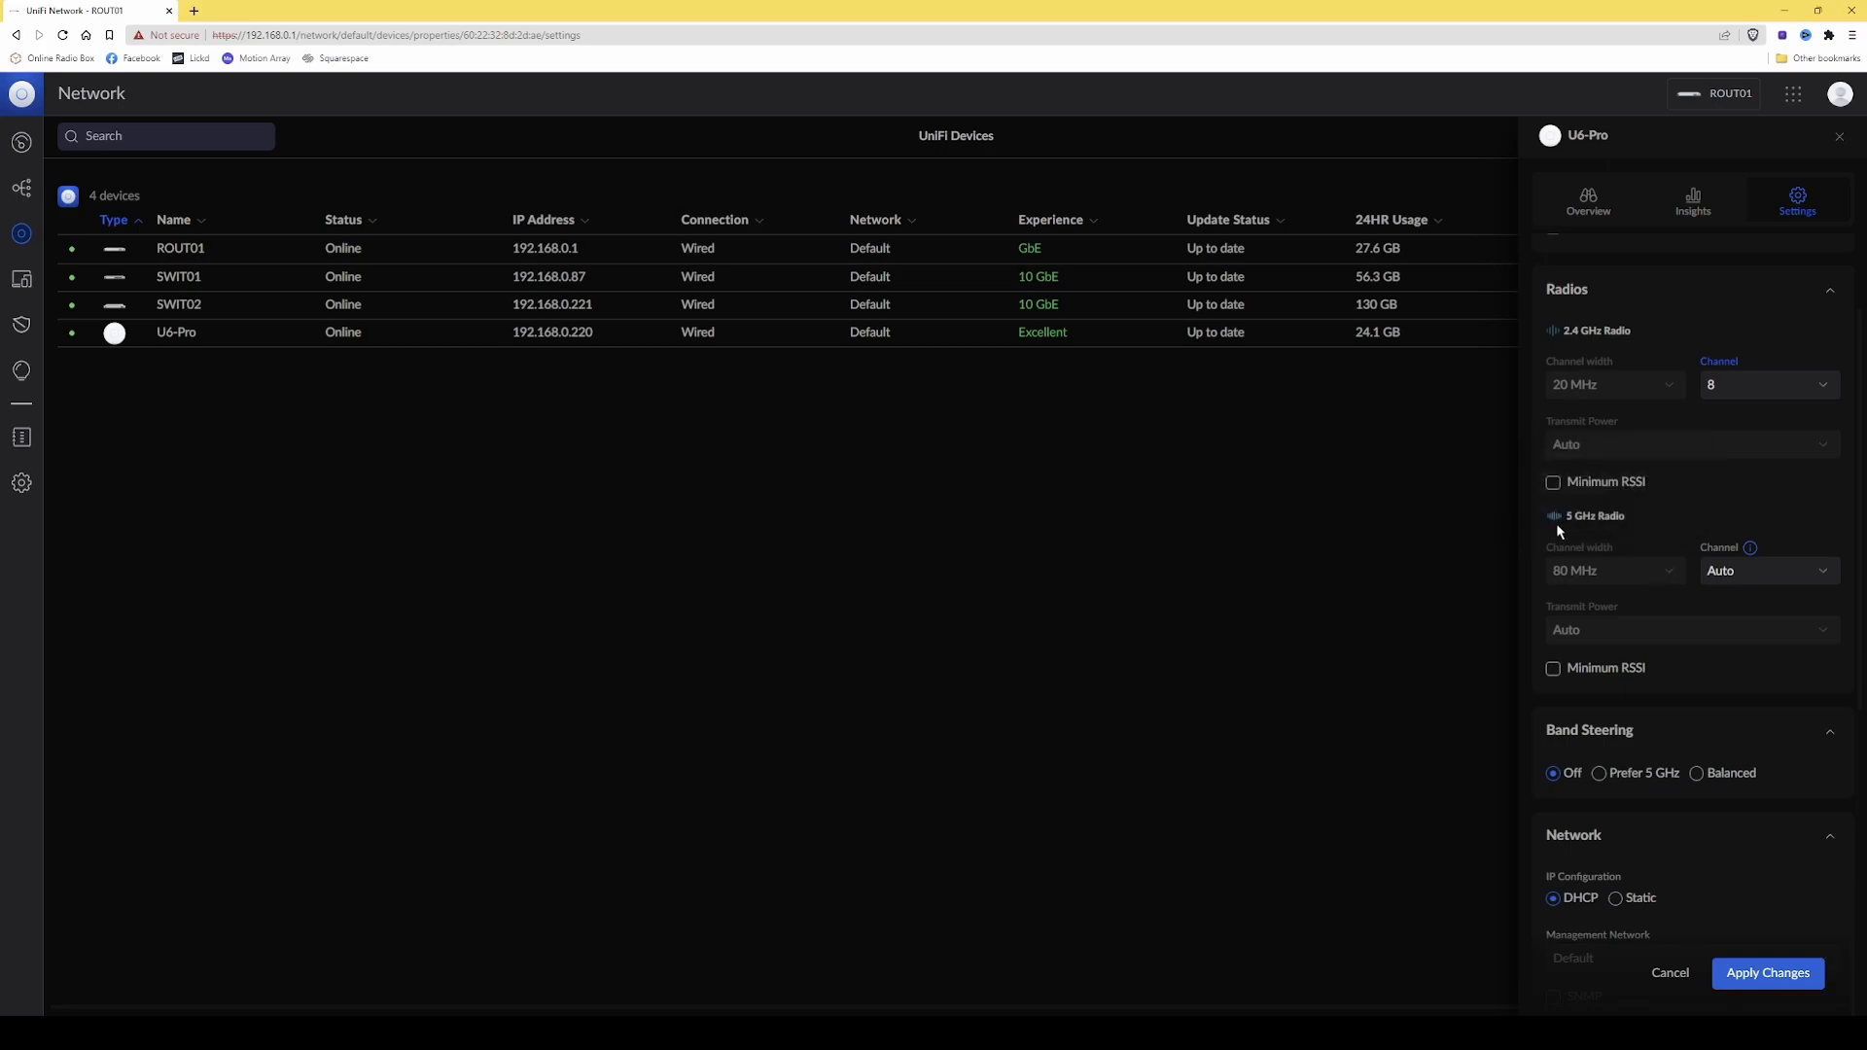
# Set the 5 GHz radio's channel to 120 (DFS) in the access point's settings.
pyautogui.click(1618, 585)
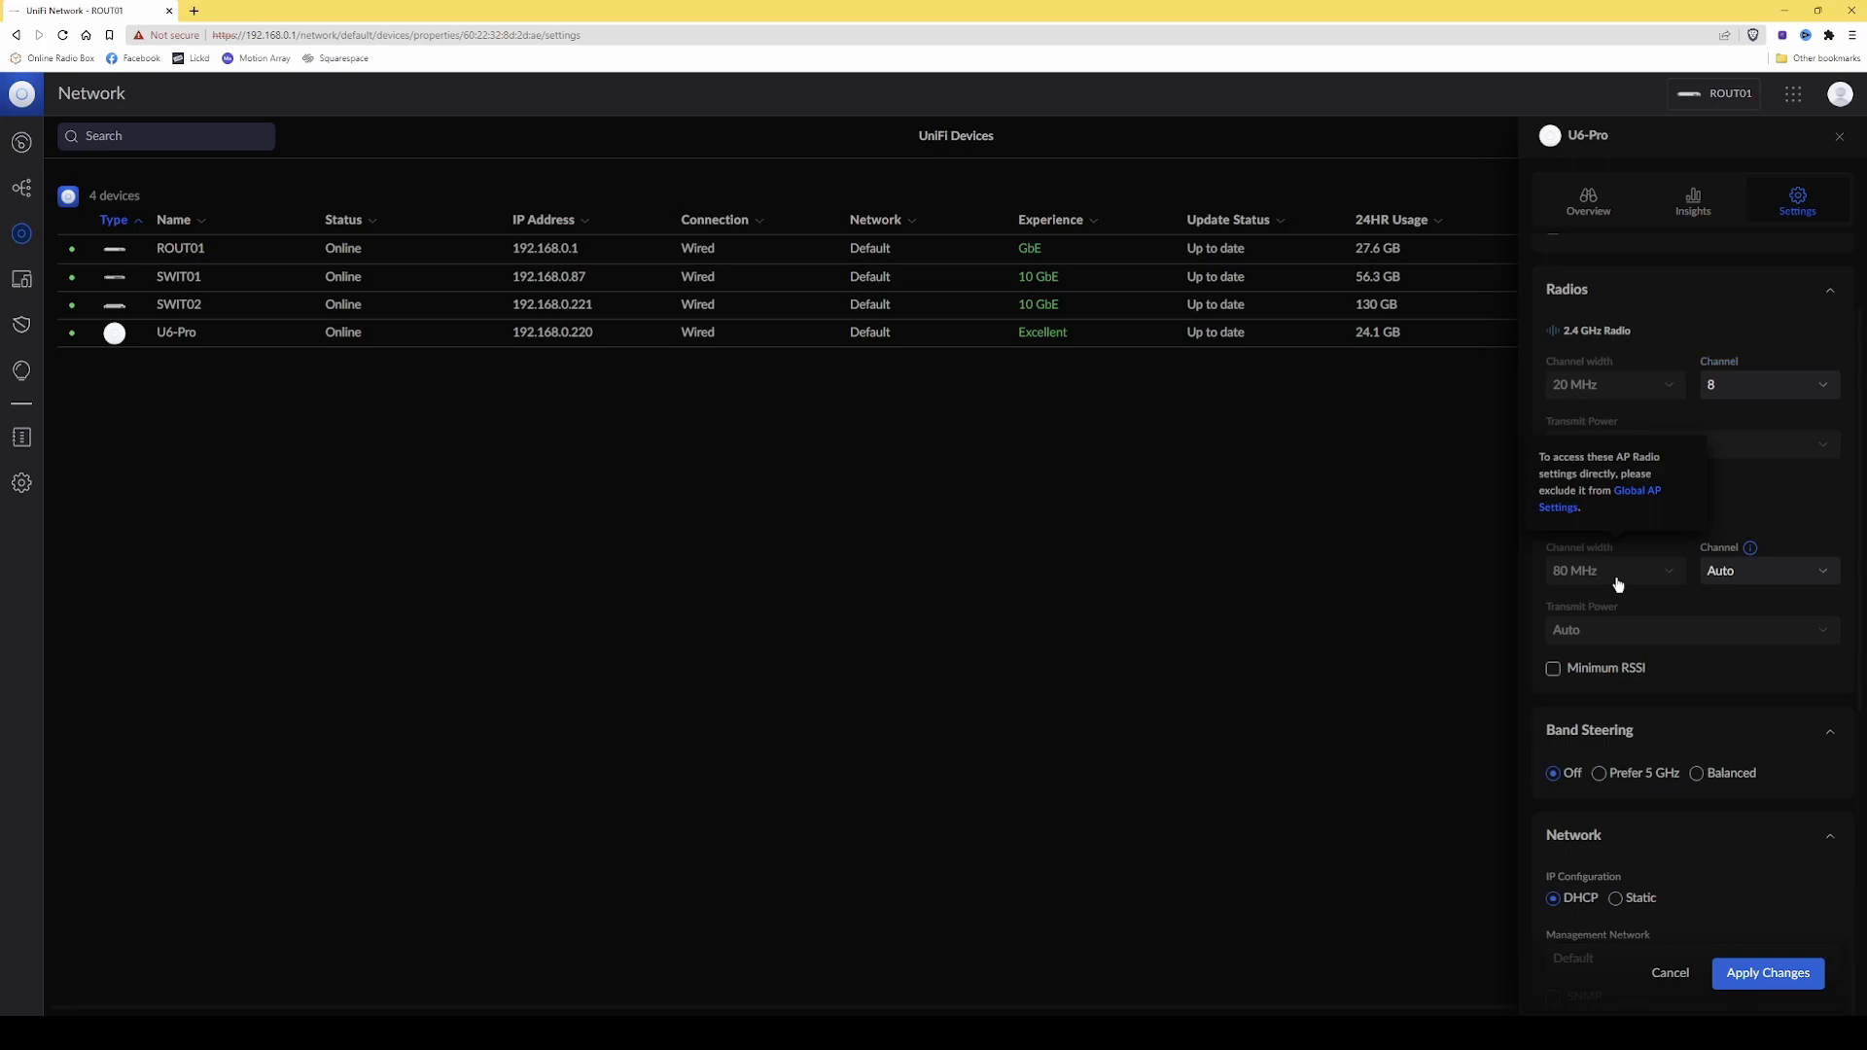
pyautogui.click(1756, 573)
pyautogui.scroll(-3, 1754, 601)
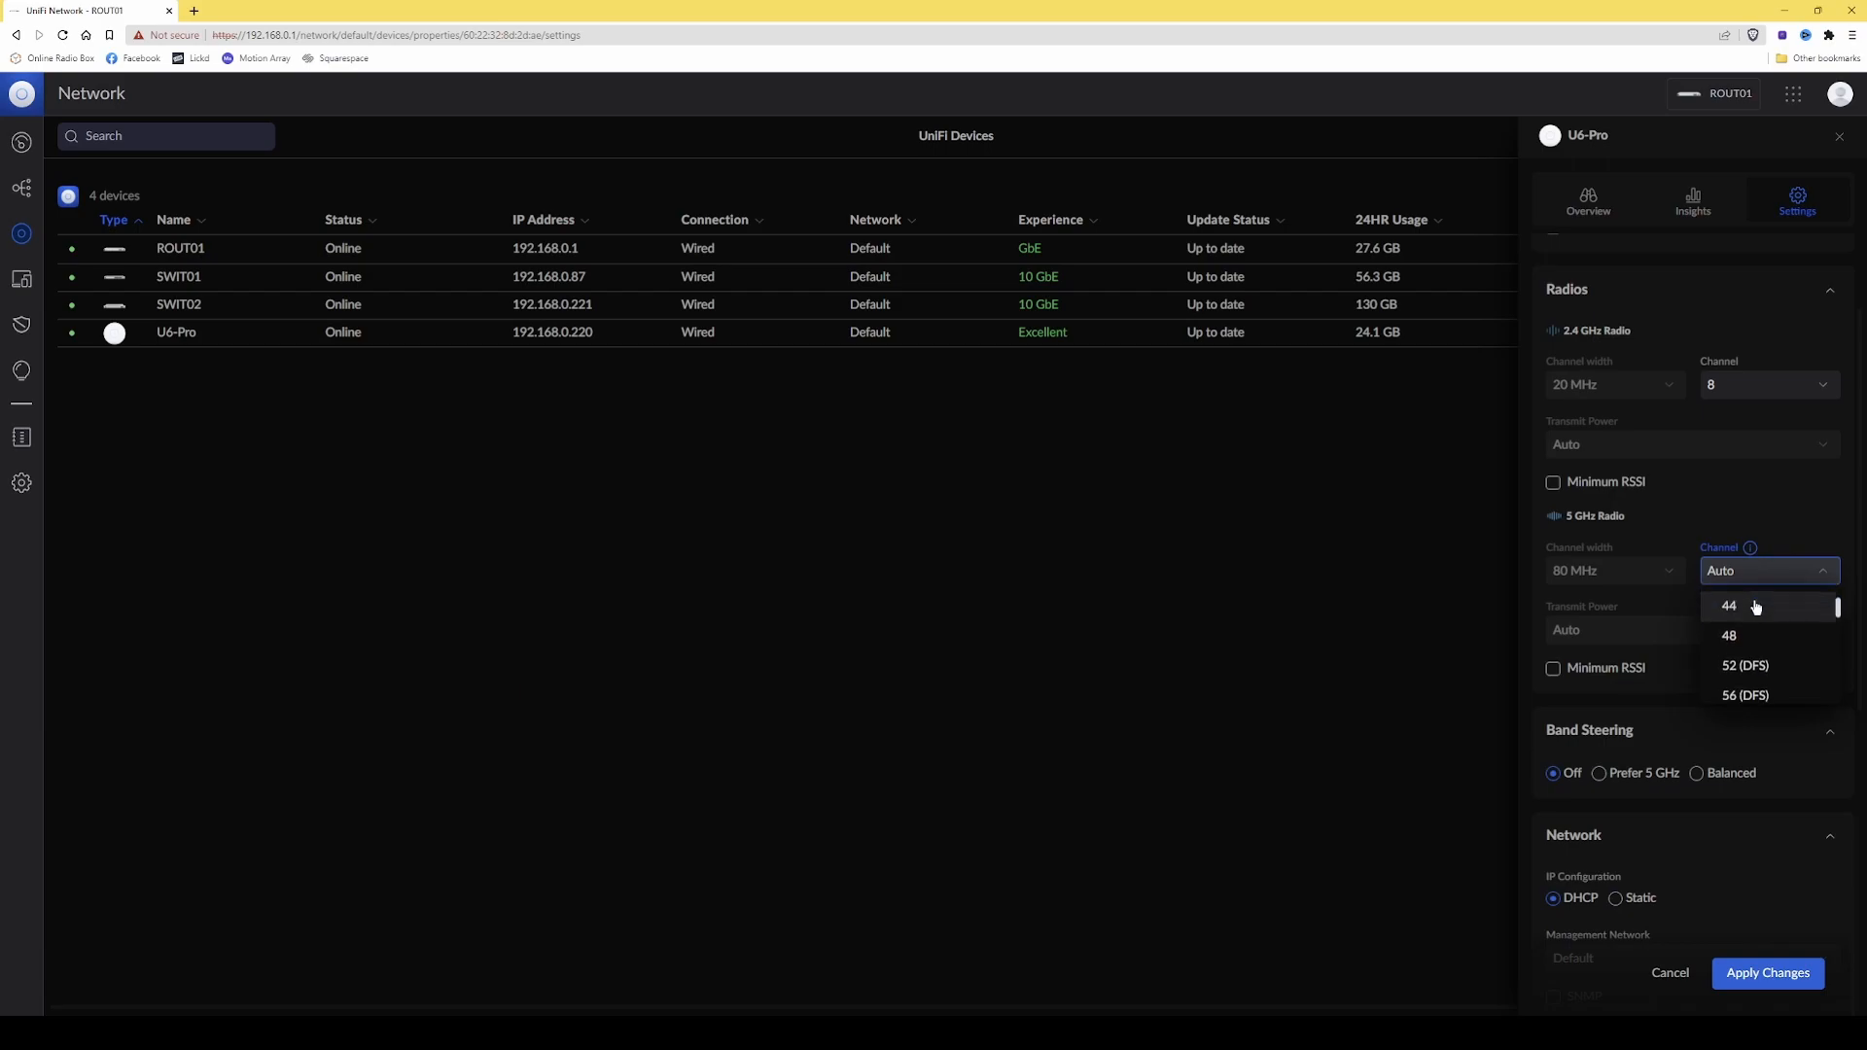
pyautogui.scroll(-3, 1756, 607)
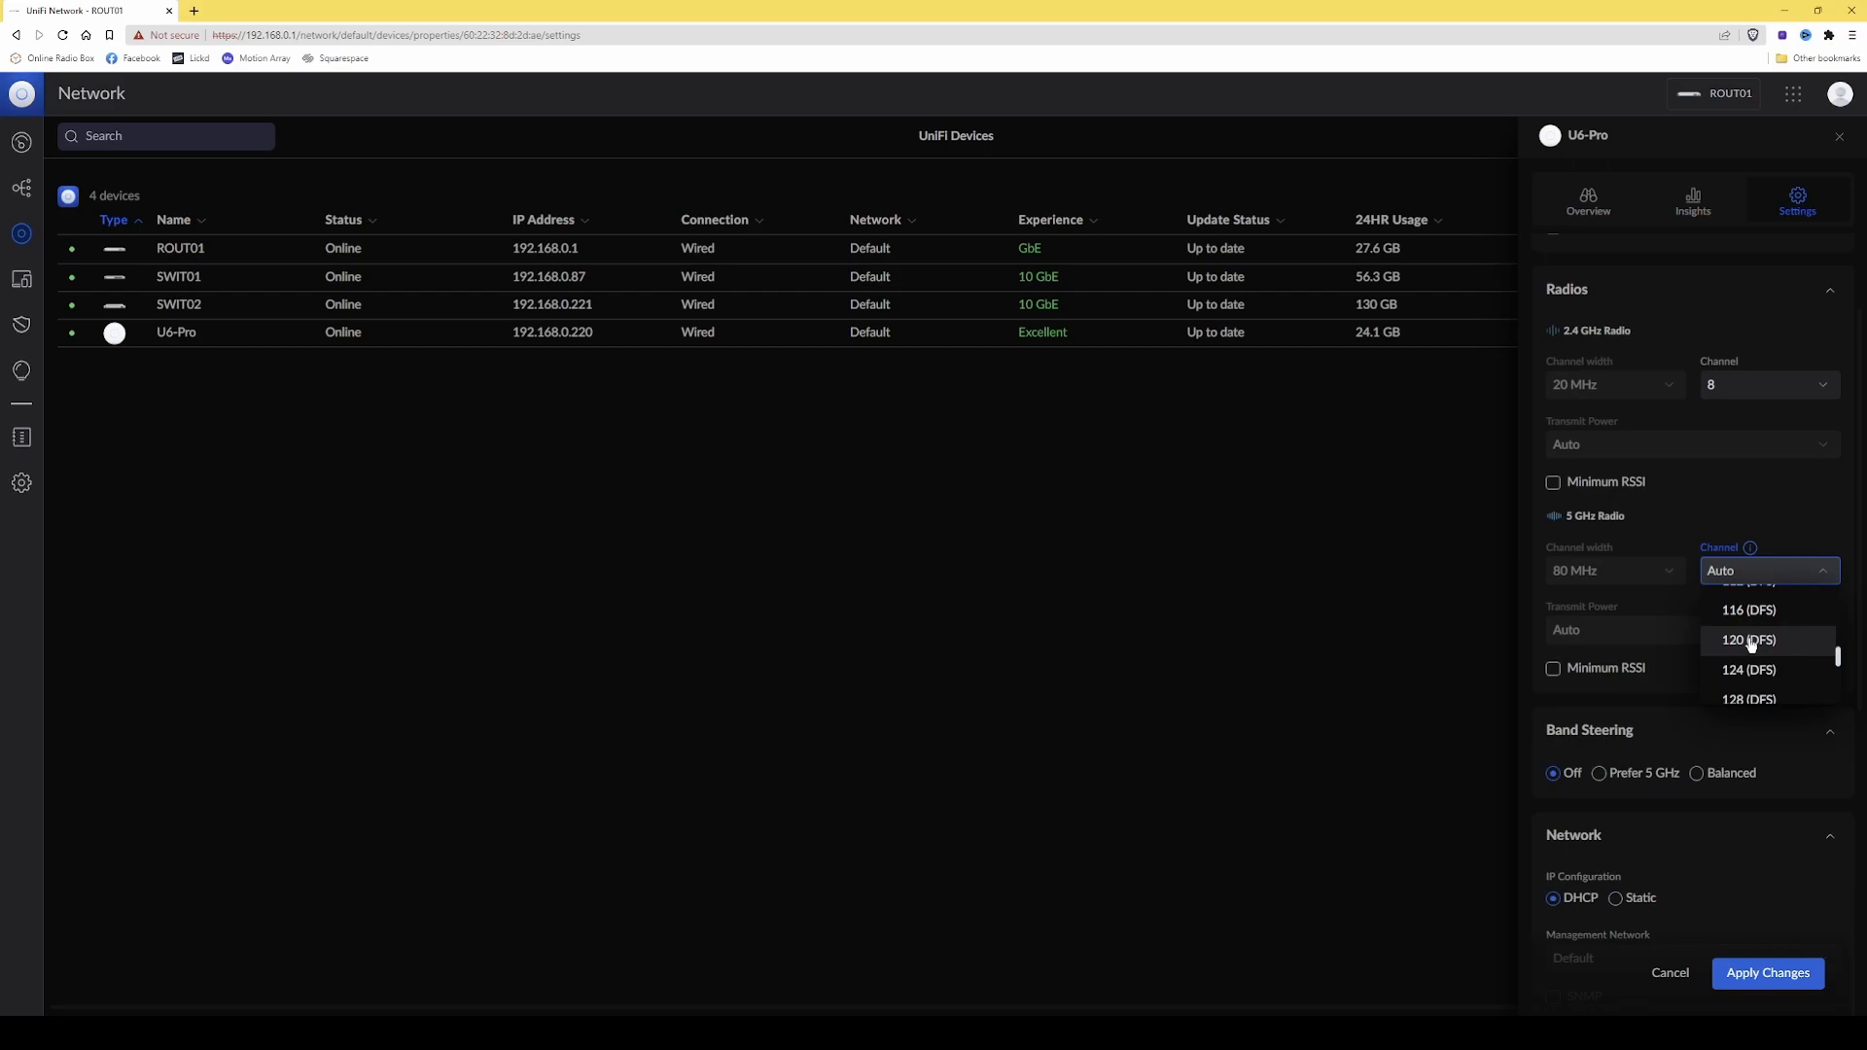
pyautogui.click(1751, 641)
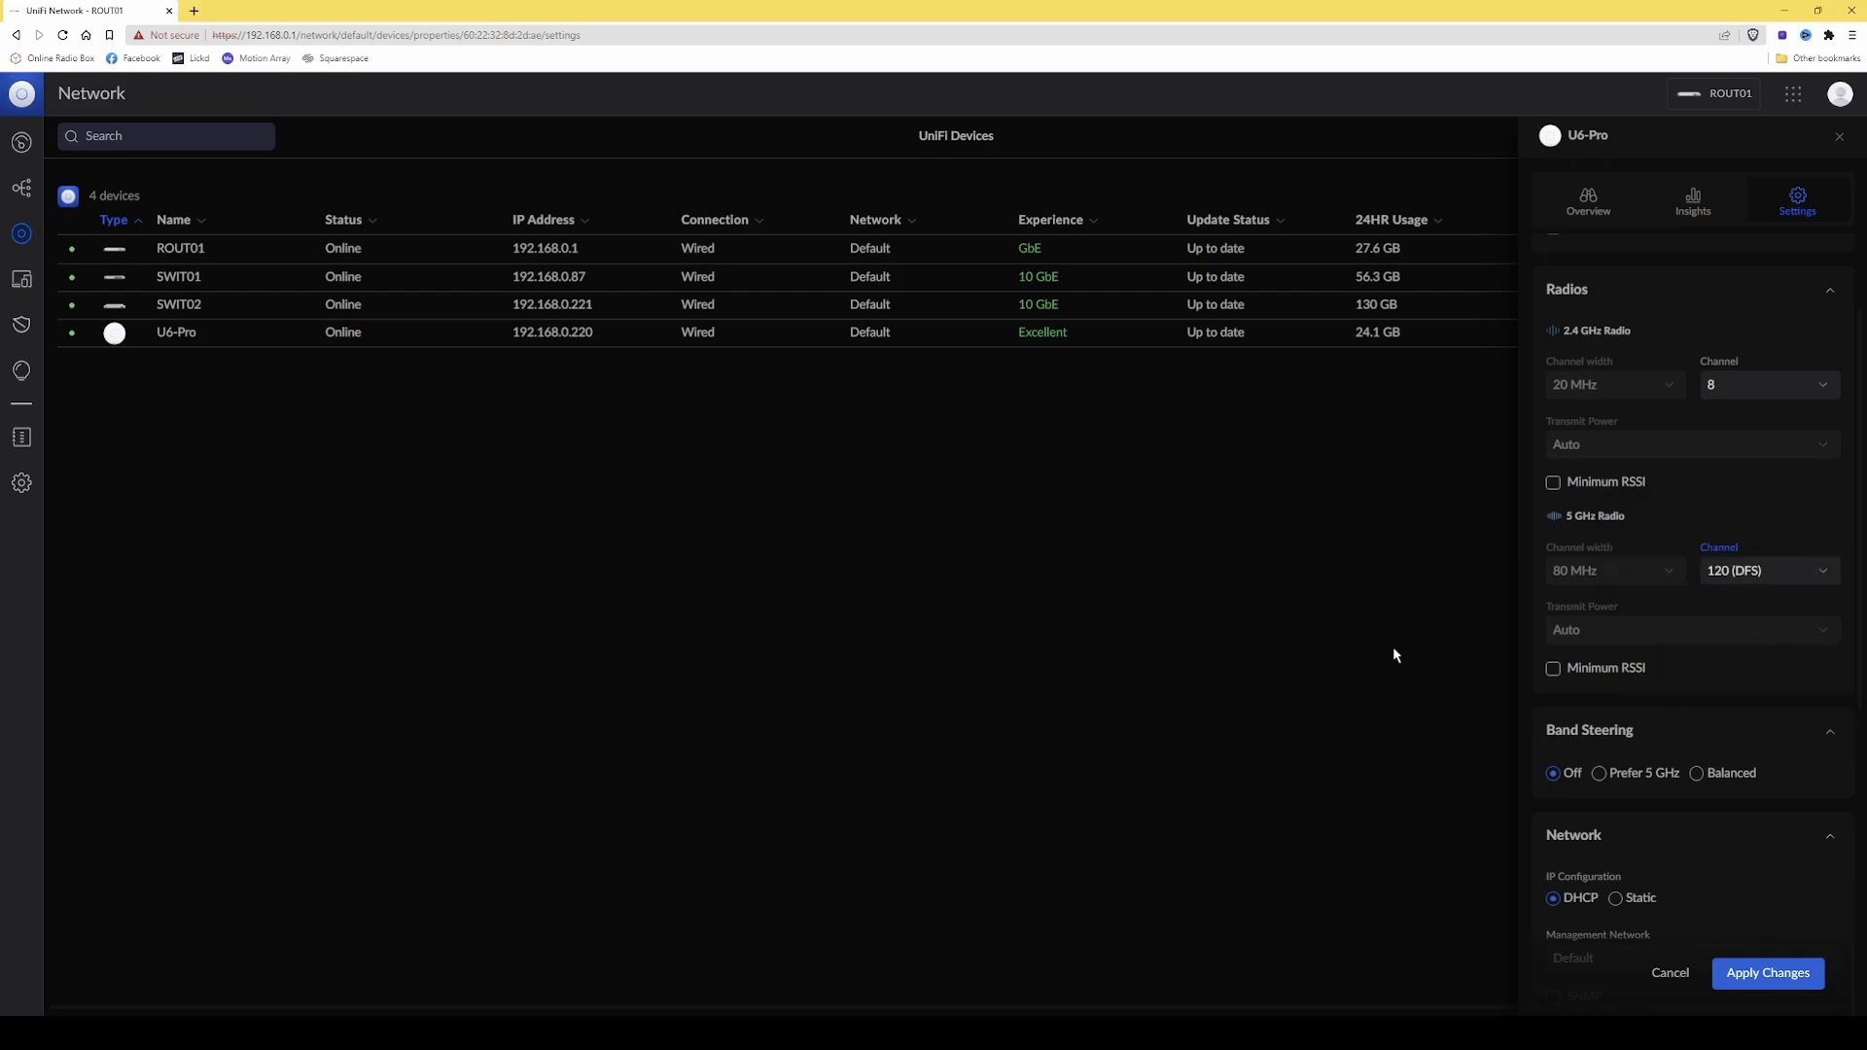
pyautogui.moveTo(1588, 620)
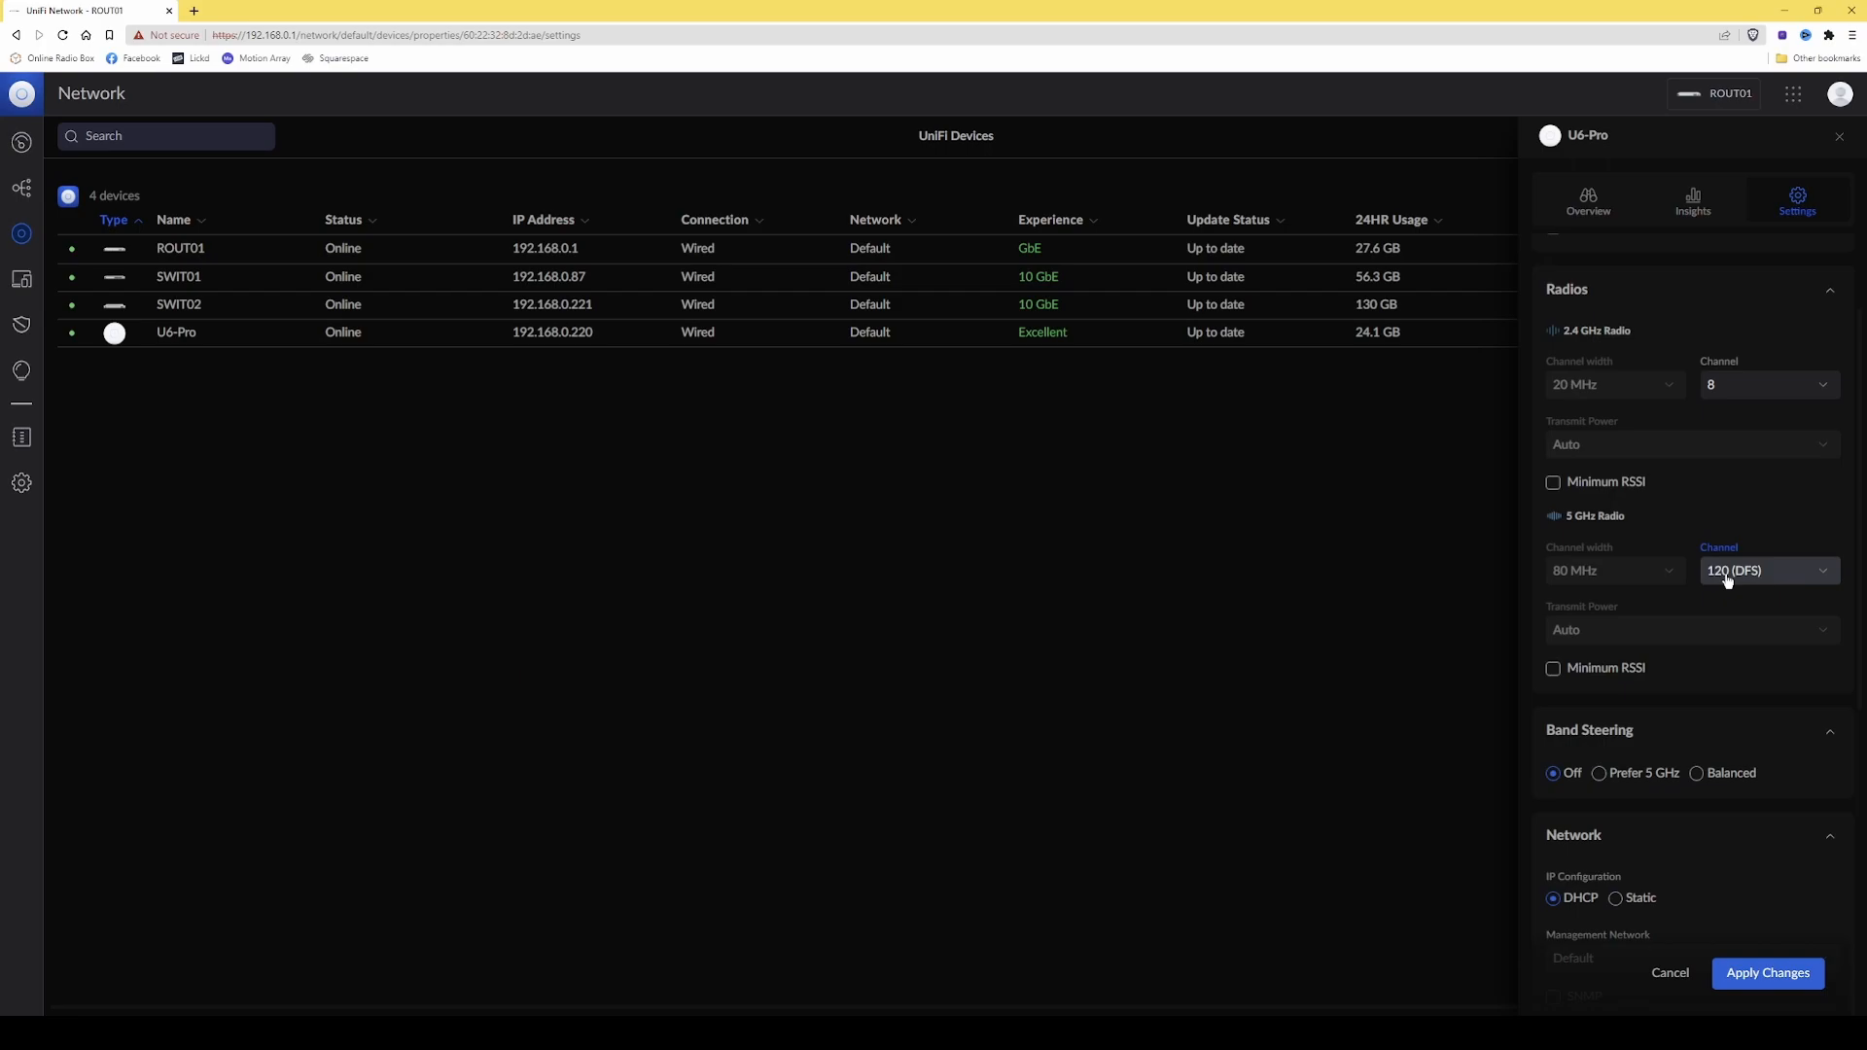
pyautogui.click(1728, 580)
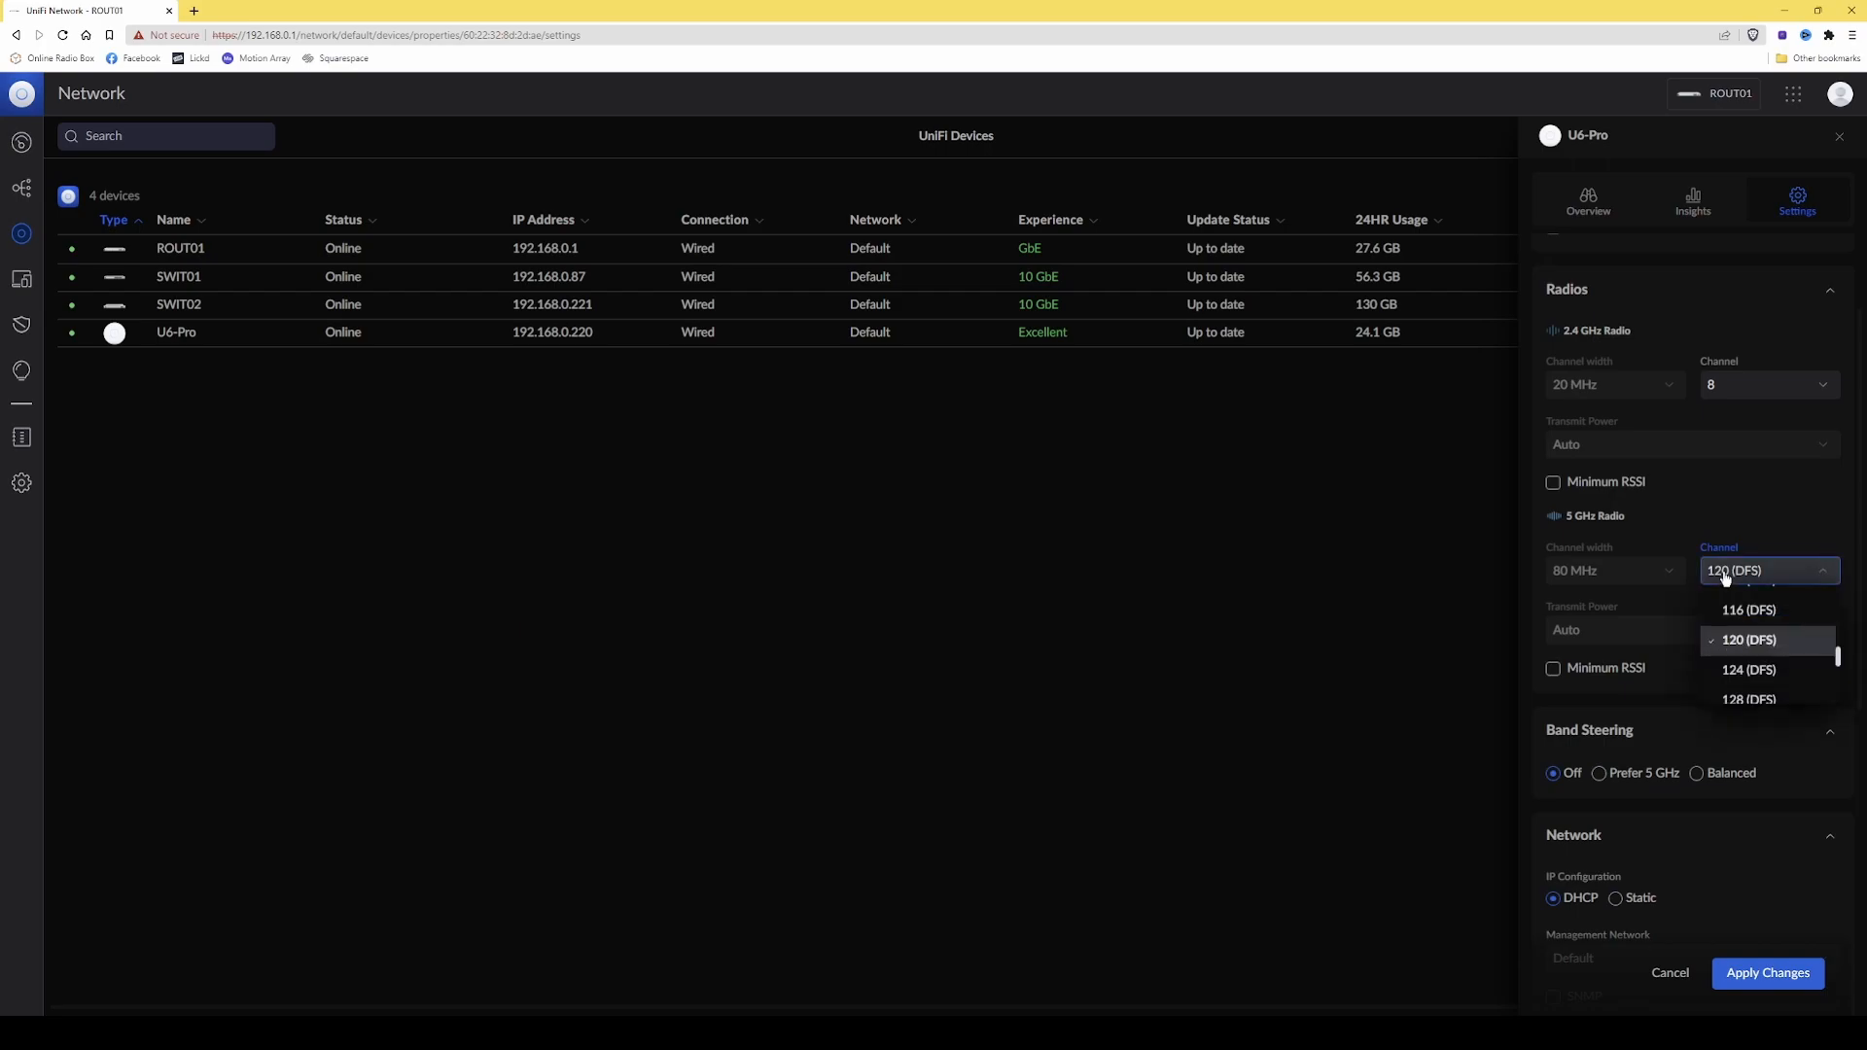
pyautogui.click(1744, 644)
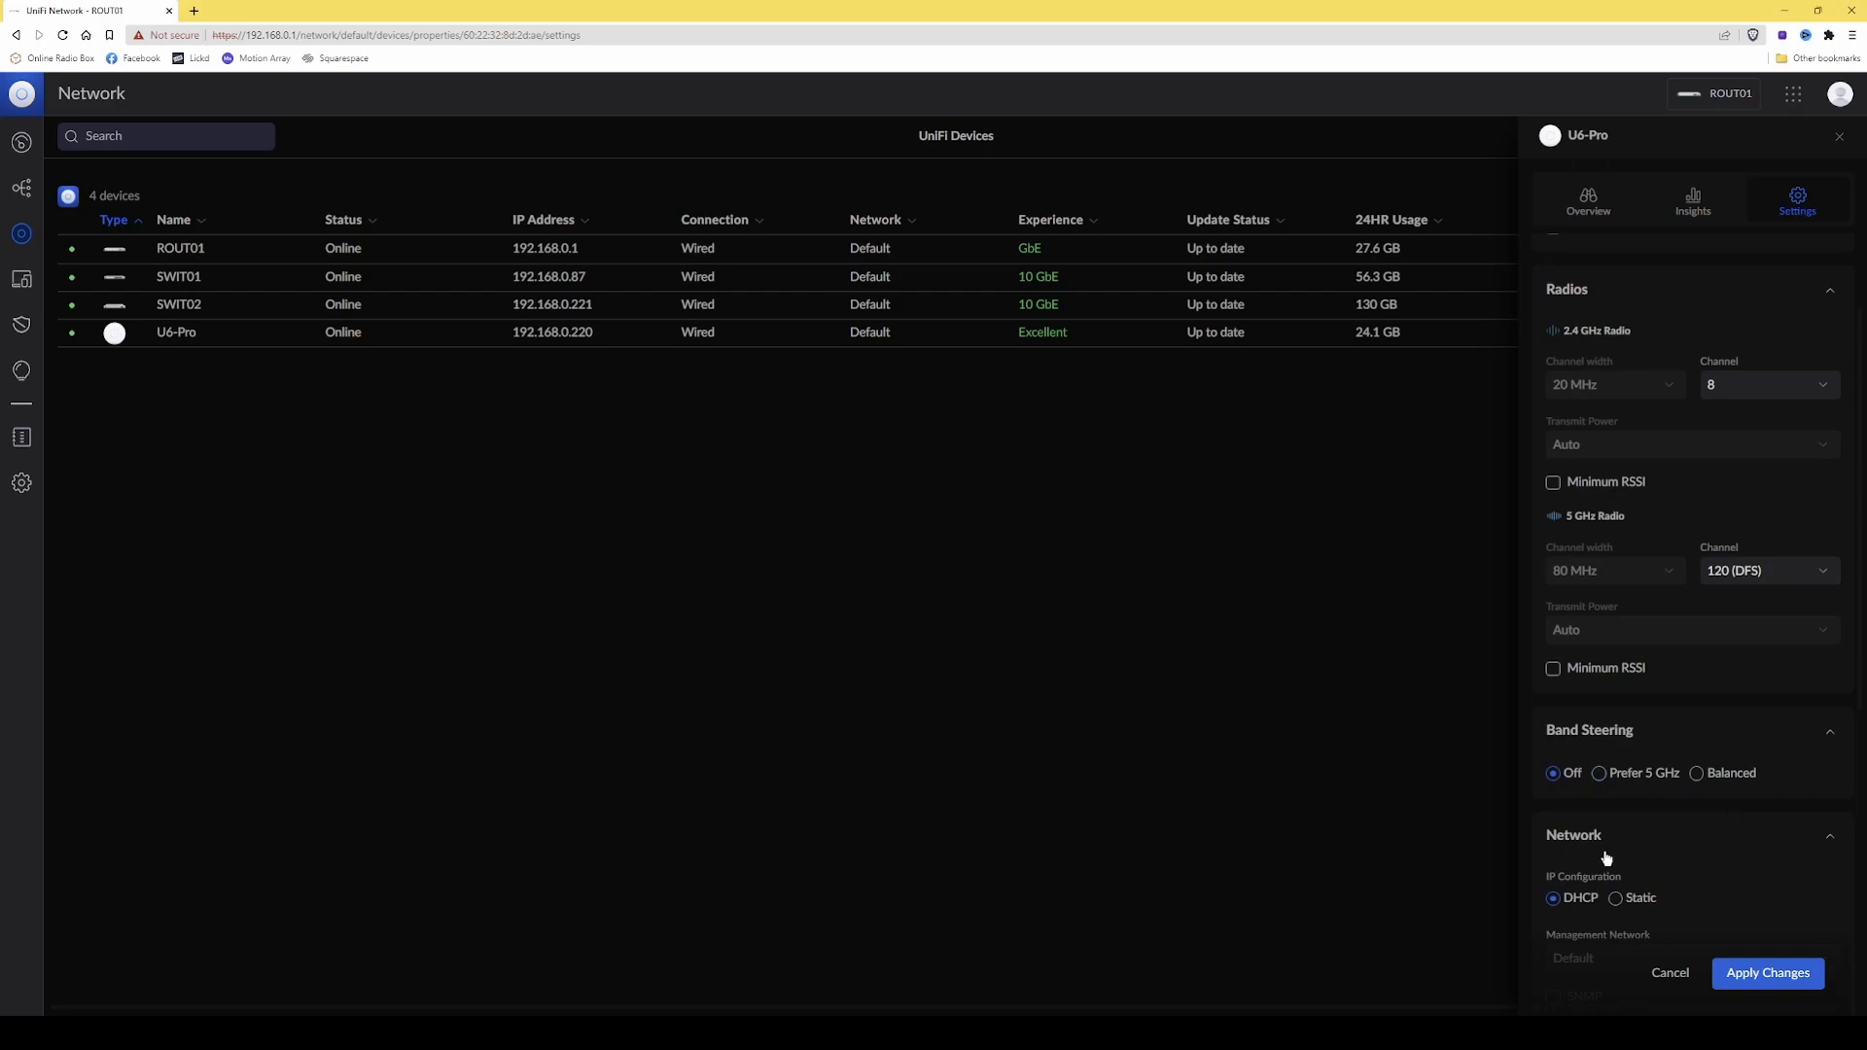
# Check the network, LED and system settings of the access point and apply the pending changes.
pyautogui.scroll(-3, 1604, 851)
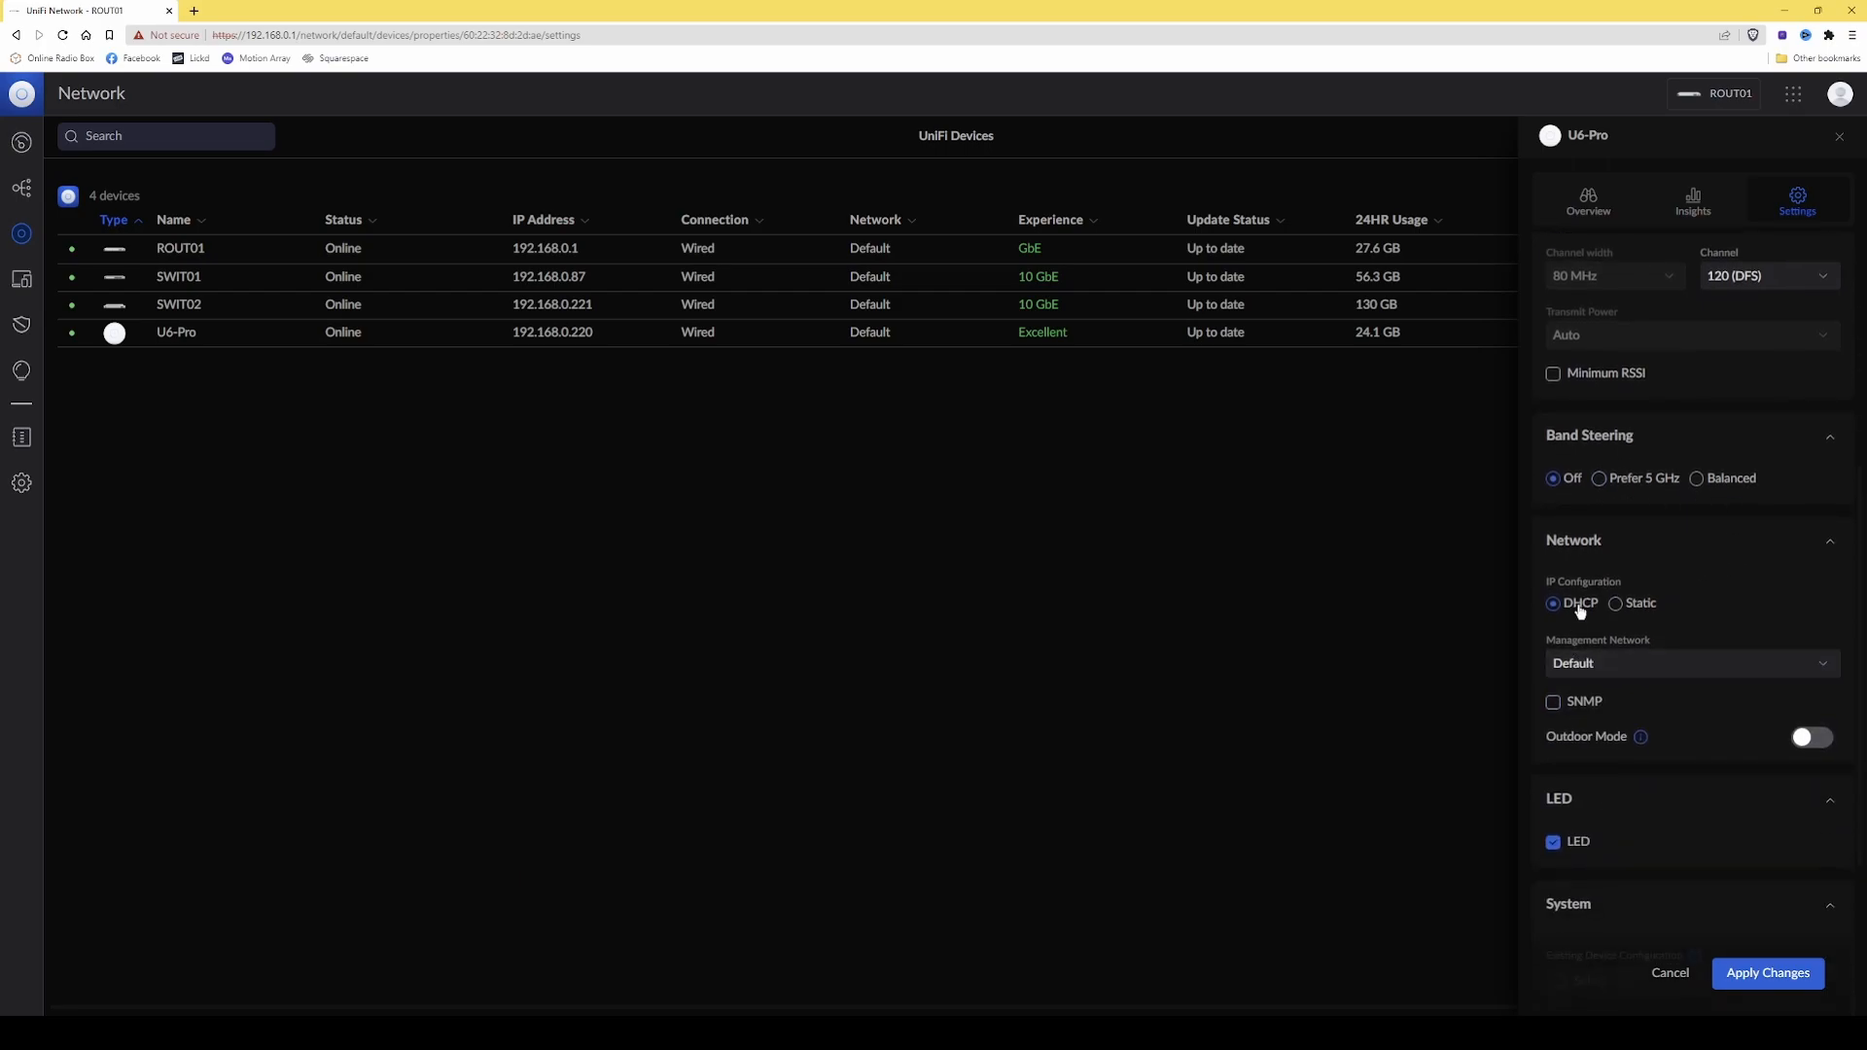
pyautogui.scroll(-3, 1651, 727)
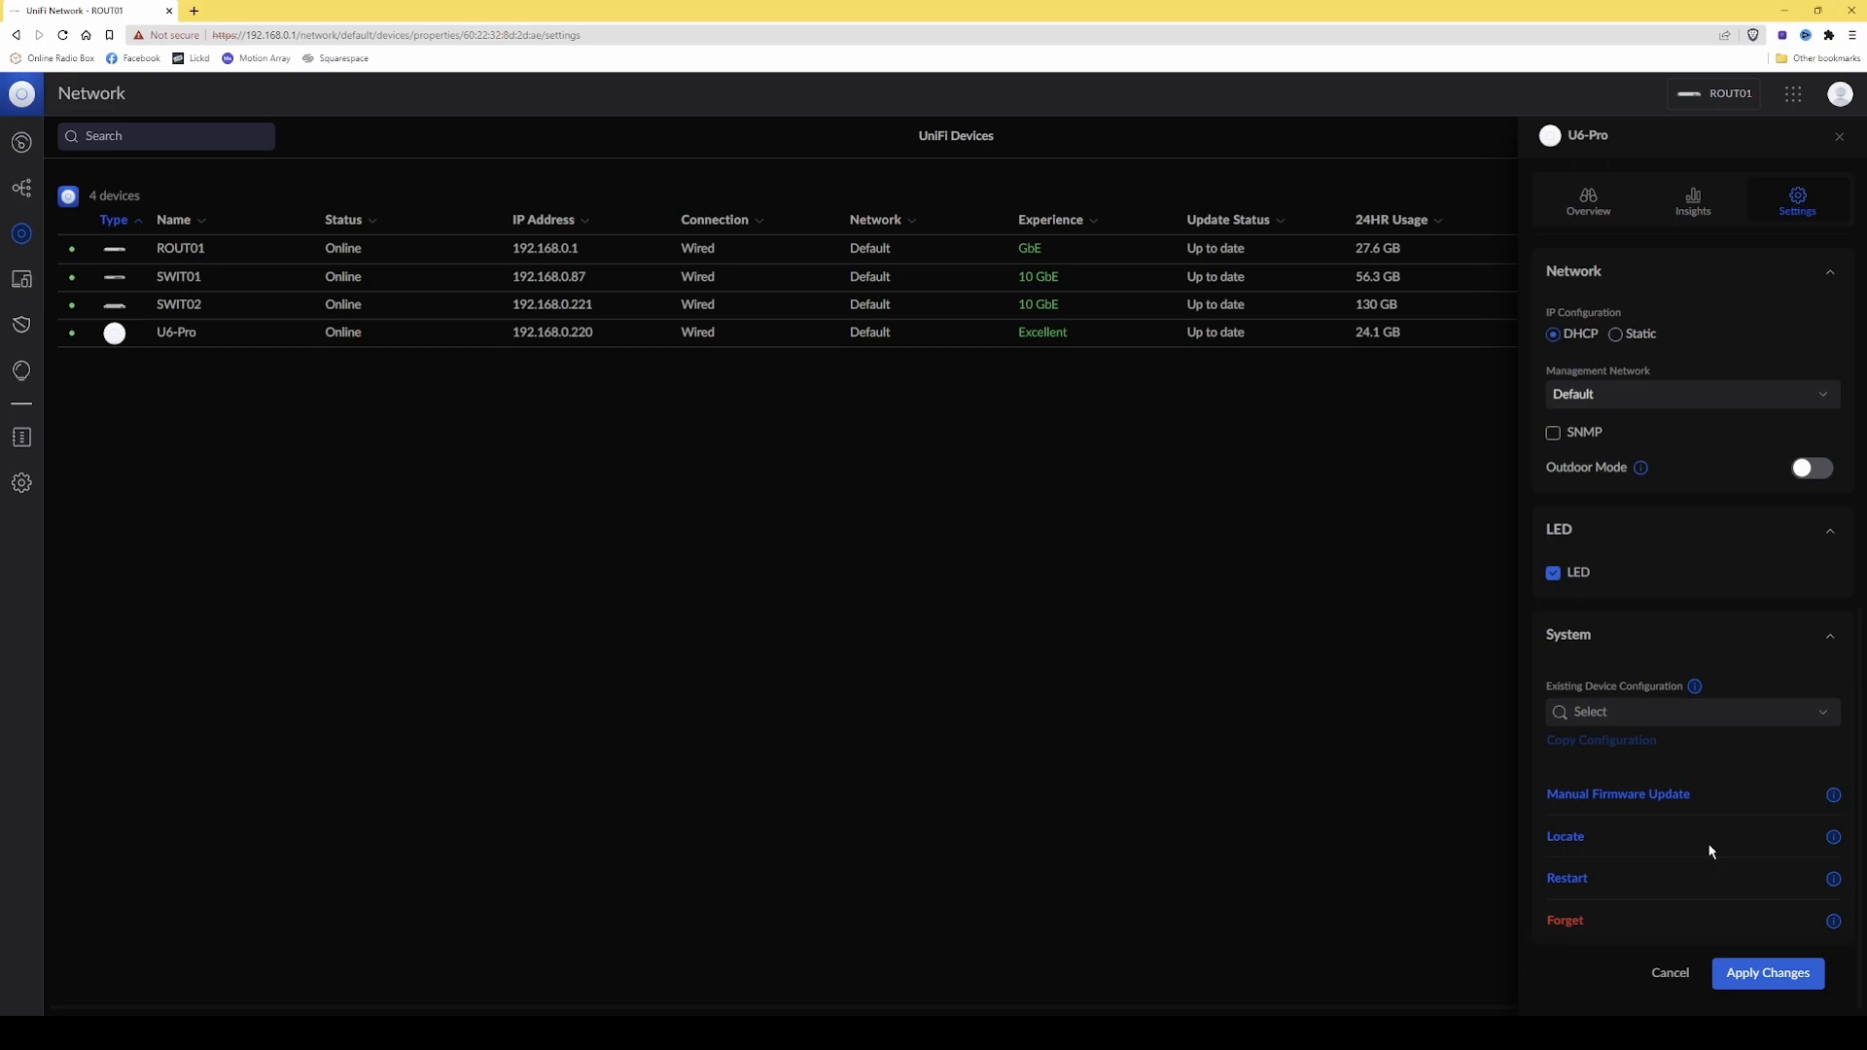
pyautogui.click(1790, 976)
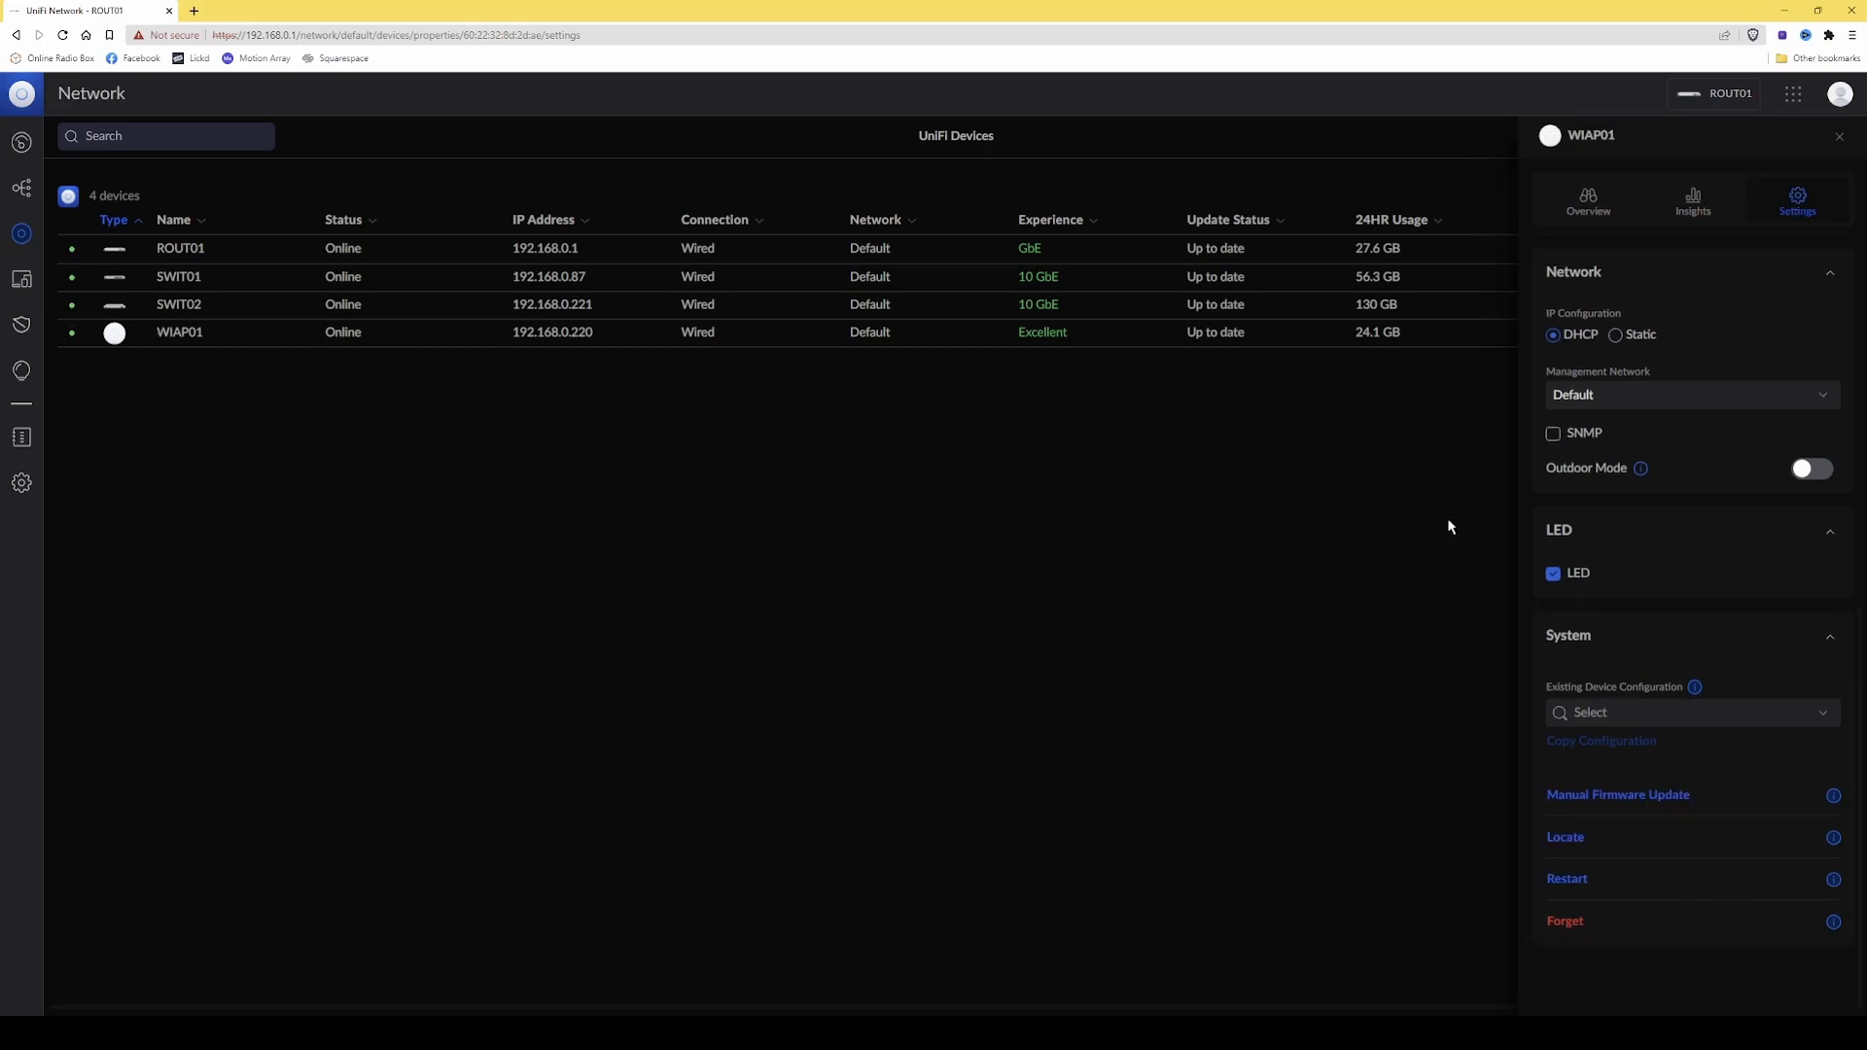
# Examine the access point's saved radio, band steering and network settings, and close its device details.
pyautogui.scroll(3, 1449, 527)
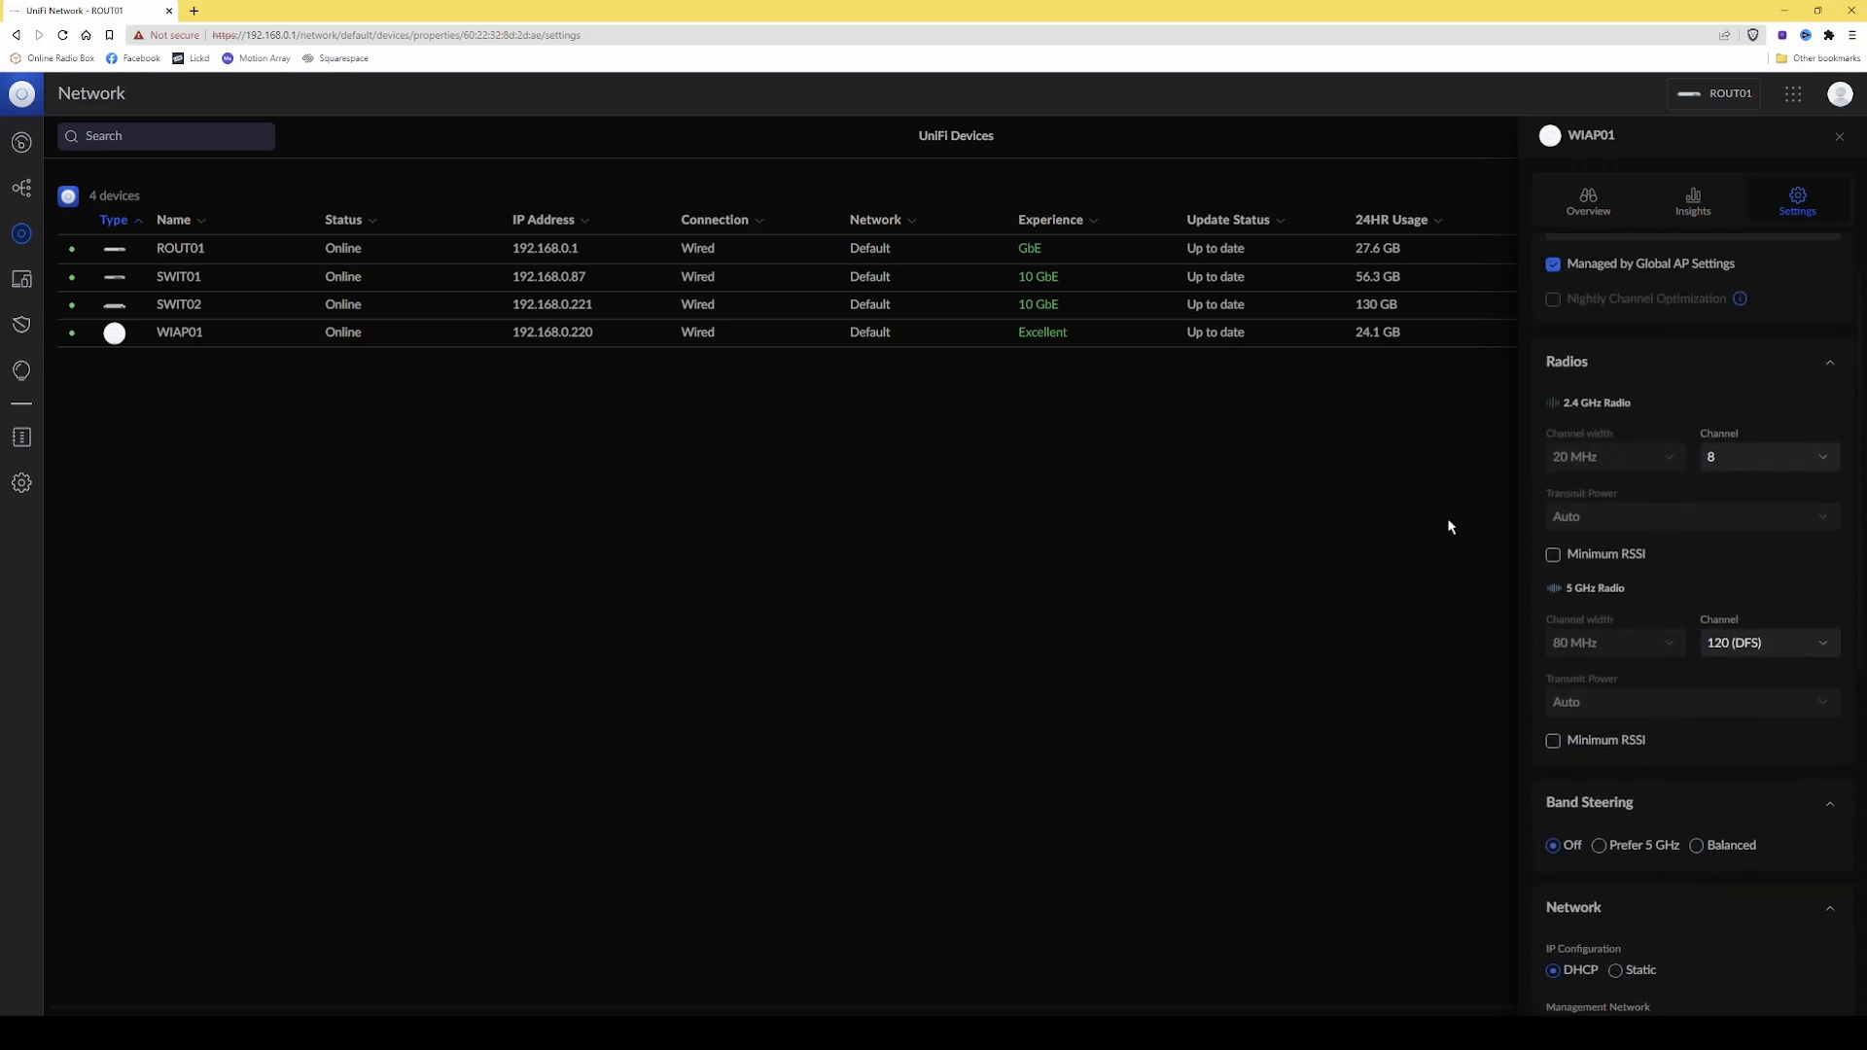
pyautogui.moveTo(1570, 511)
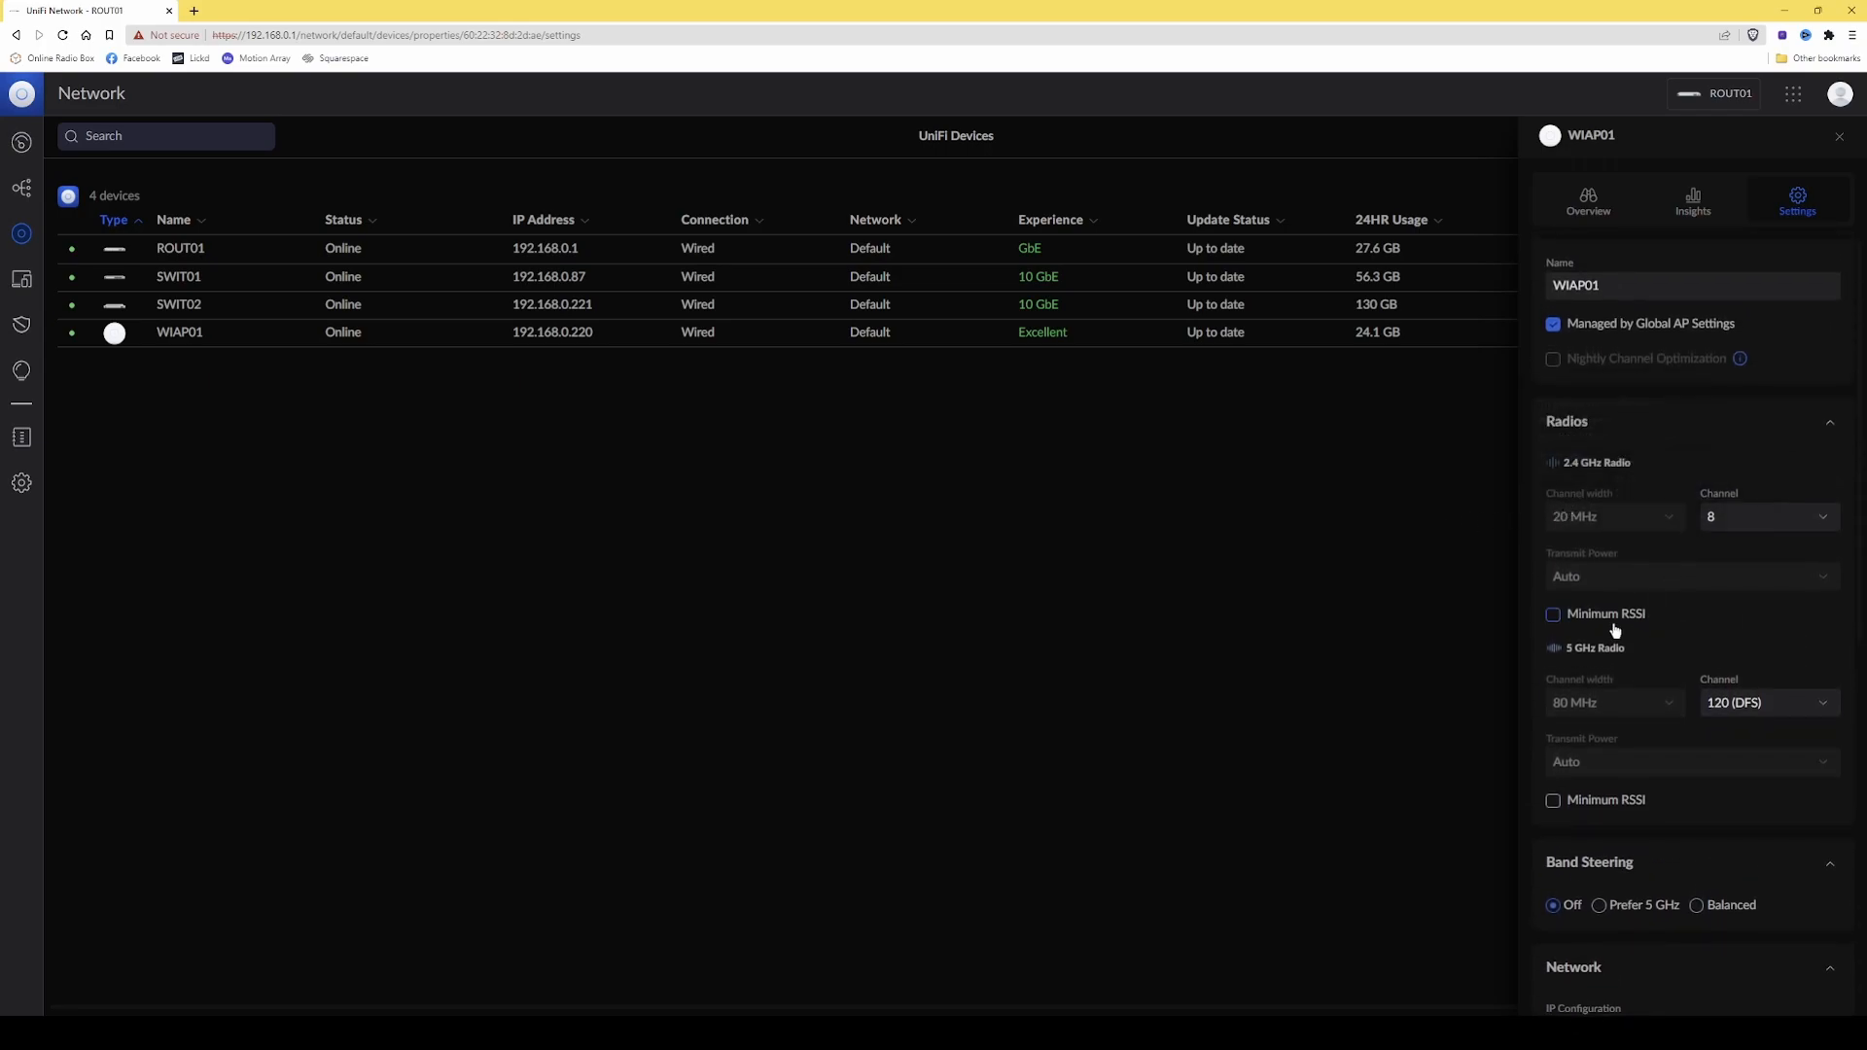
pyautogui.scroll(-3, 1585, 656)
pyautogui.moveTo(1563, 379)
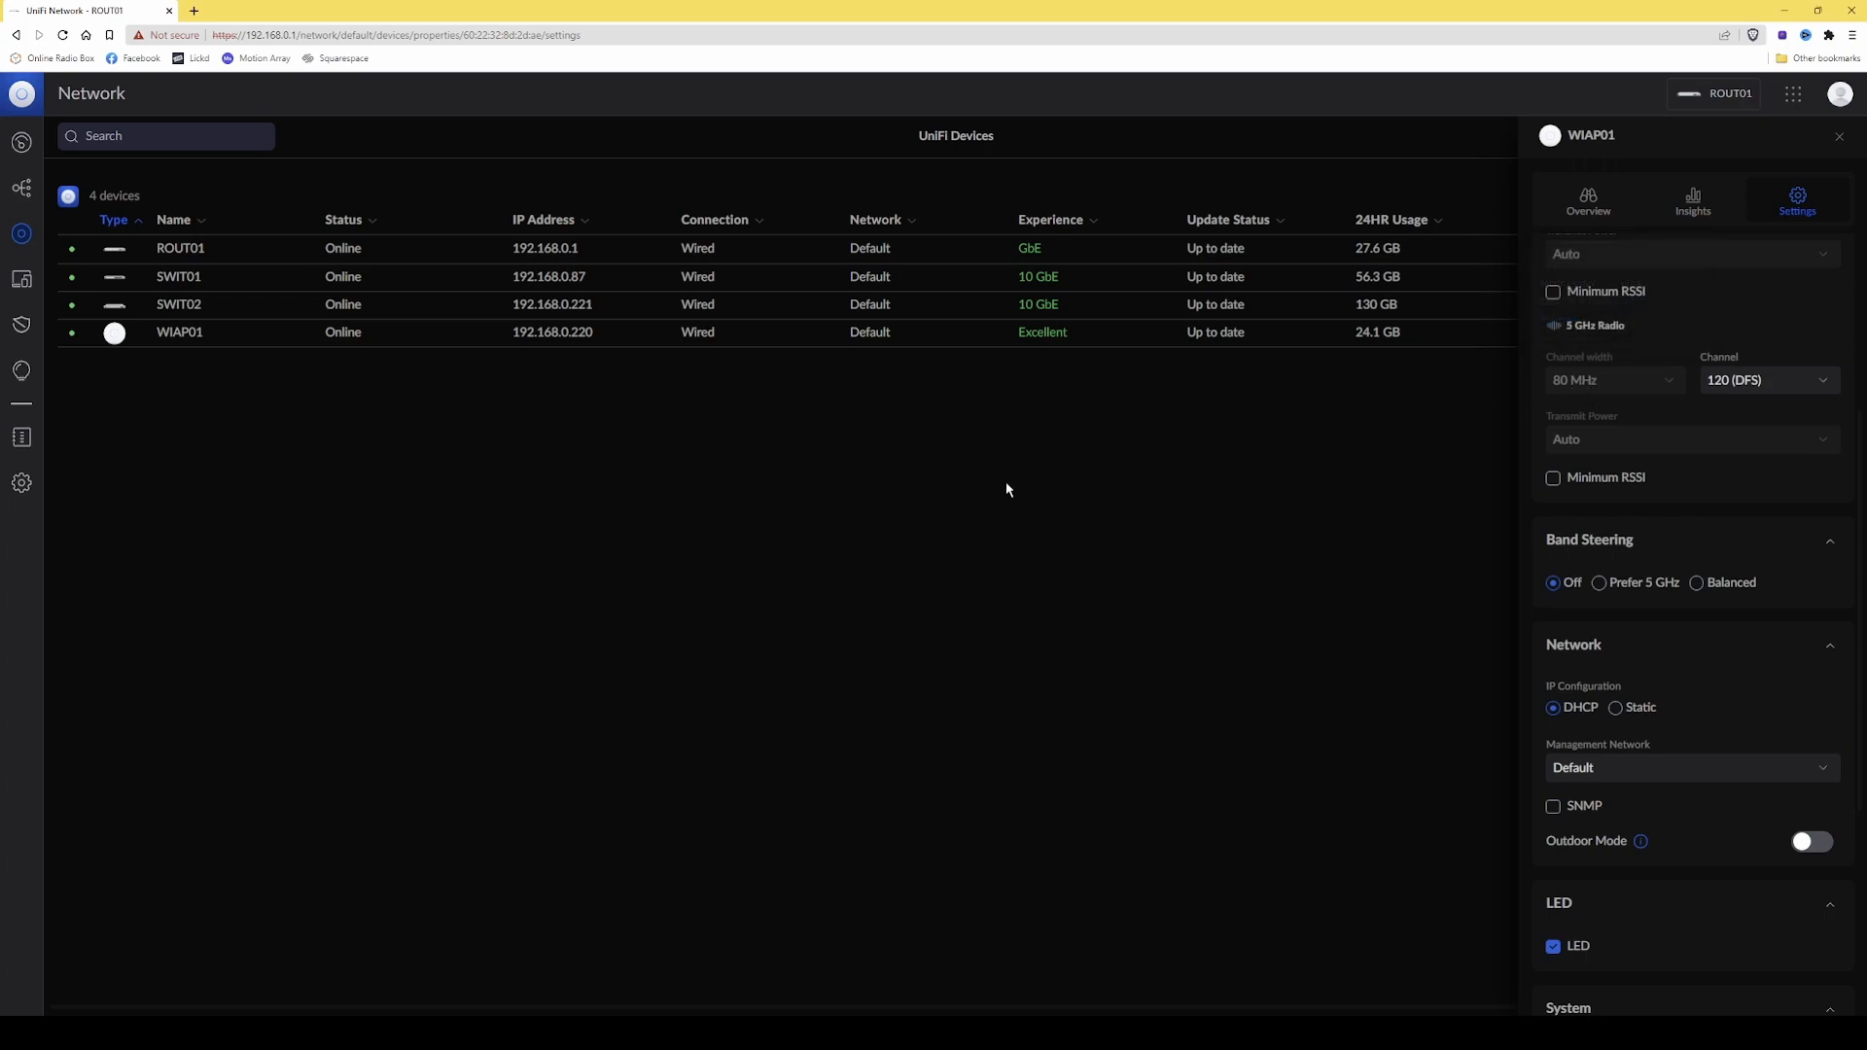
pyautogui.scroll(-3, 1391, 492)
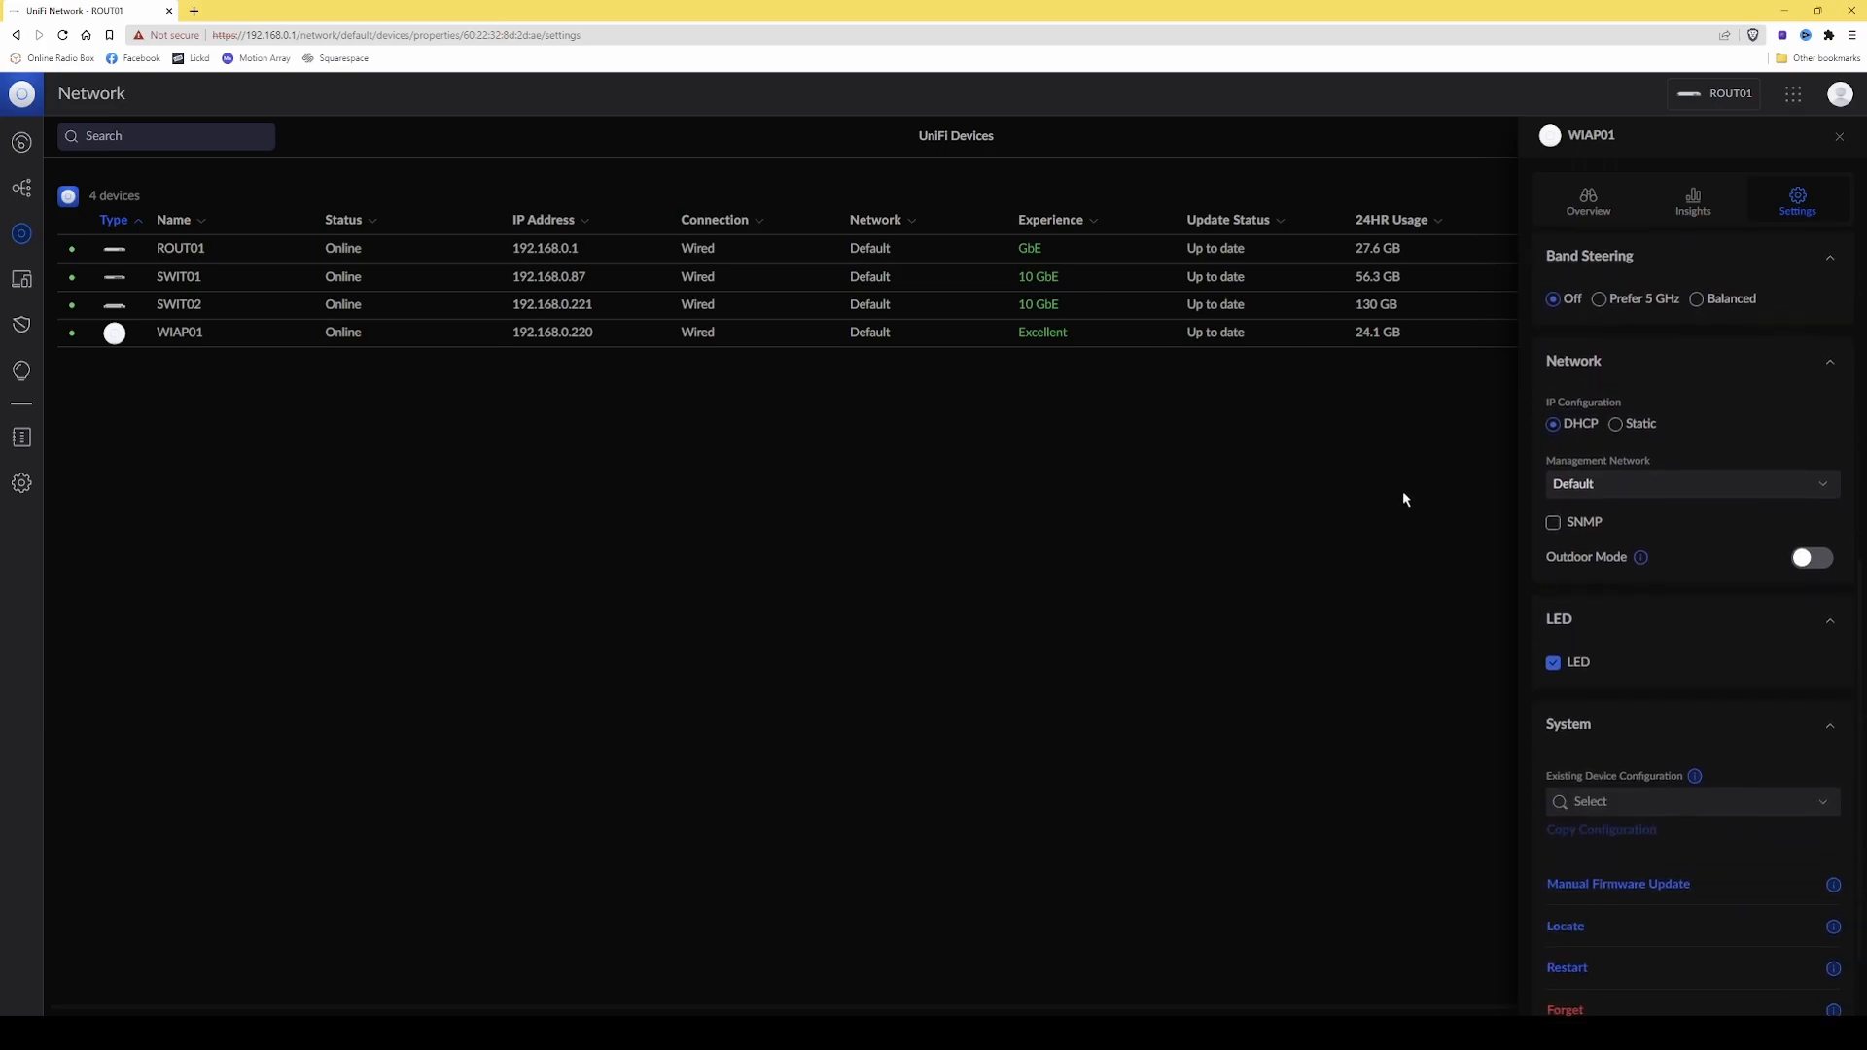
pyautogui.scroll(3, 1583, 452)
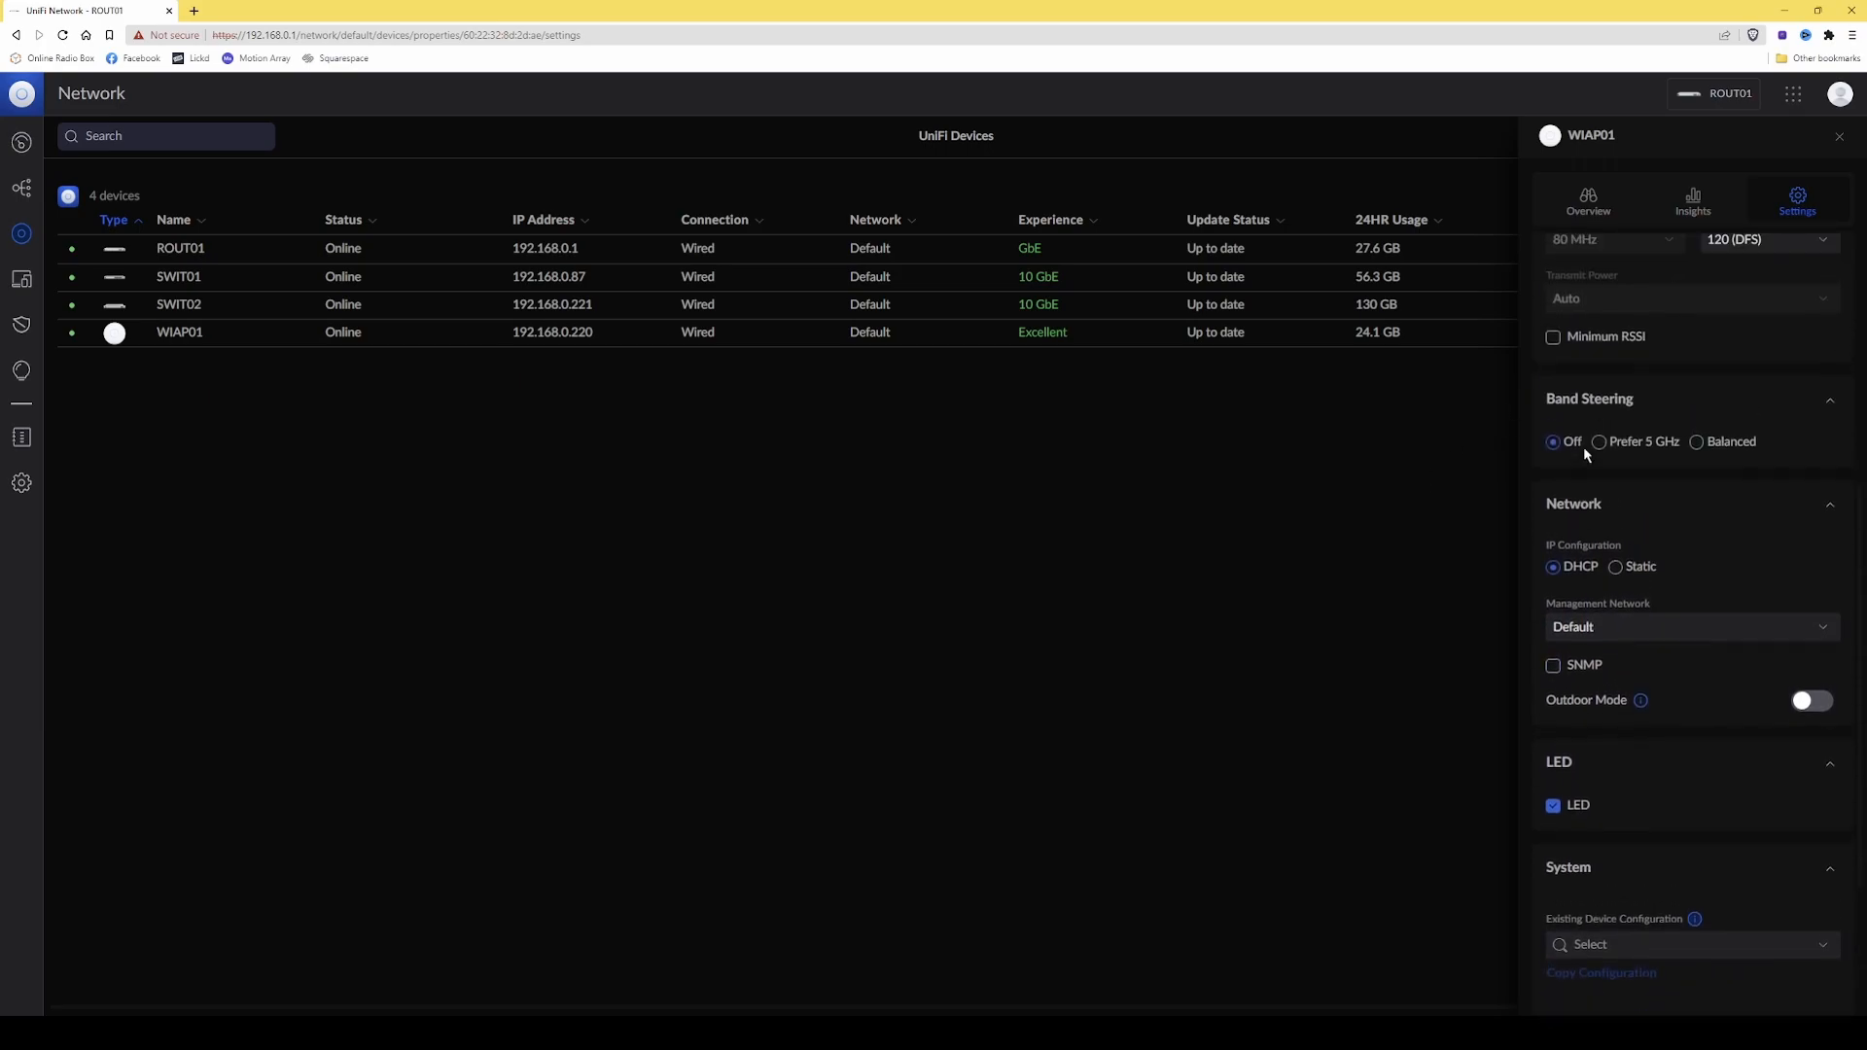
pyautogui.scroll(2, 1584, 452)
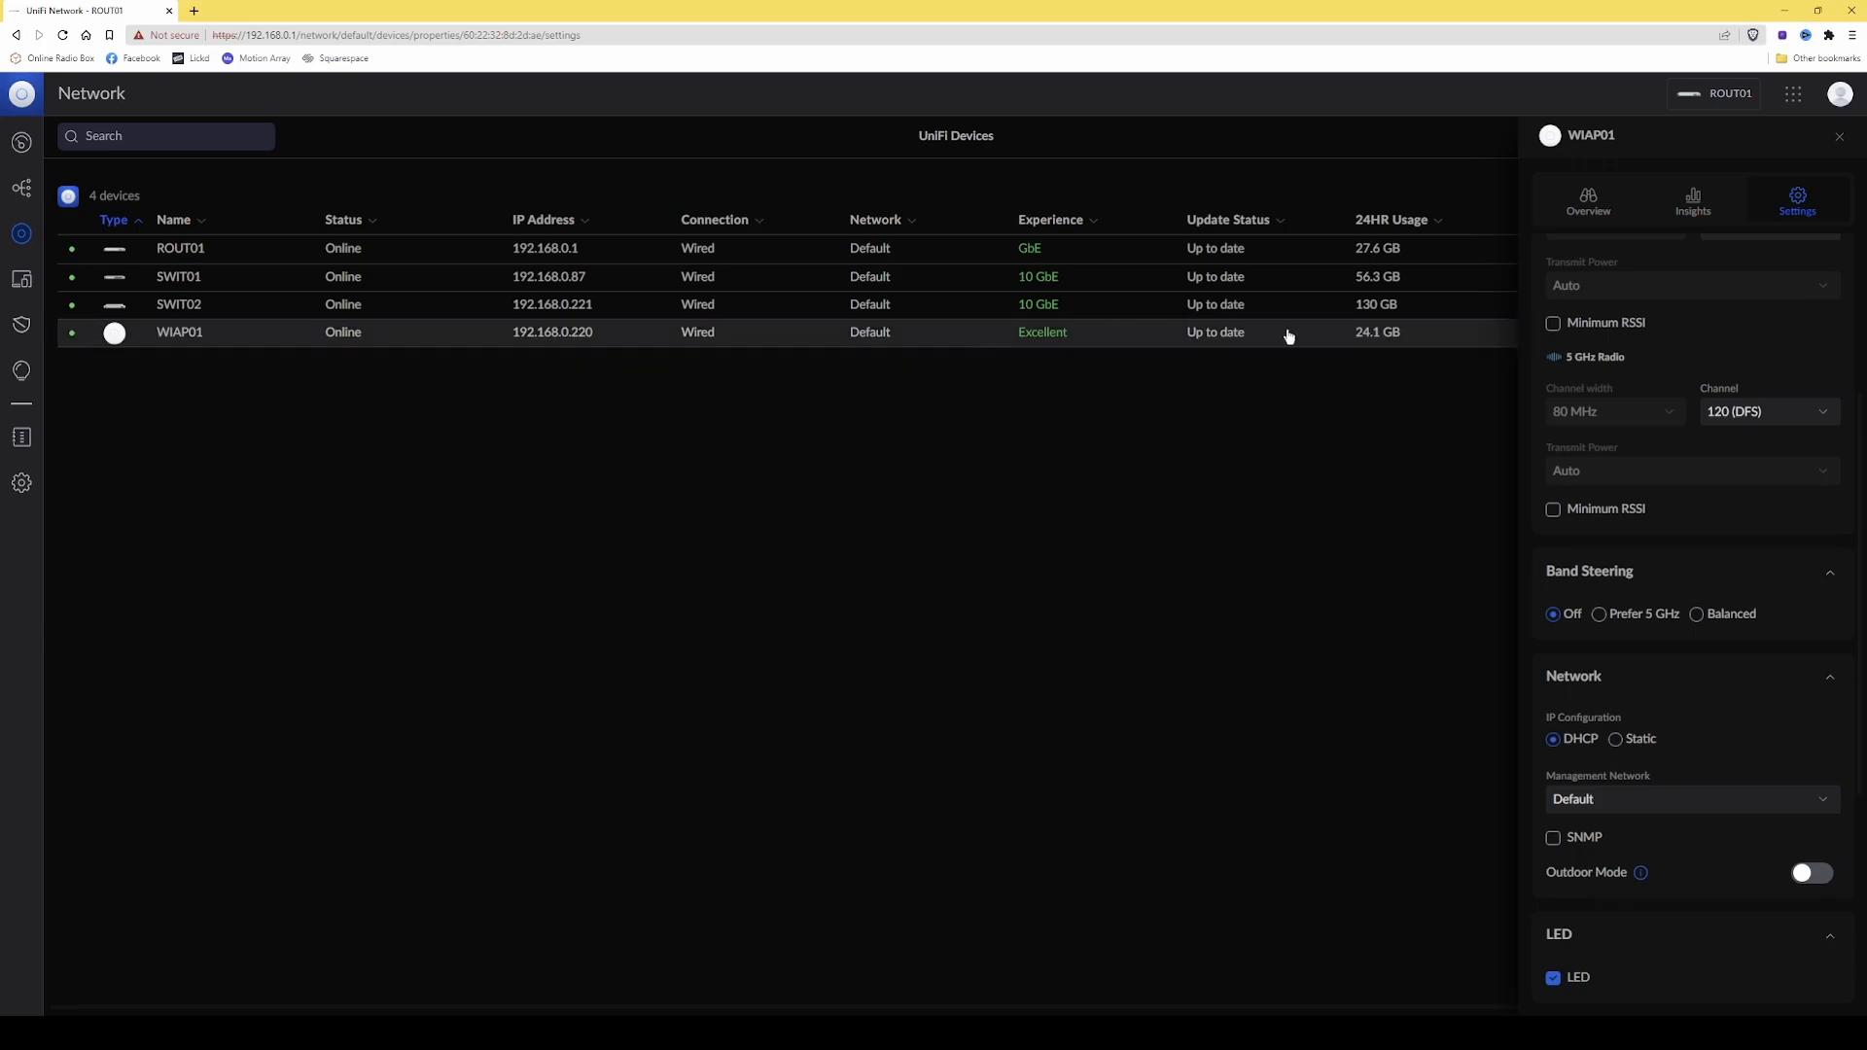
pyautogui.click(1840, 141)
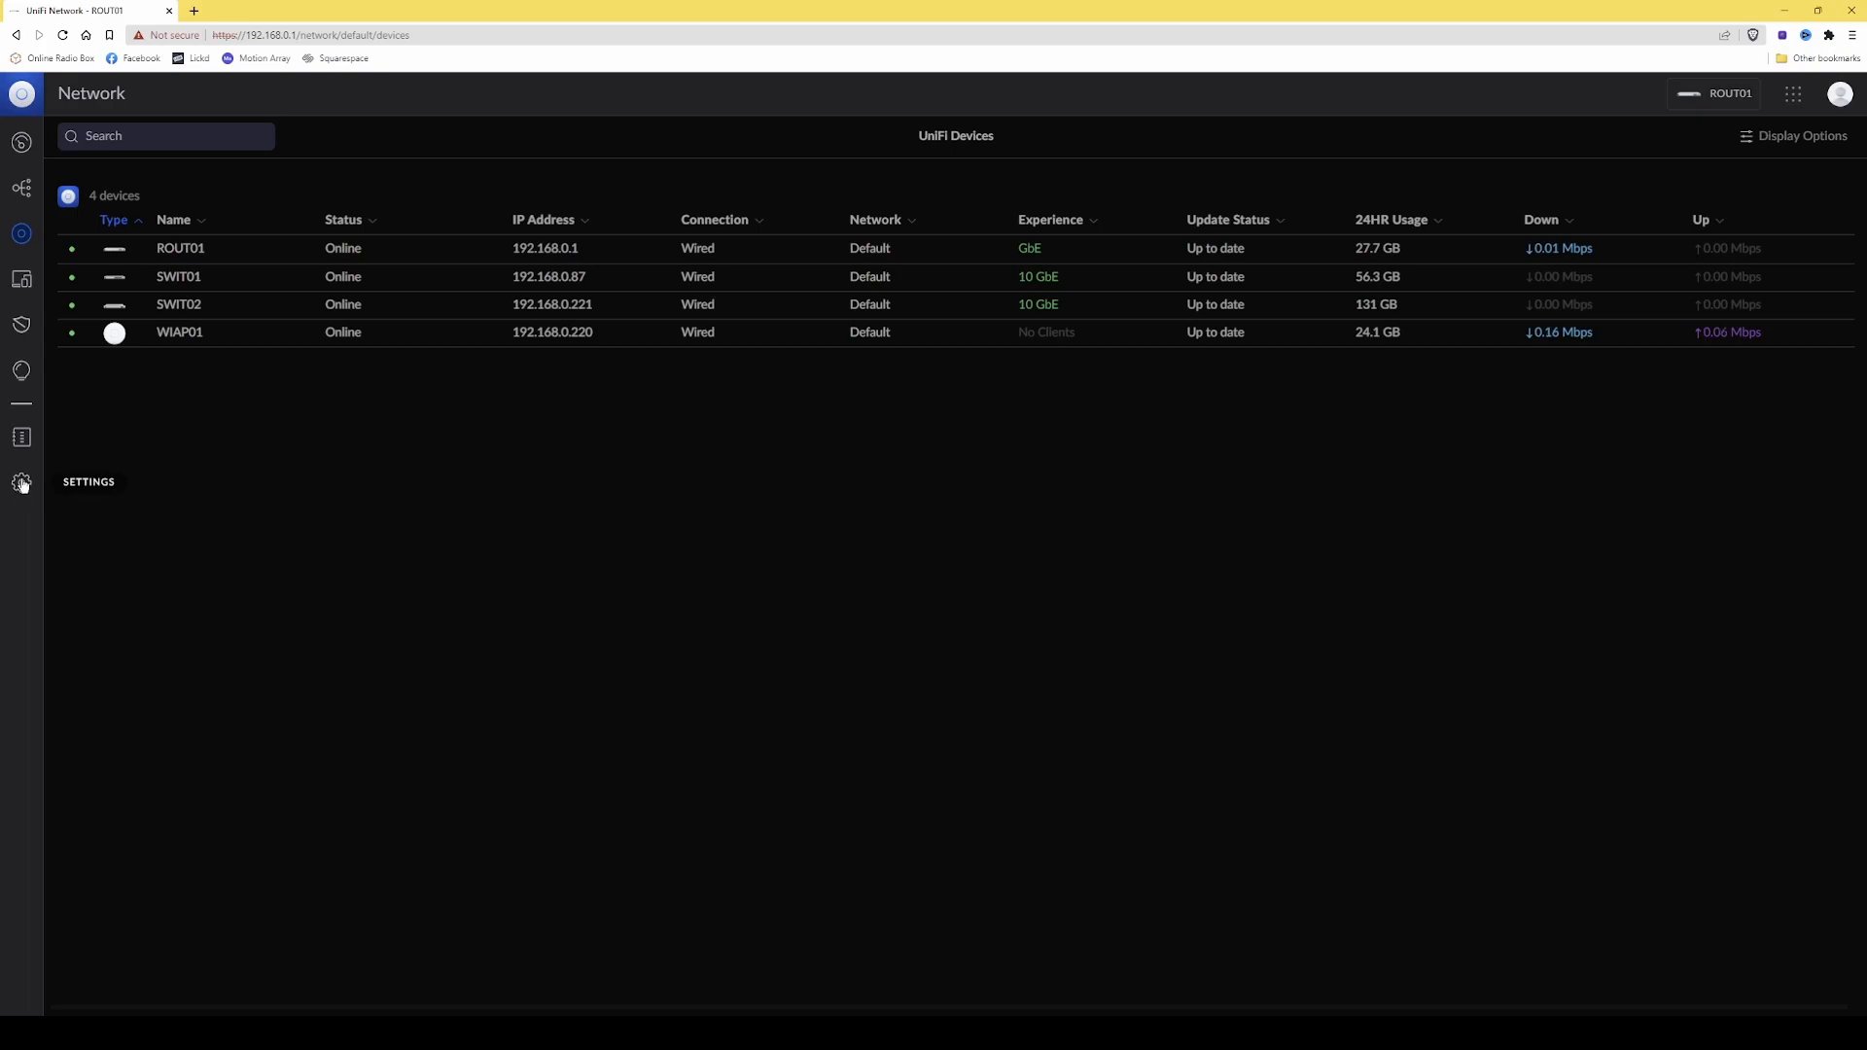
# Start a new WiFi network in the settings, name it 10GT-2 and enter its WiFi password.
pyautogui.click(23, 487)
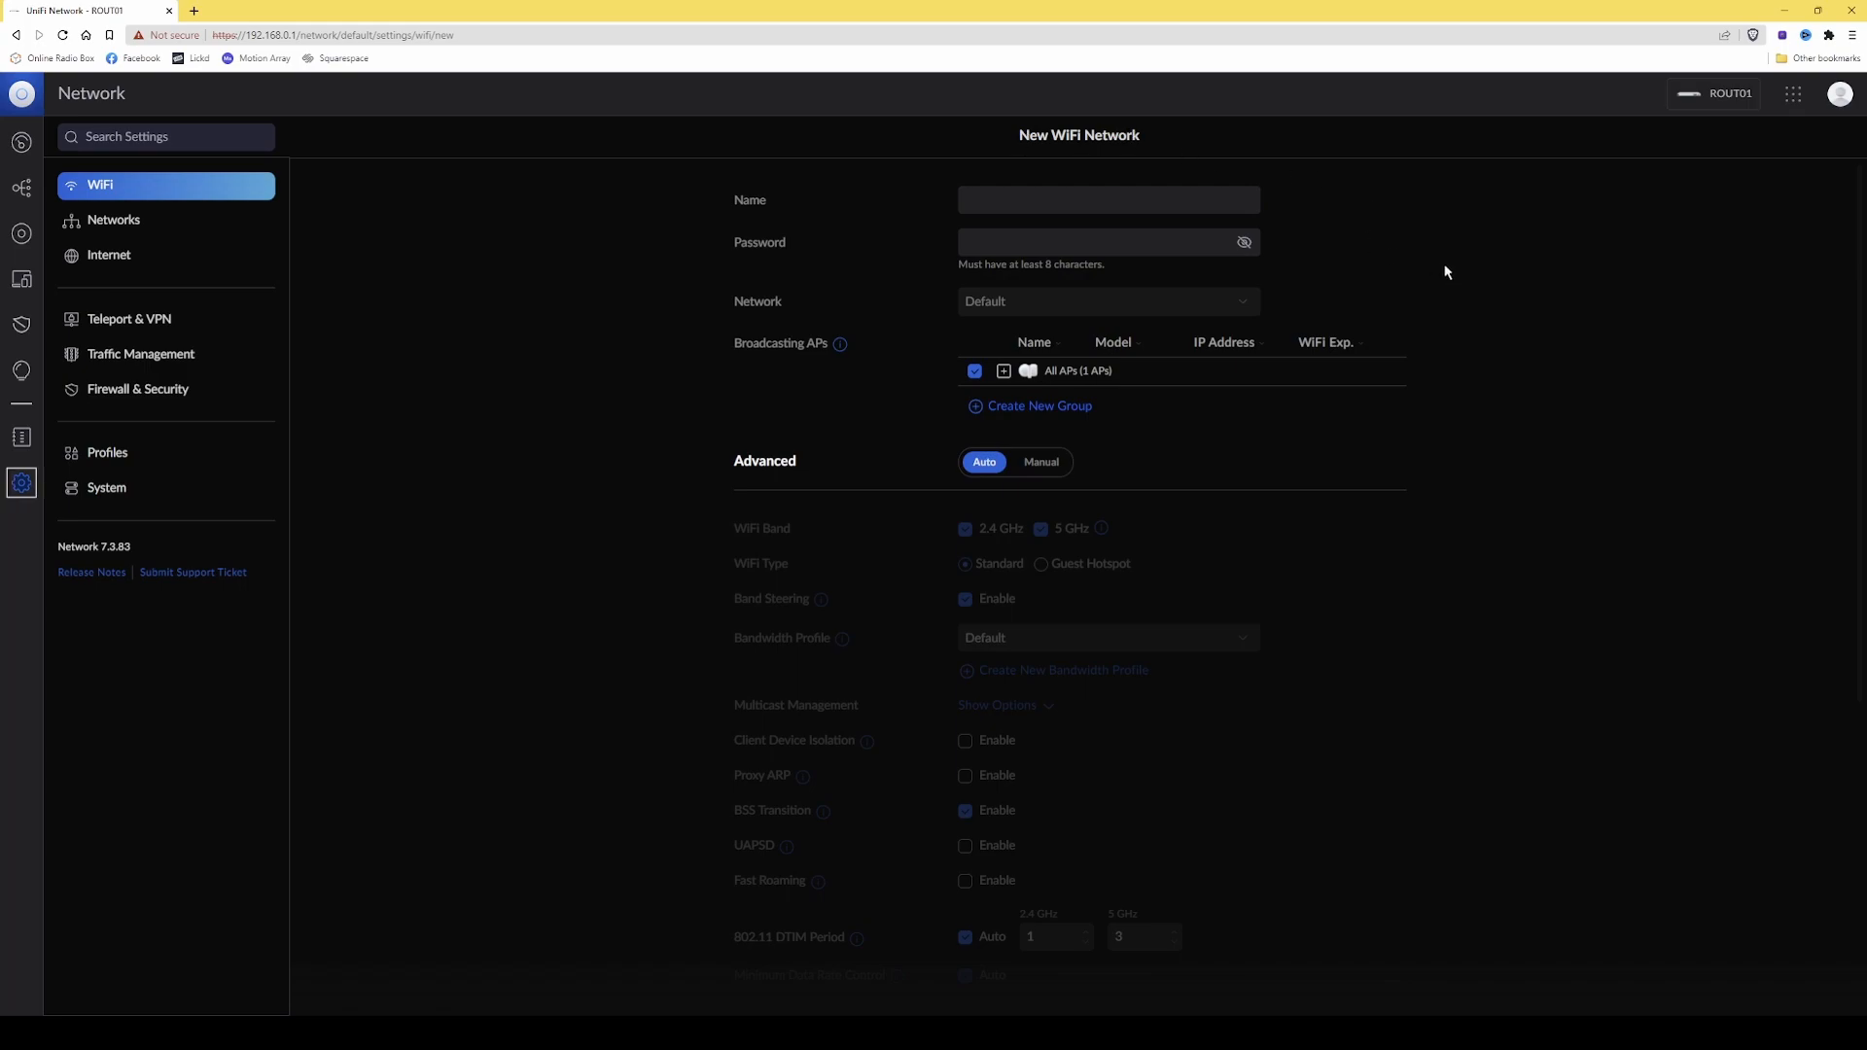
pyautogui.click(1169, 199)
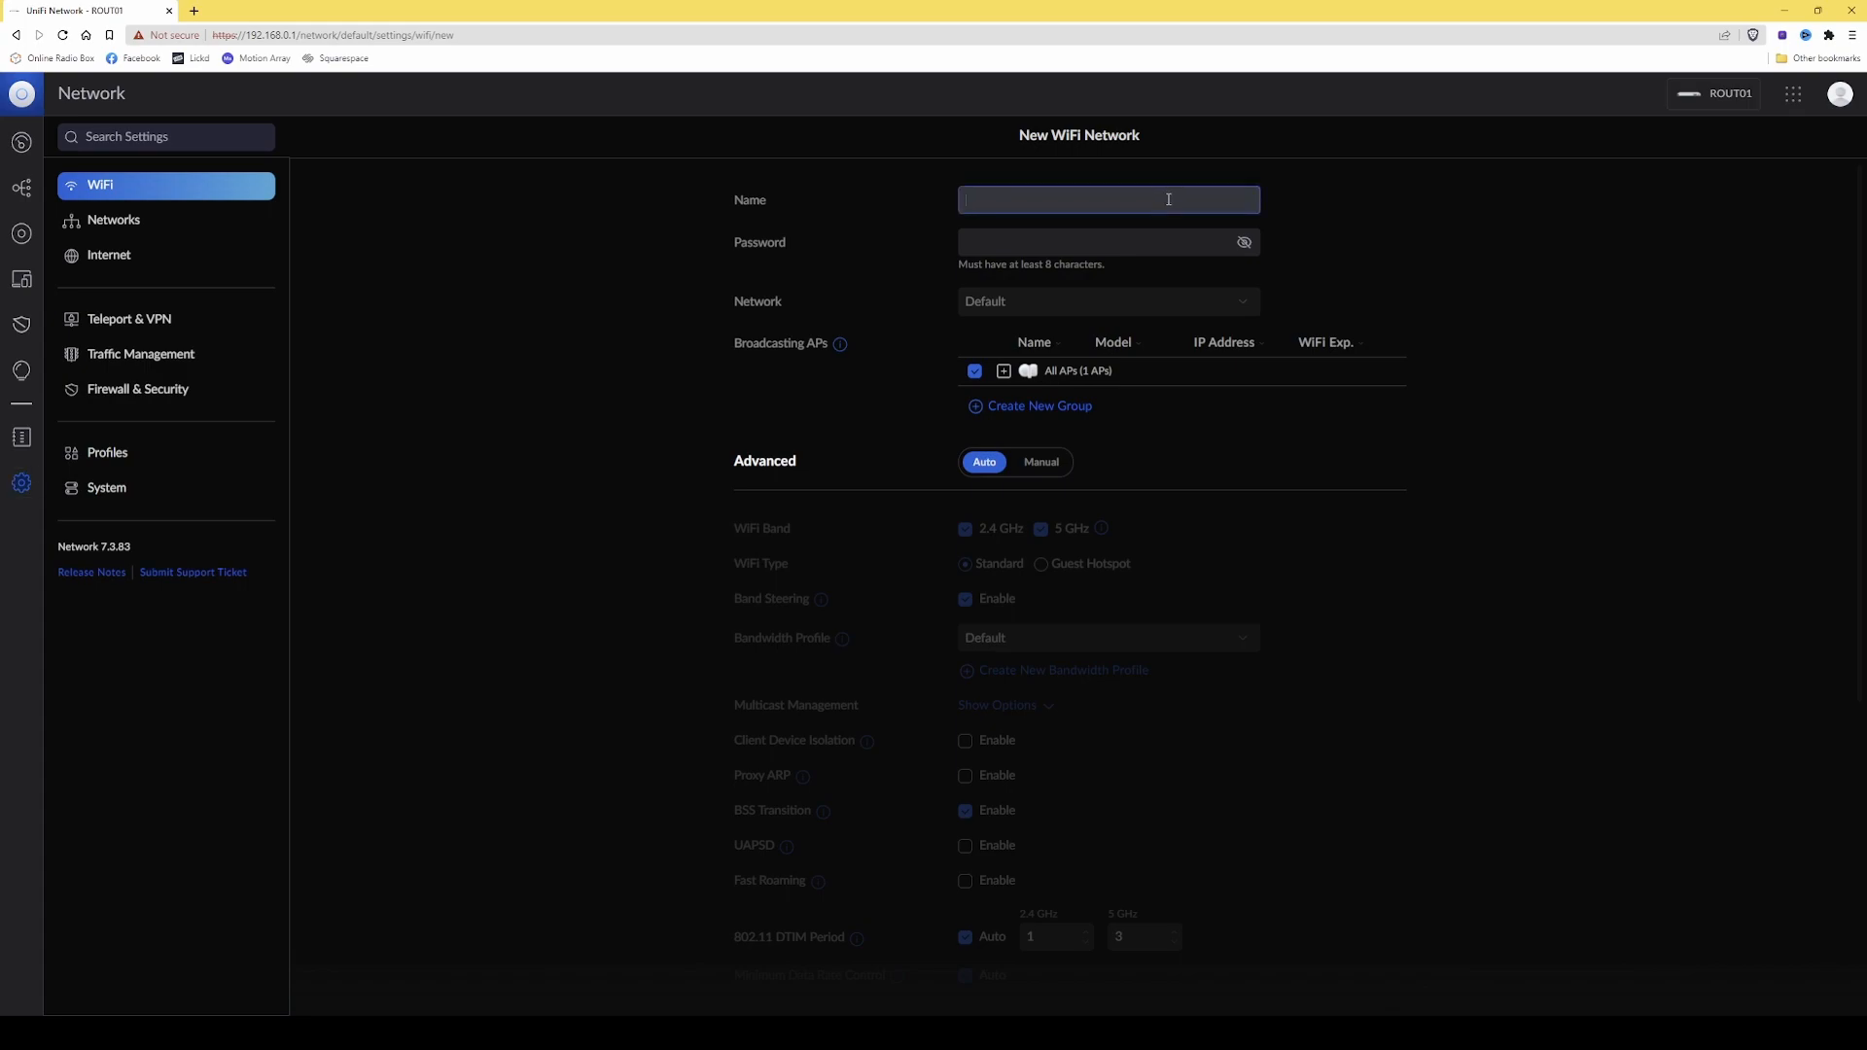
pyautogui.write('10GT-2')
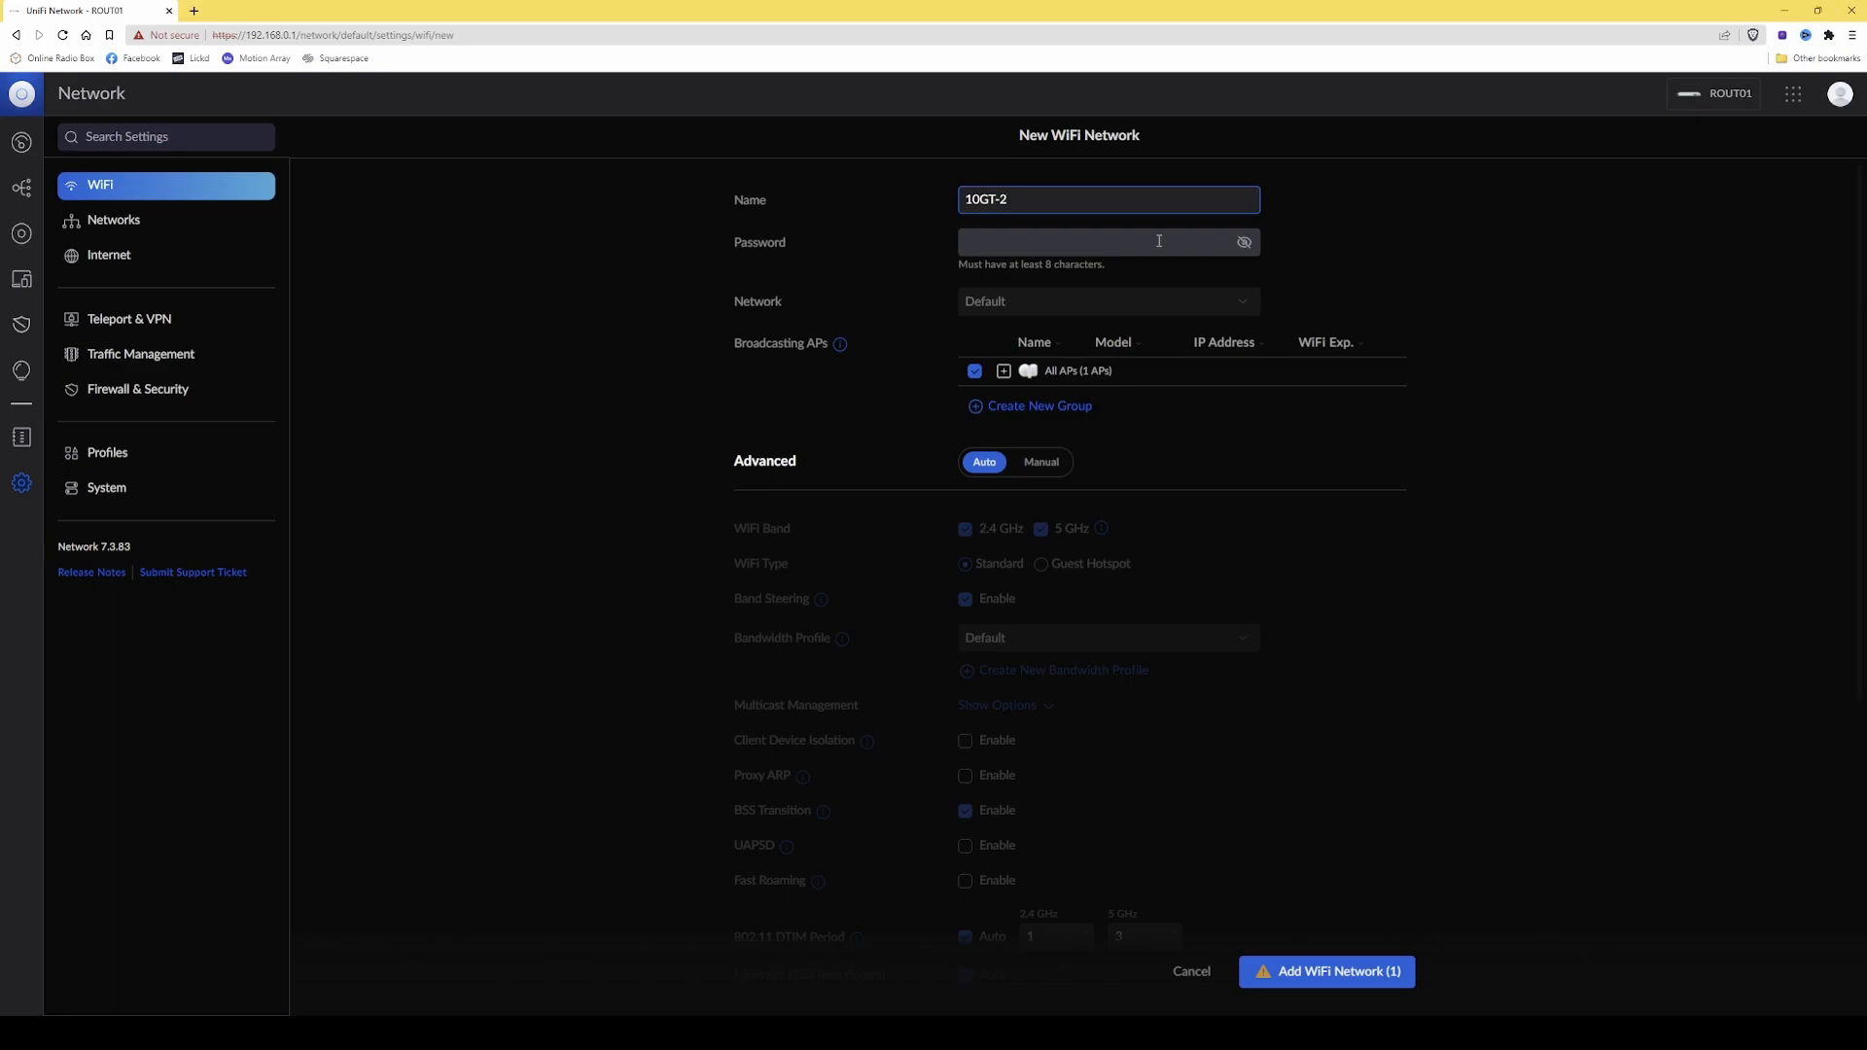
pyautogui.click(1157, 242)
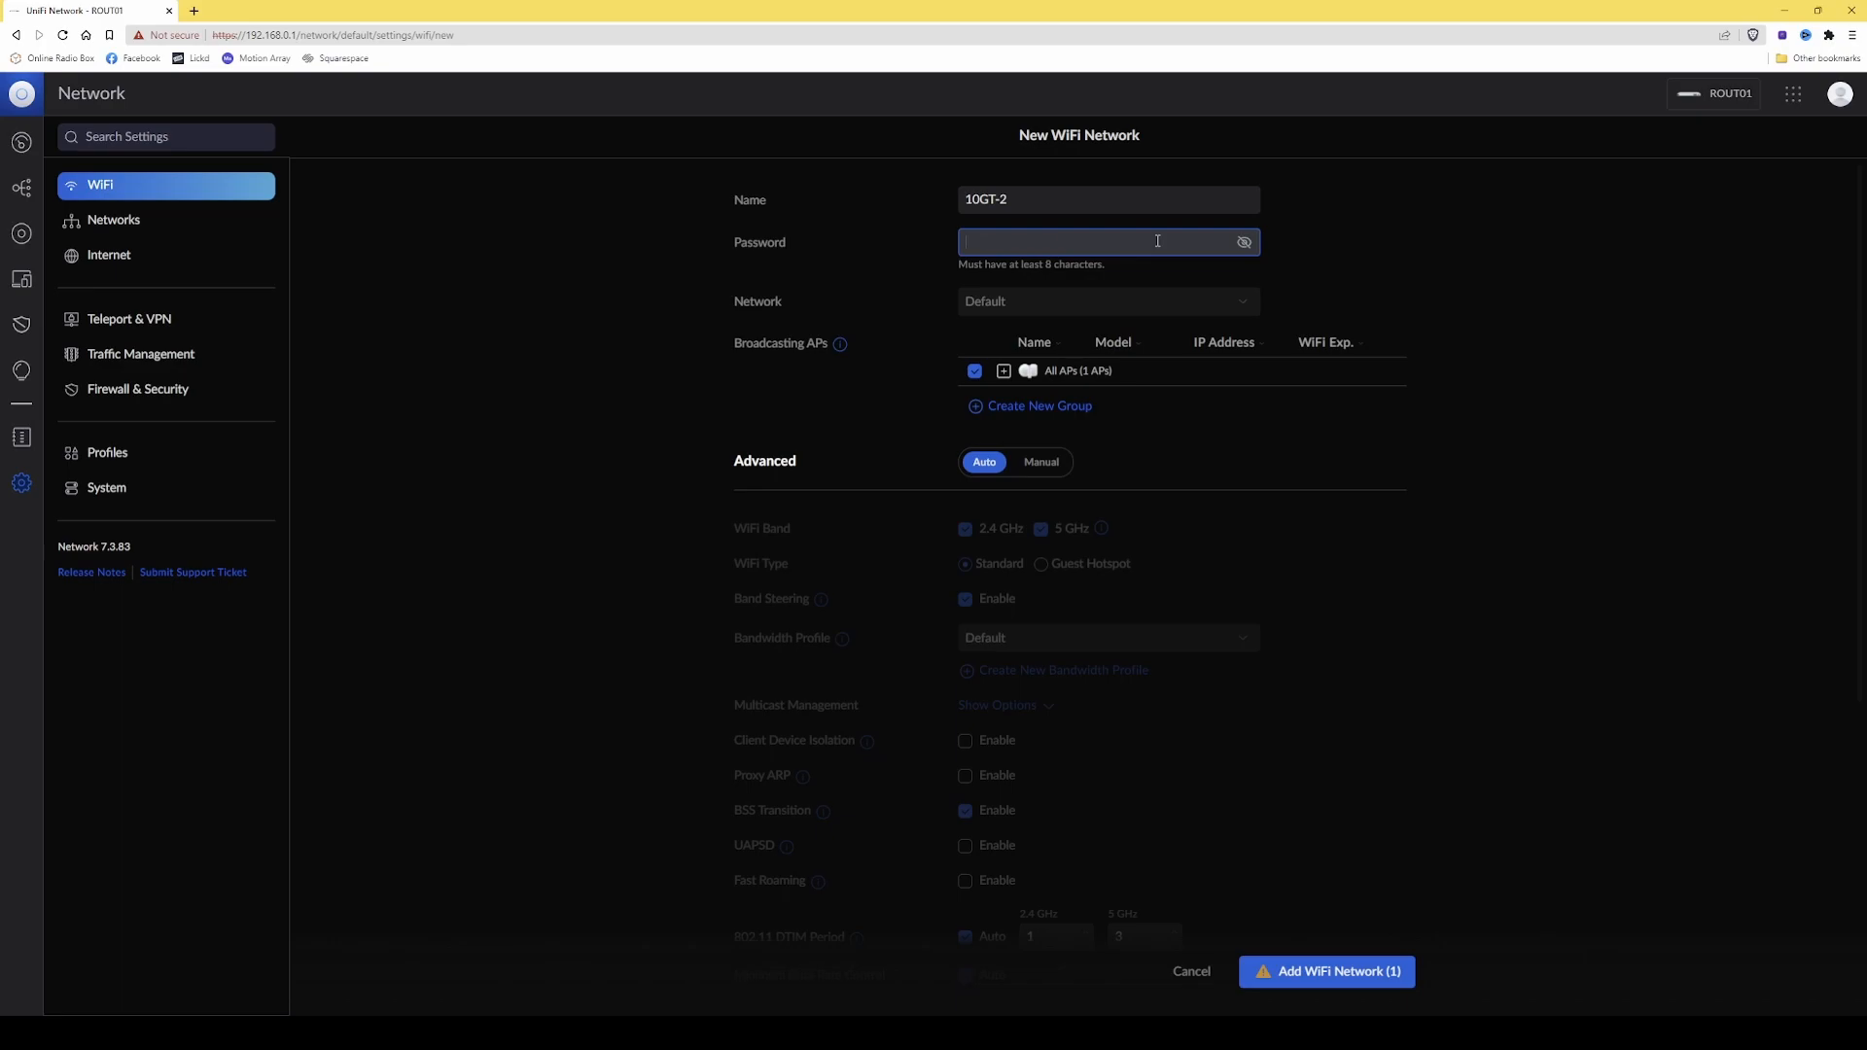
pyautogui.hotkey('ctrl', 'v')
pyautogui.click(1062, 307)
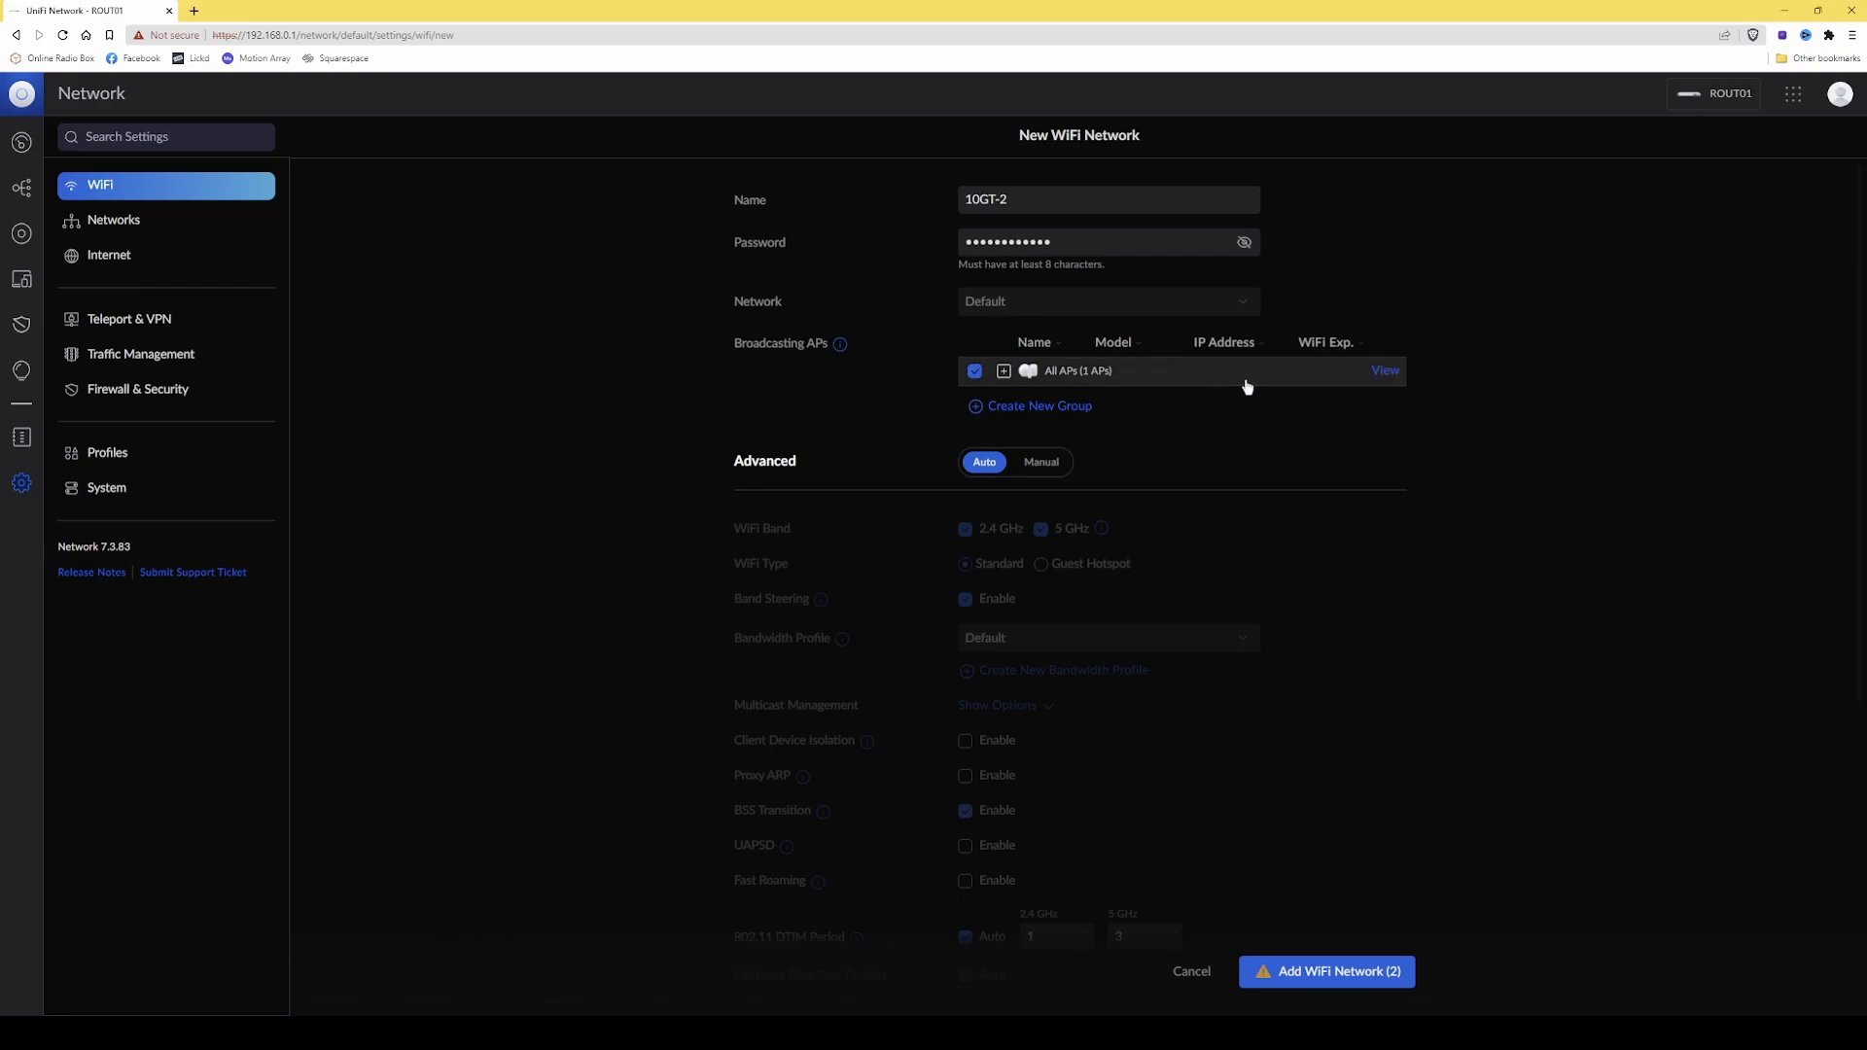
# Switch the new WiFi network's advanced configuration to Manual and disable its 5 GHz band, keeping only 2.4 GHz.
pyautogui.scroll(-1, 1245, 379)
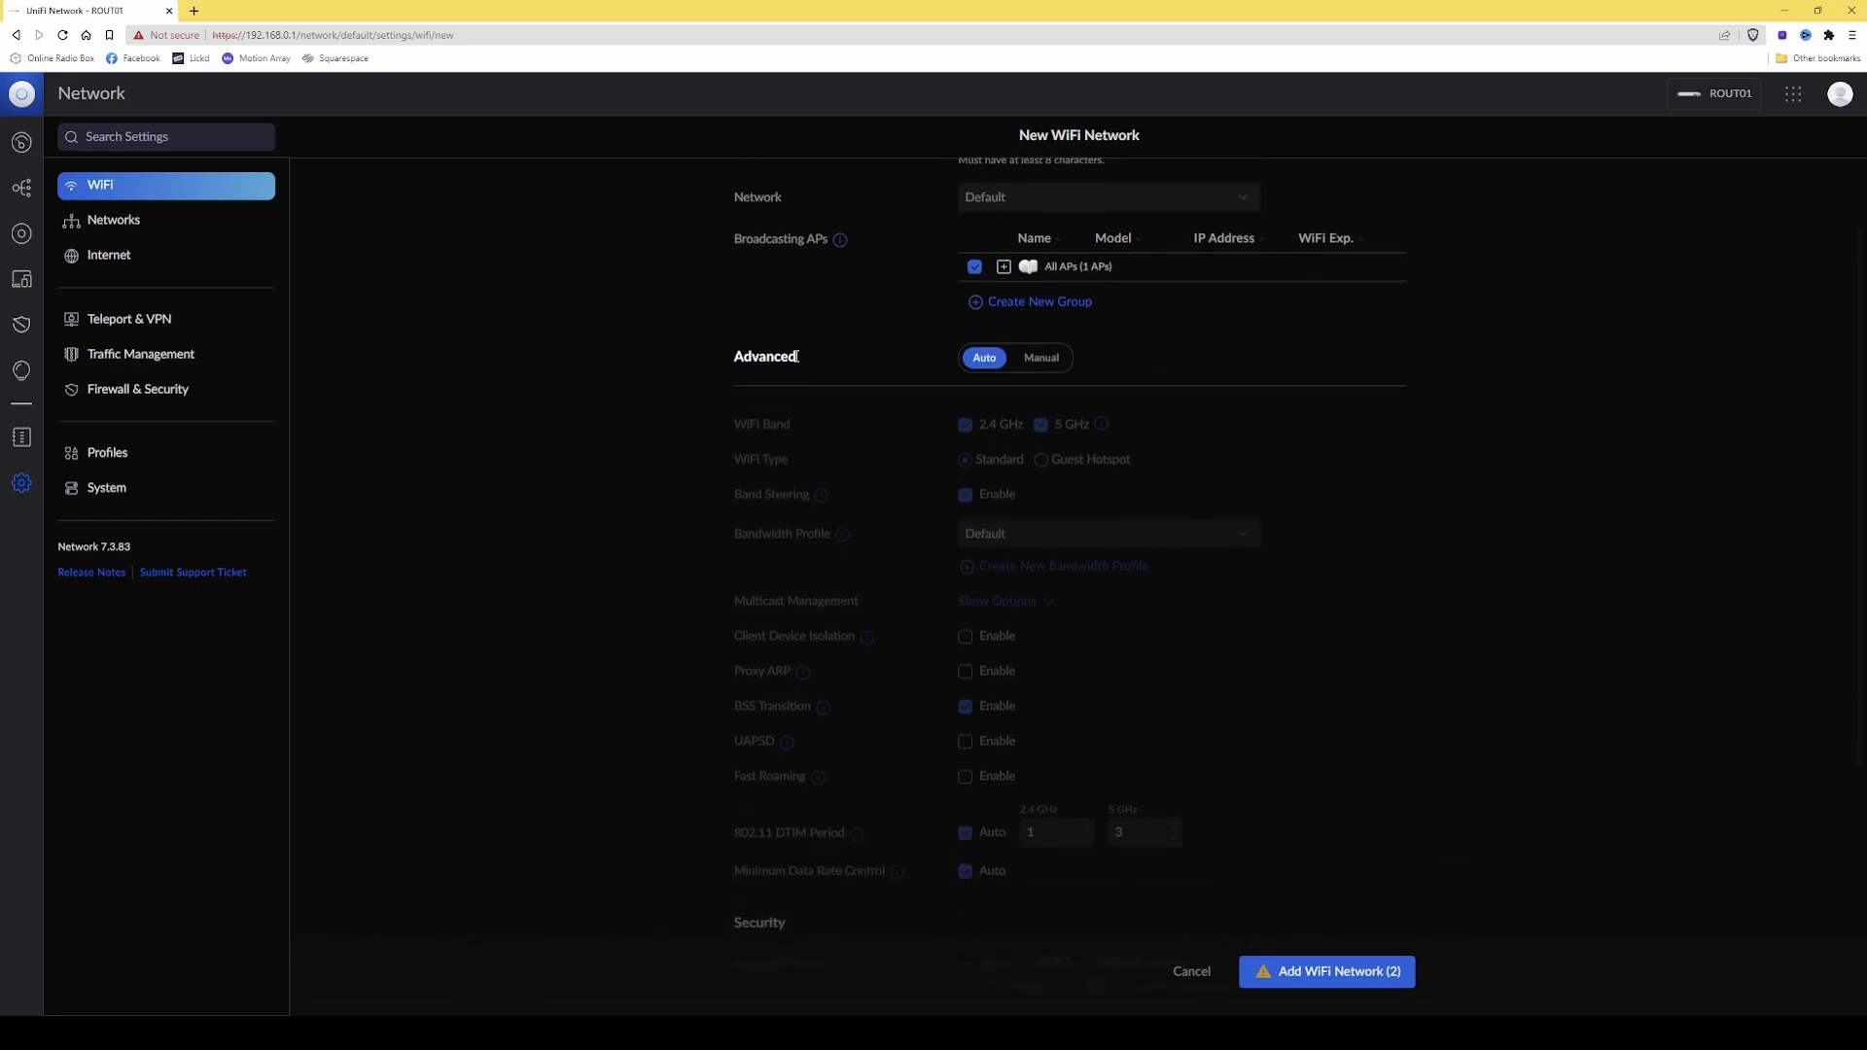
pyautogui.click(1043, 359)
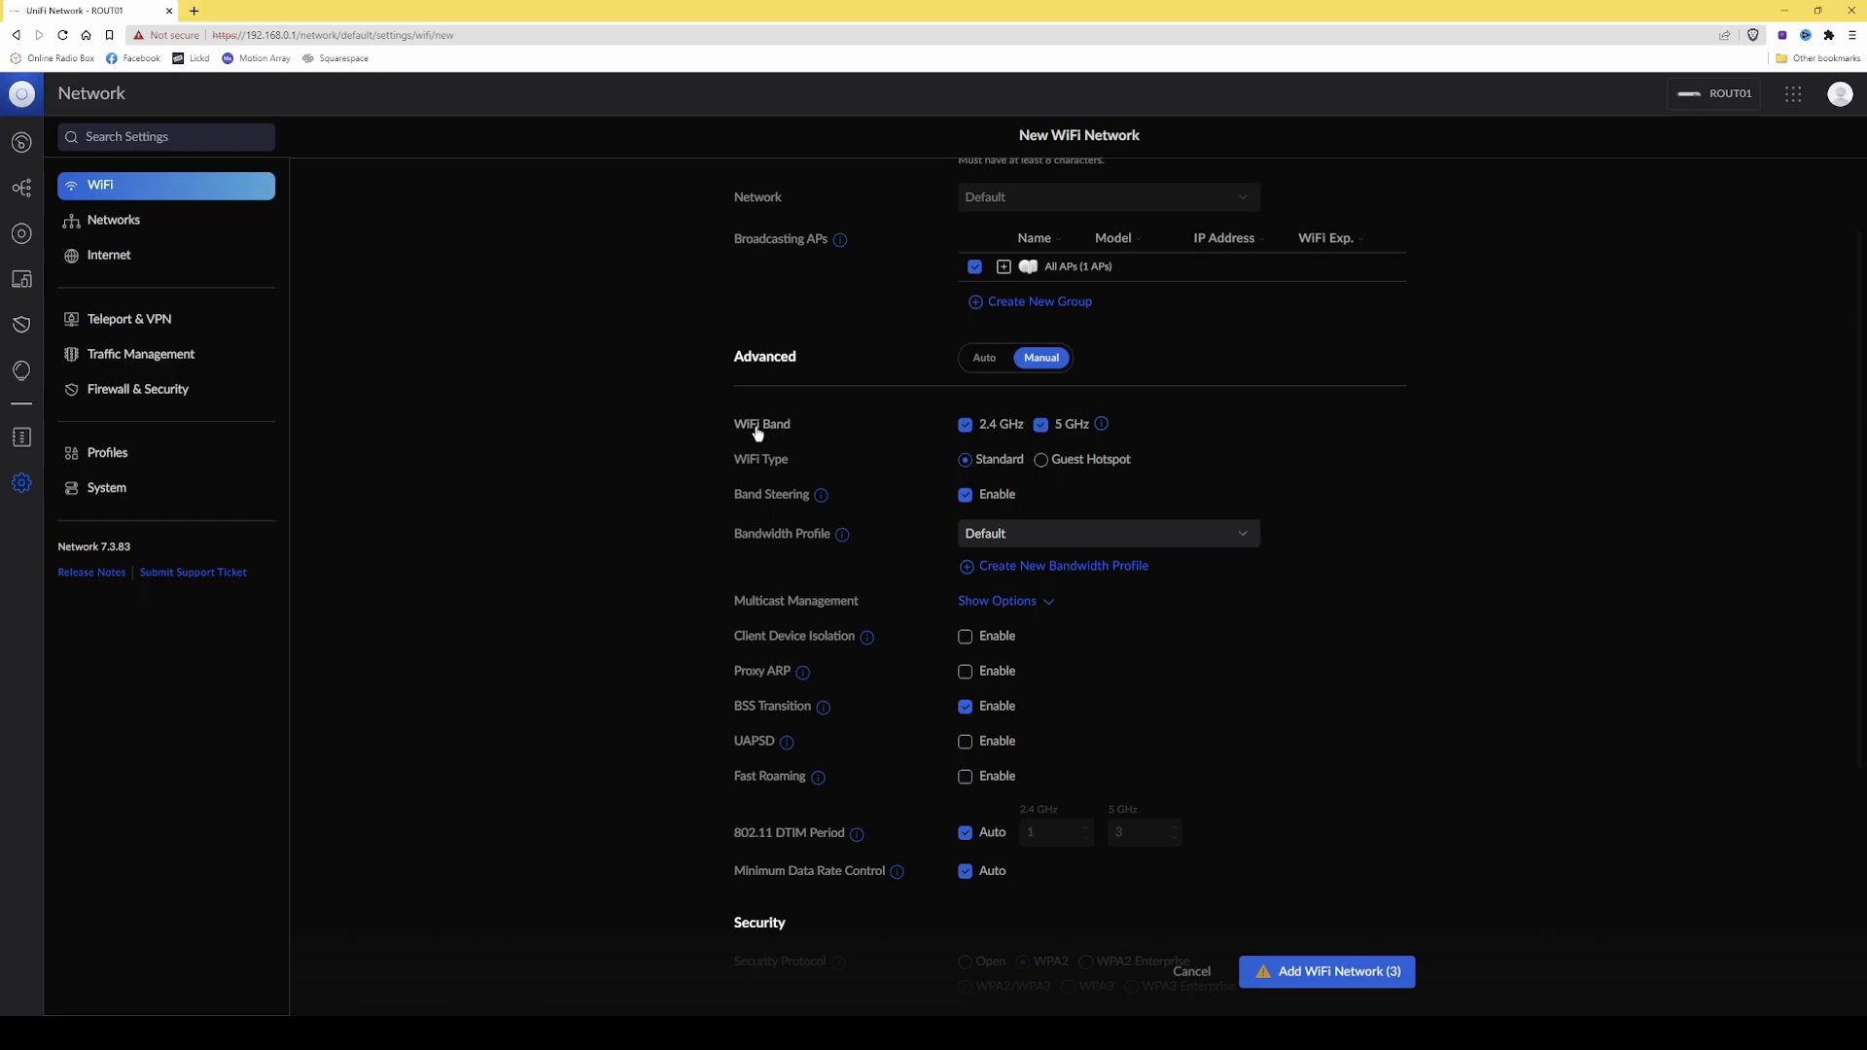
pyautogui.click(1042, 426)
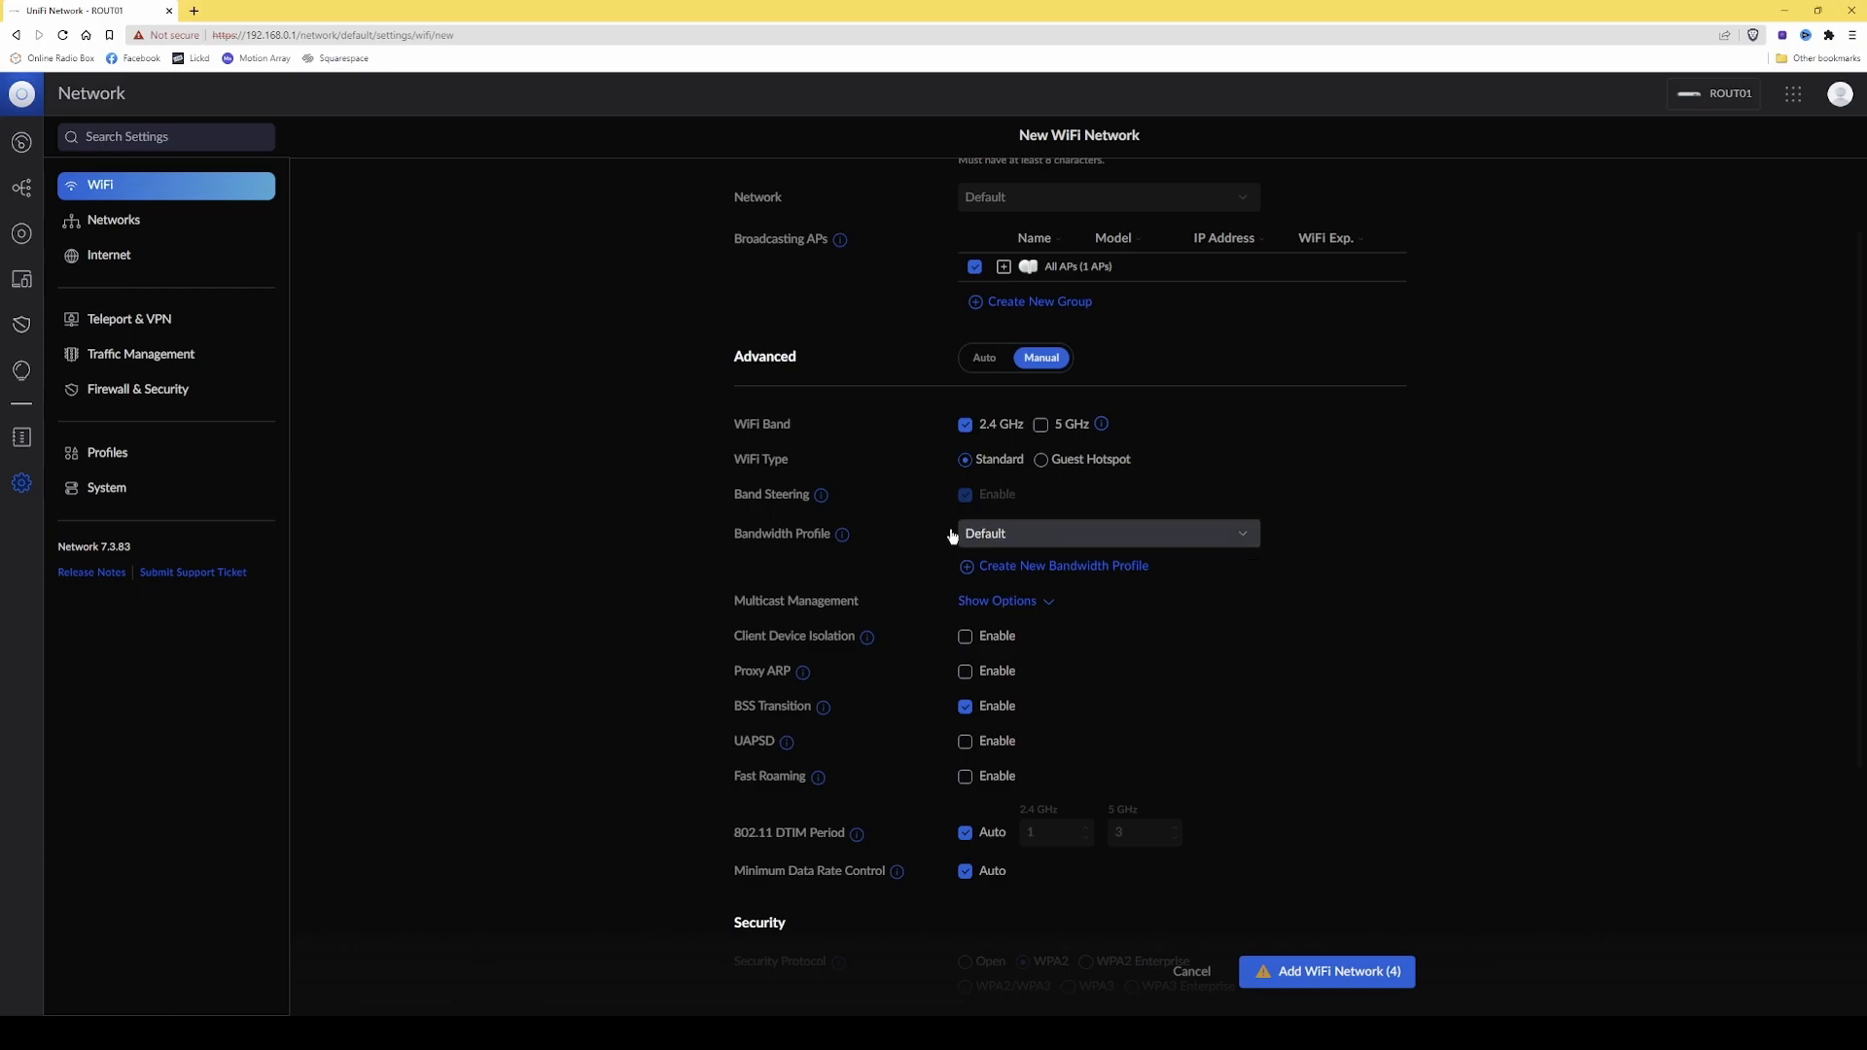
# Review the remaining advanced, security and device filtering options of the 2.4 GHz network and add it.
pyautogui.scroll(-2, 897, 550)
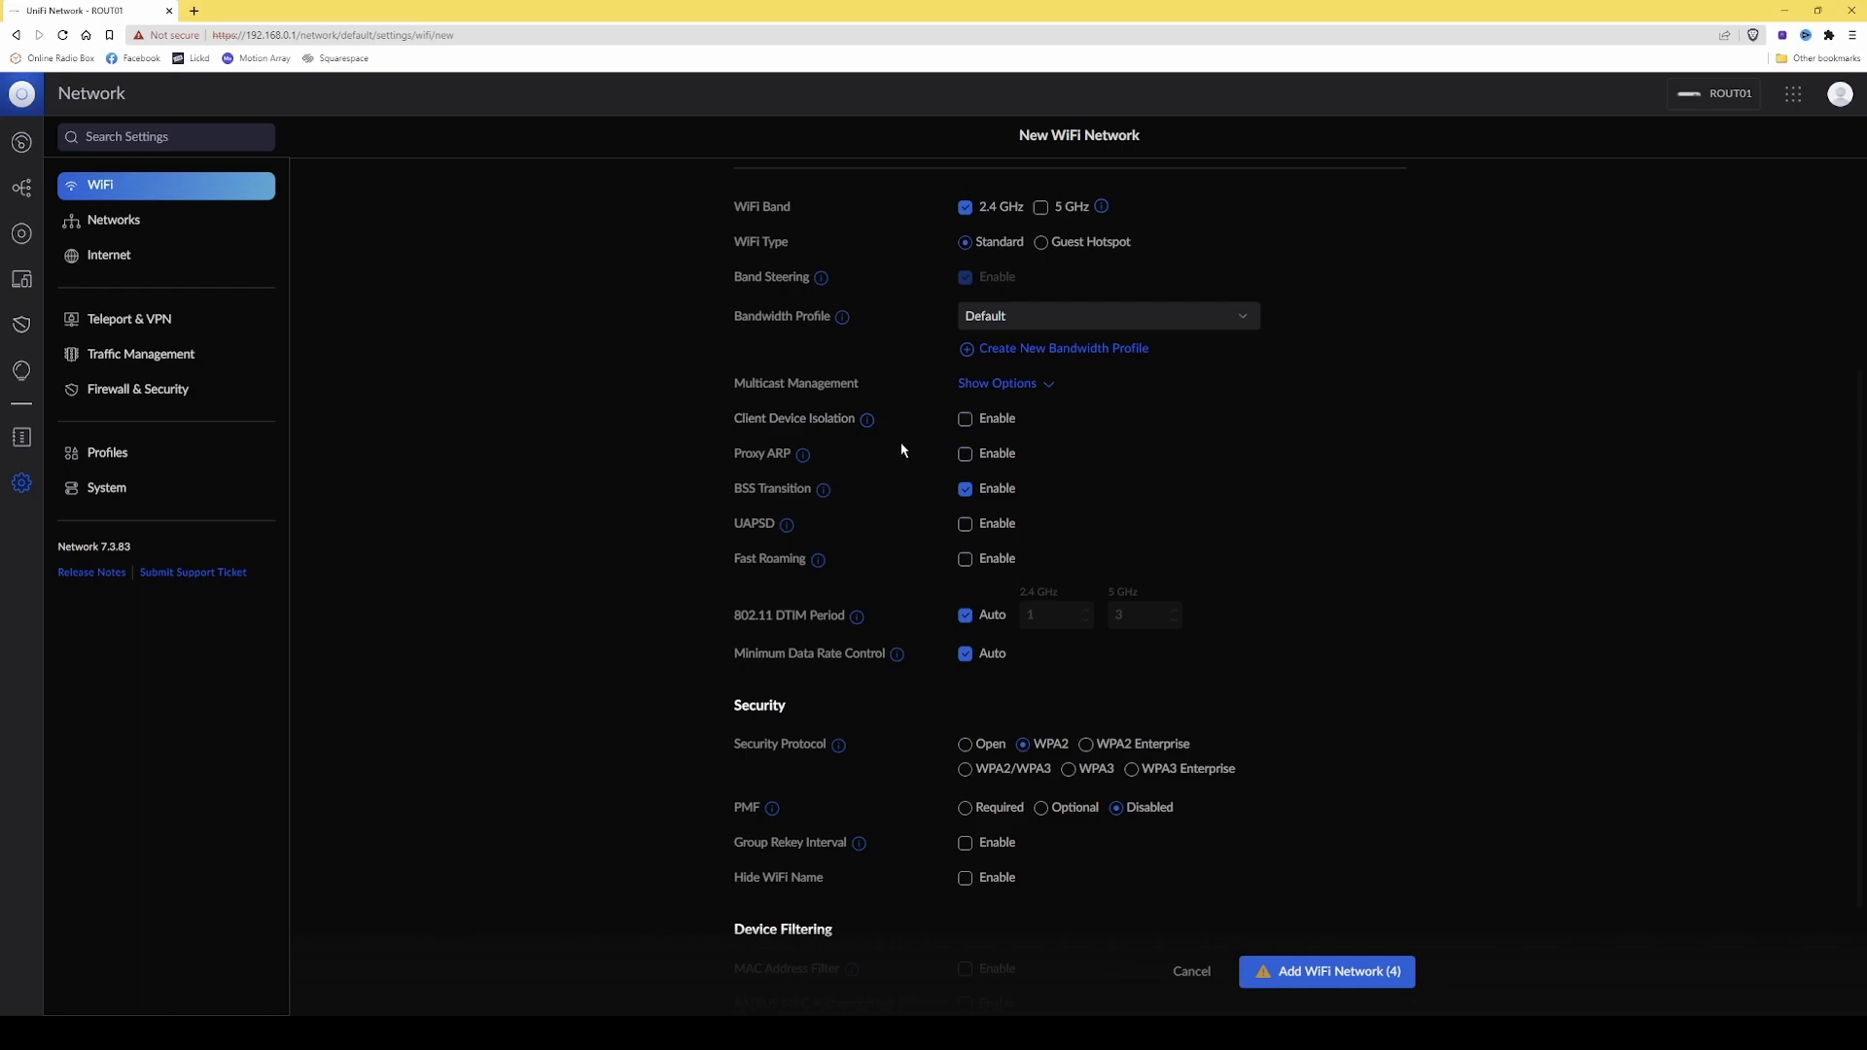
pyautogui.moveTo(802, 460)
pyautogui.moveTo(781, 535)
pyautogui.scroll(-1, 1168, 623)
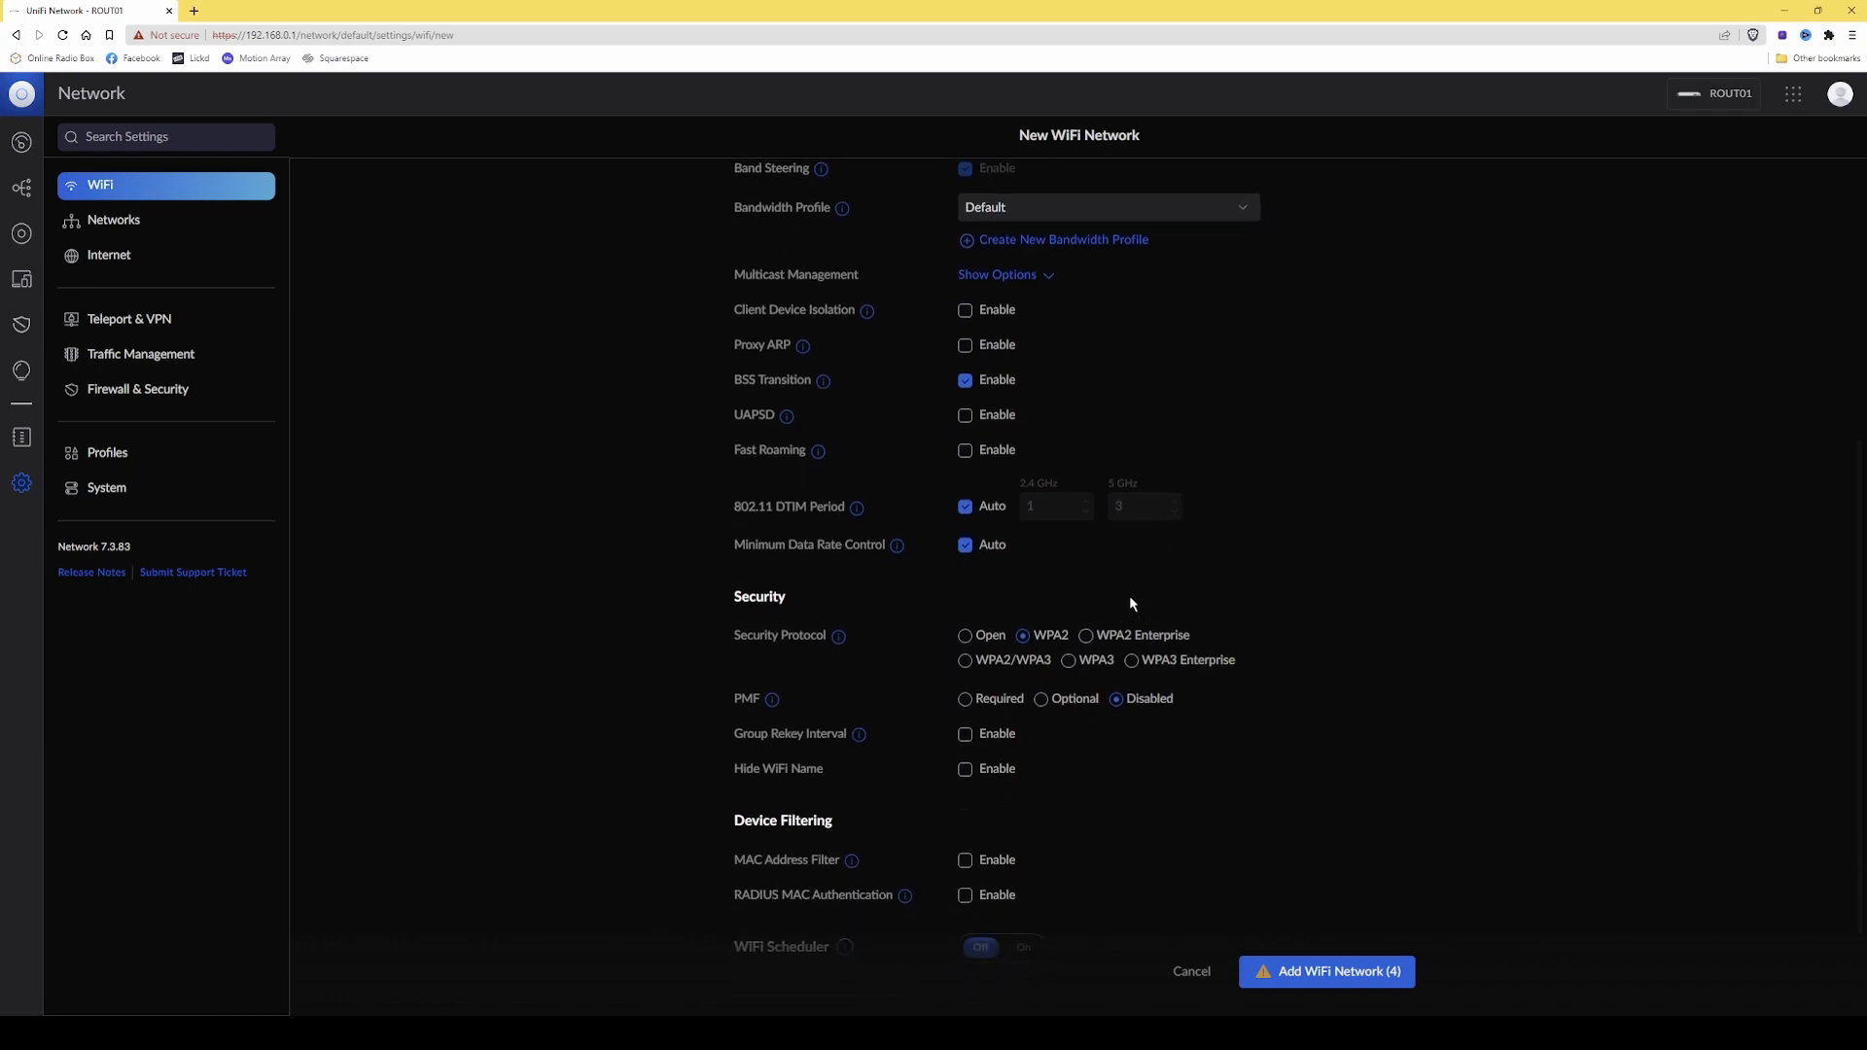
pyautogui.scroll(-1, 1046, 579)
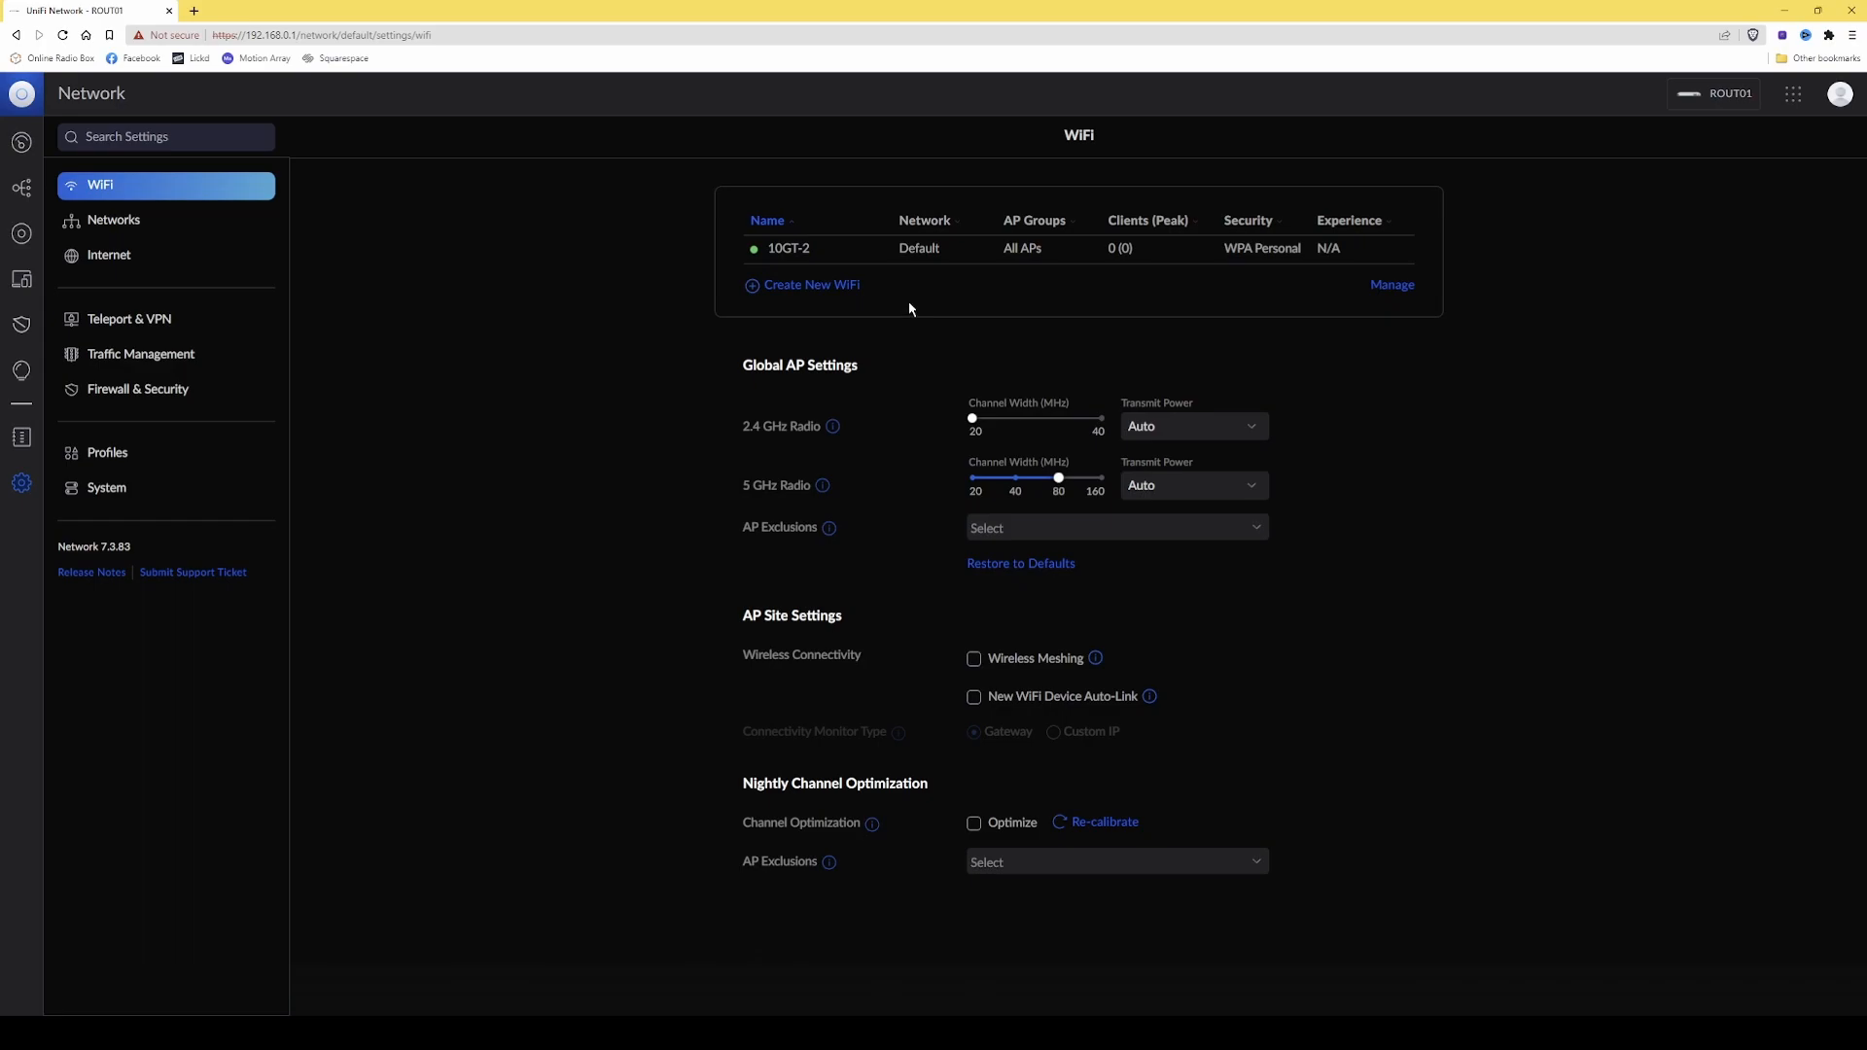
# Start another new WiFi network, name it 10GT-5 and enter its WiFi password.
pyautogui.click(823, 289)
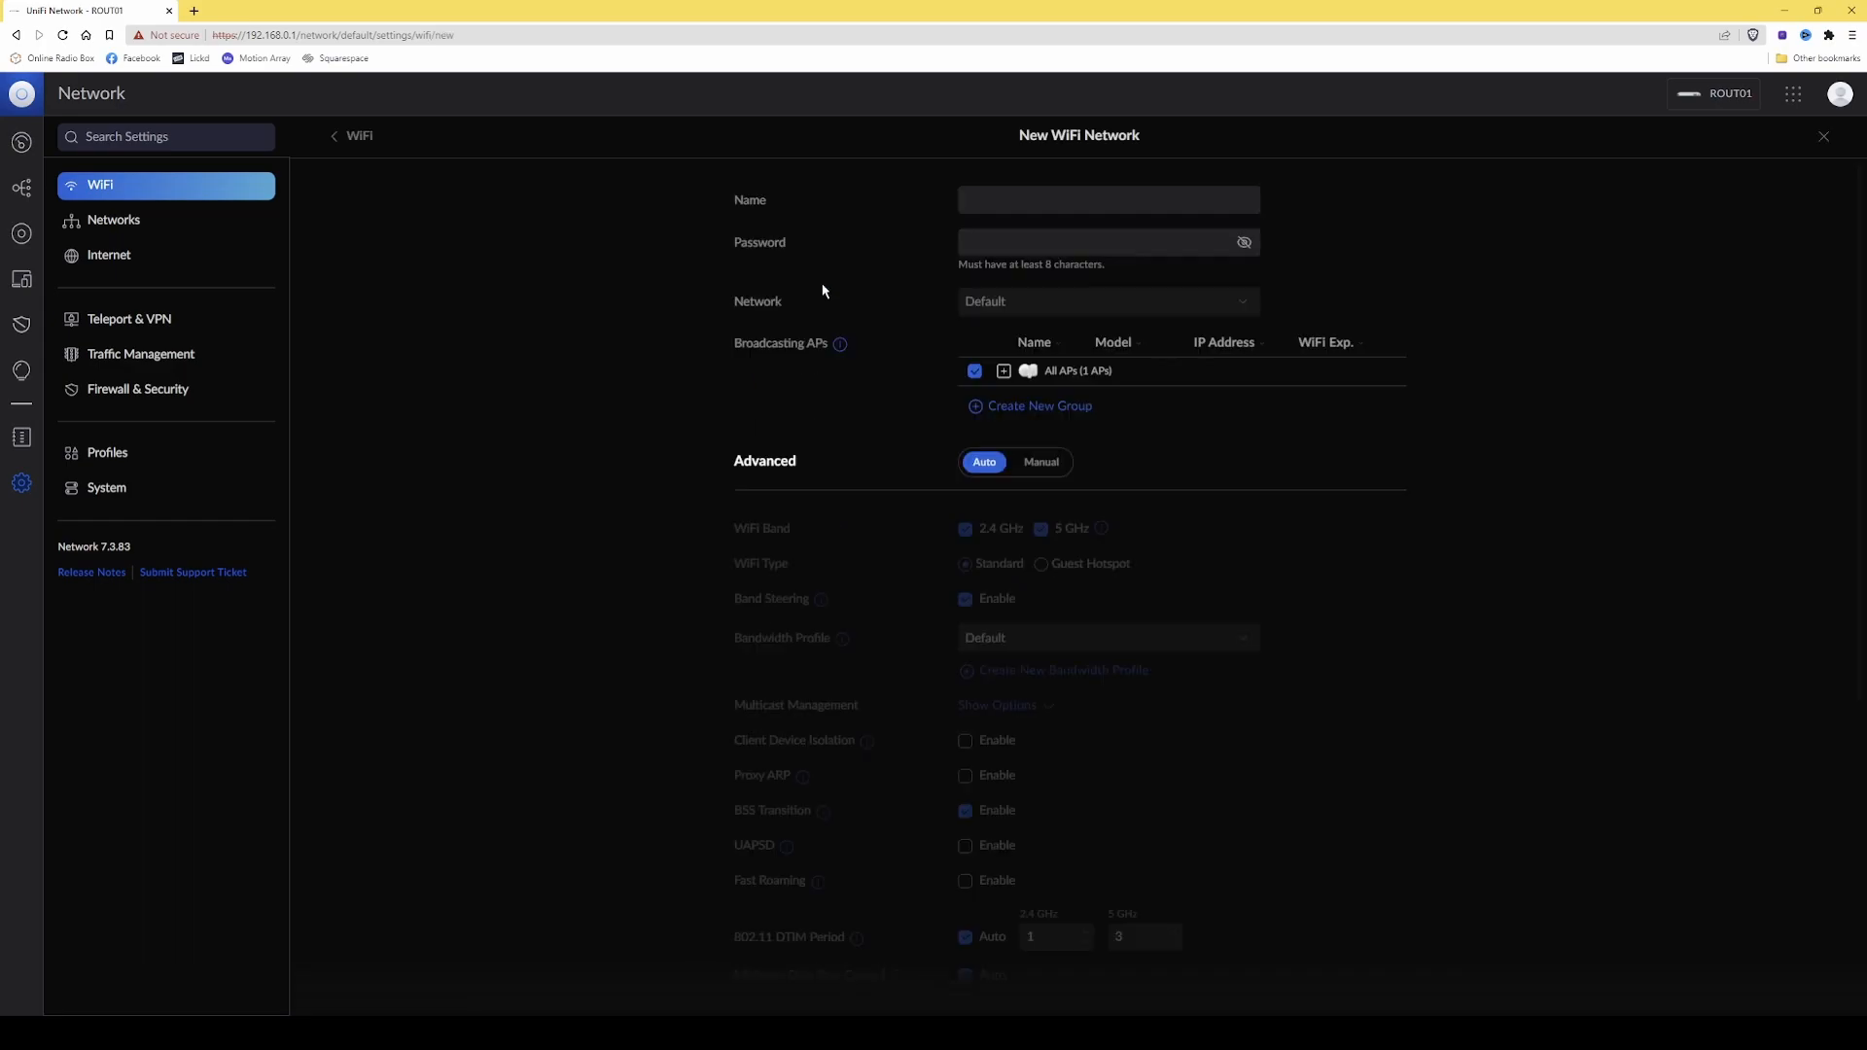
pyautogui.click(1053, 200)
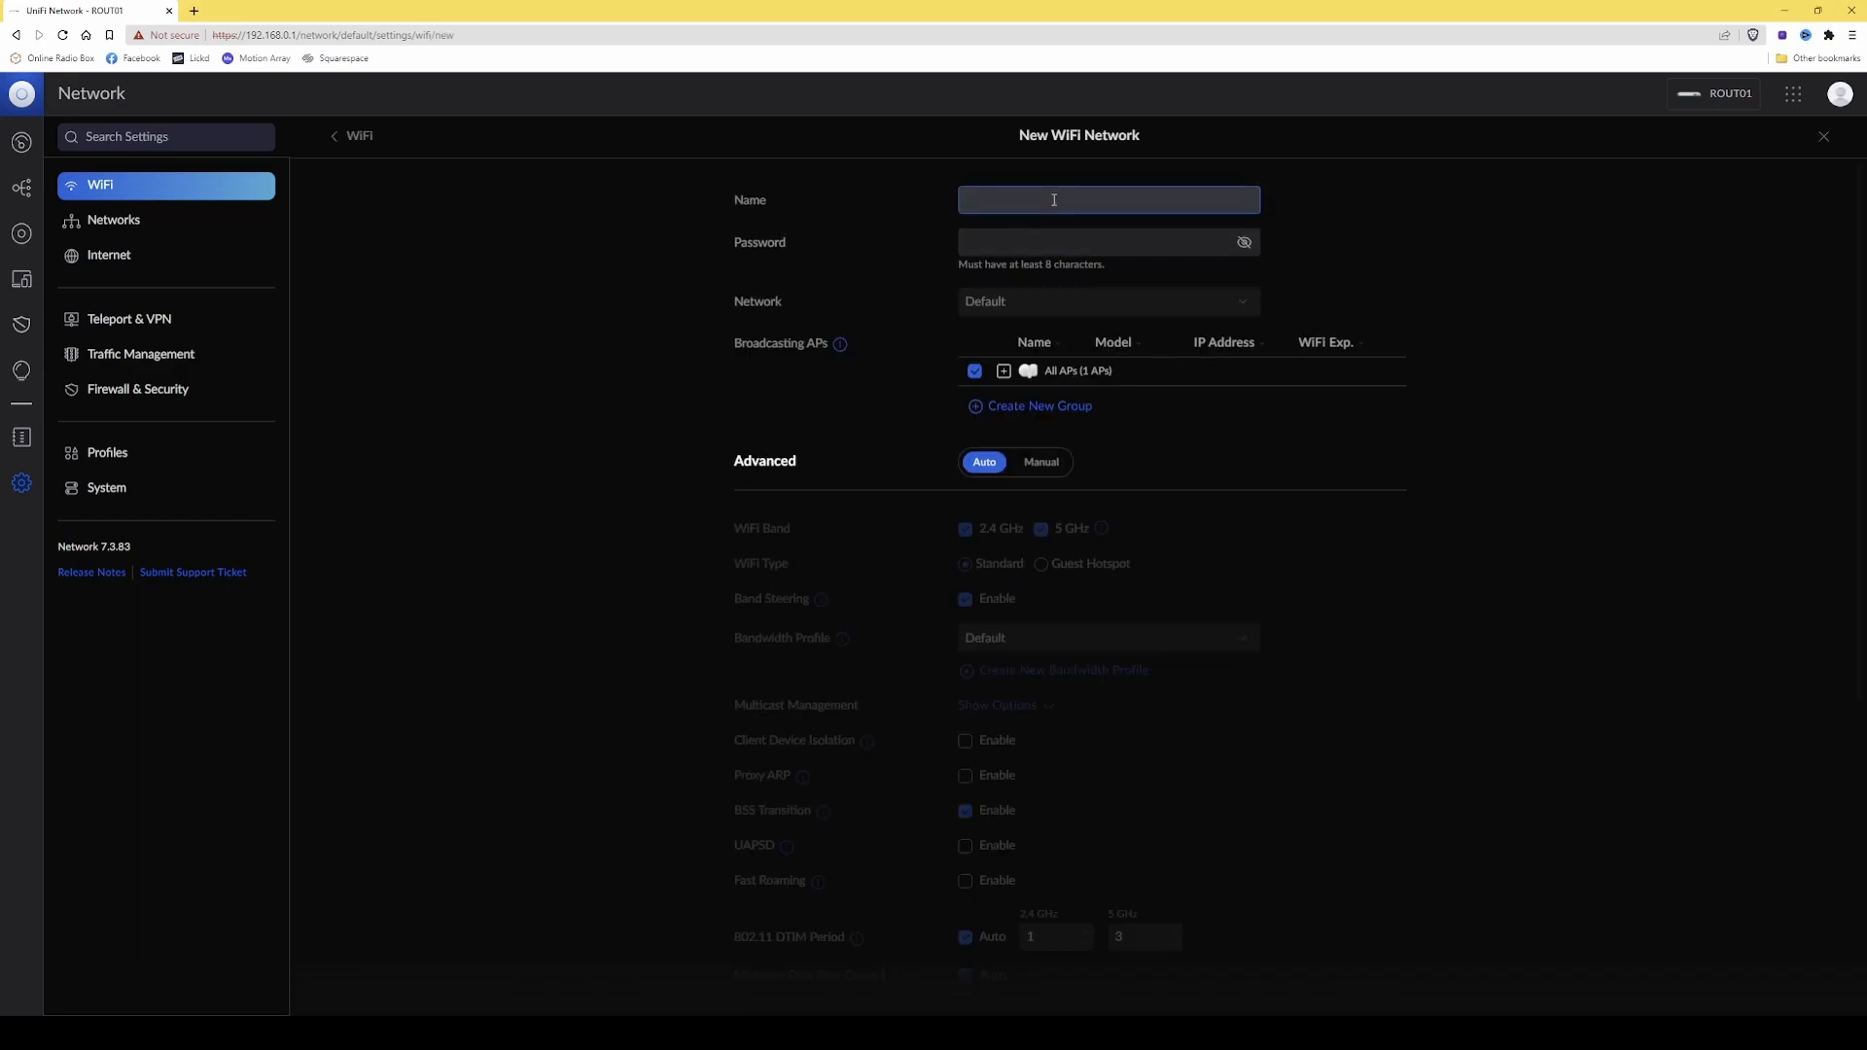
pyautogui.write('10GT-5')
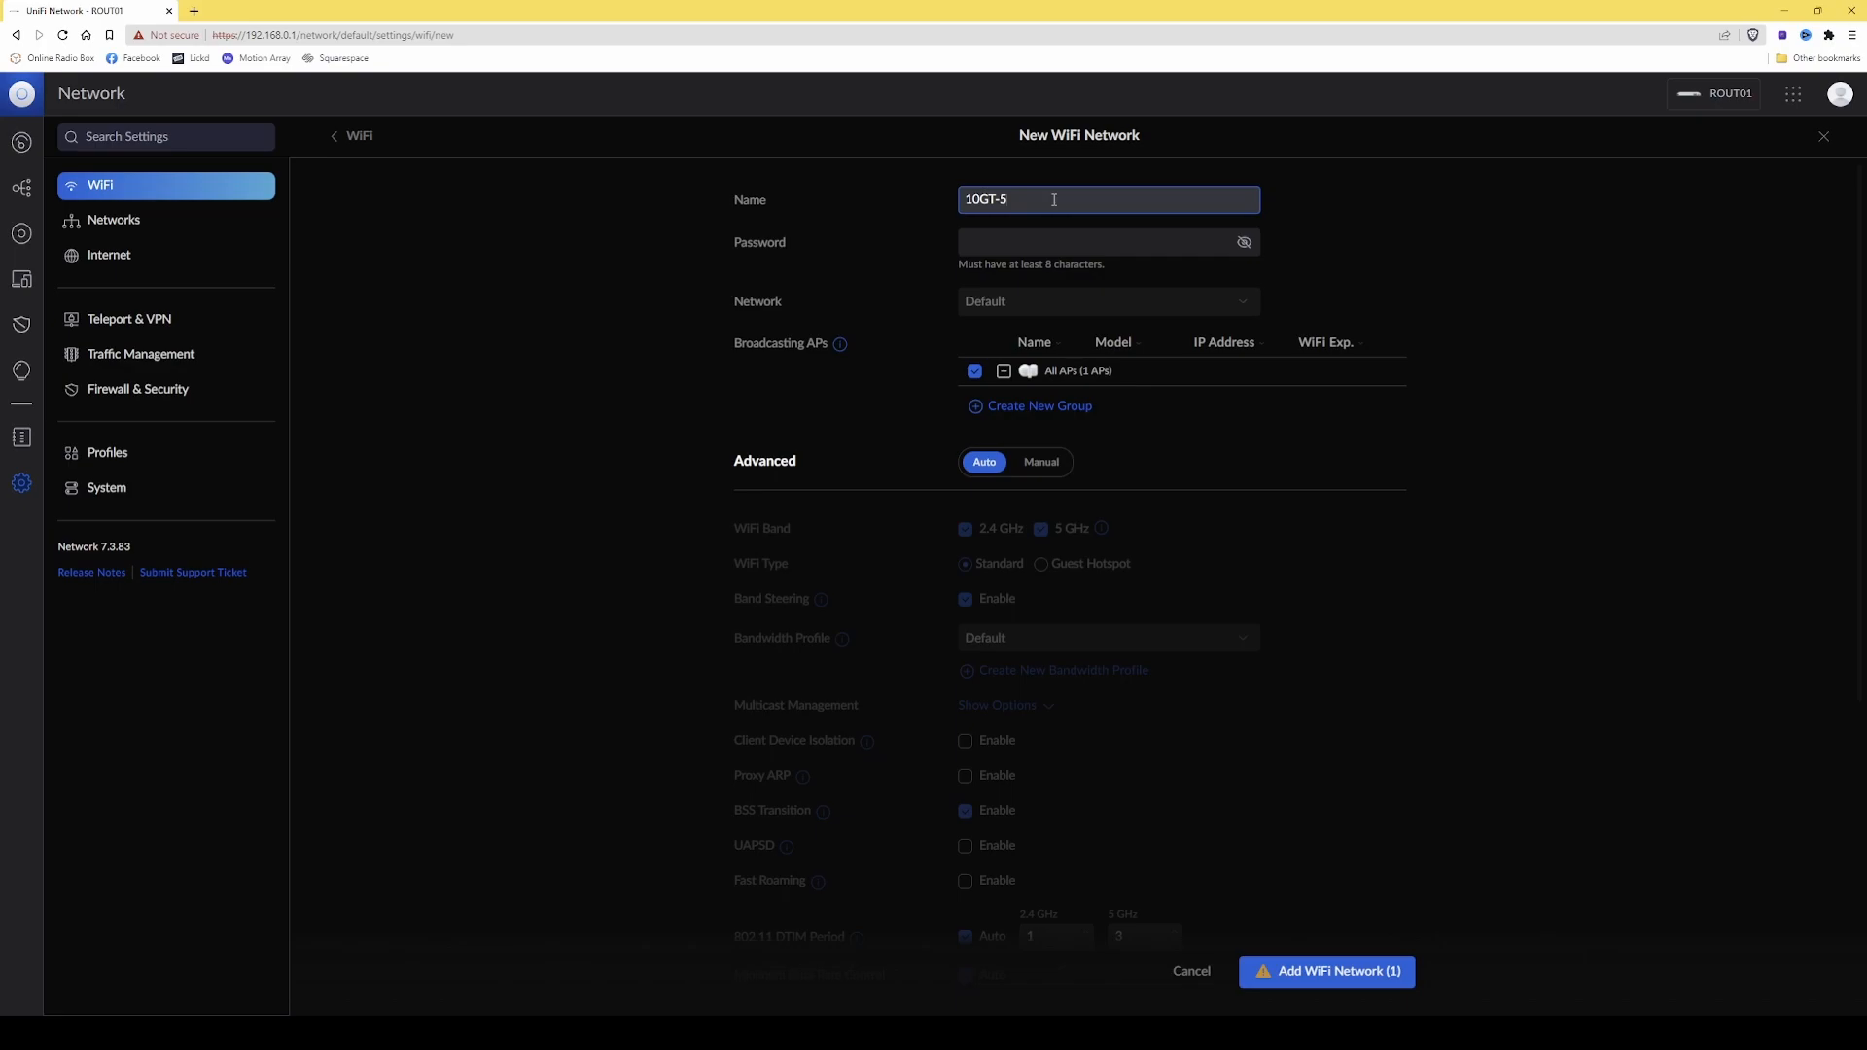
pyautogui.press('Tab')
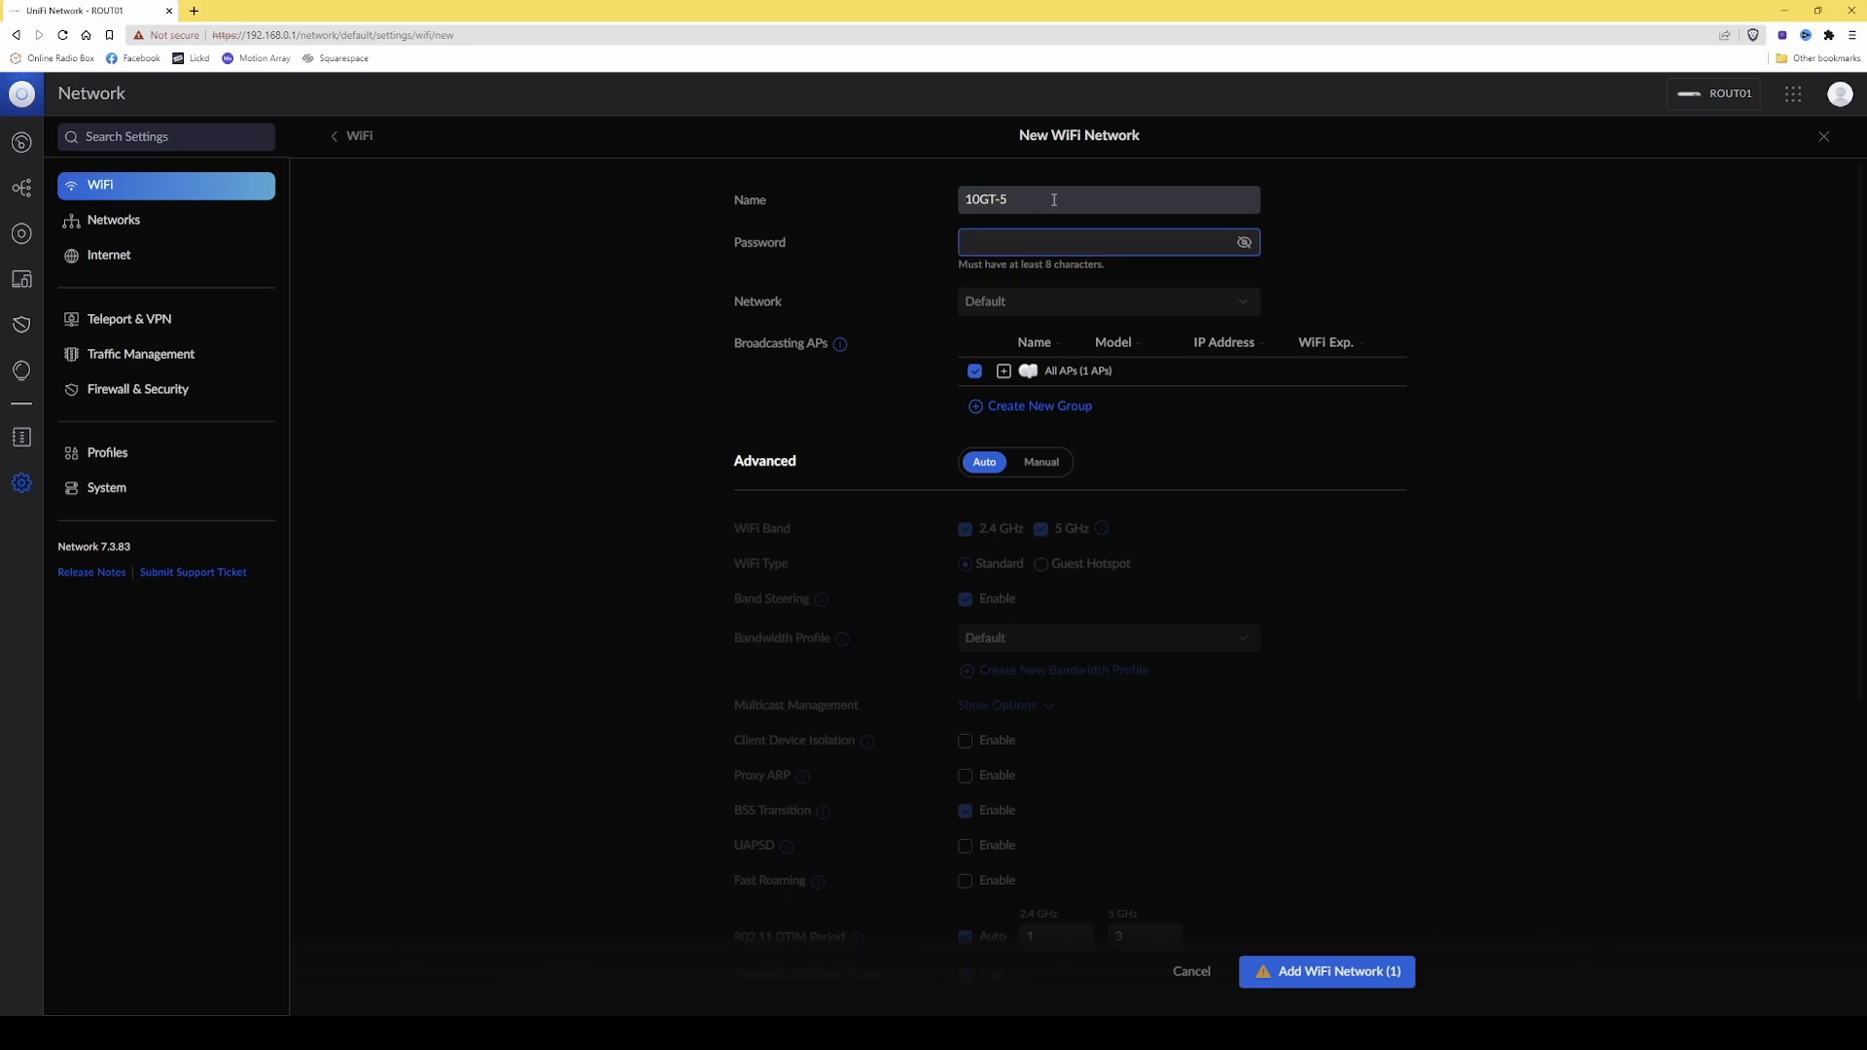
pyautogui.hotkey('ctrl', 'v')
# Switch the 10GT-5 network's advanced configuration to Manual, disable its 2.4 GHz band and add the network.
pyautogui.scroll(-1, 1101, 354)
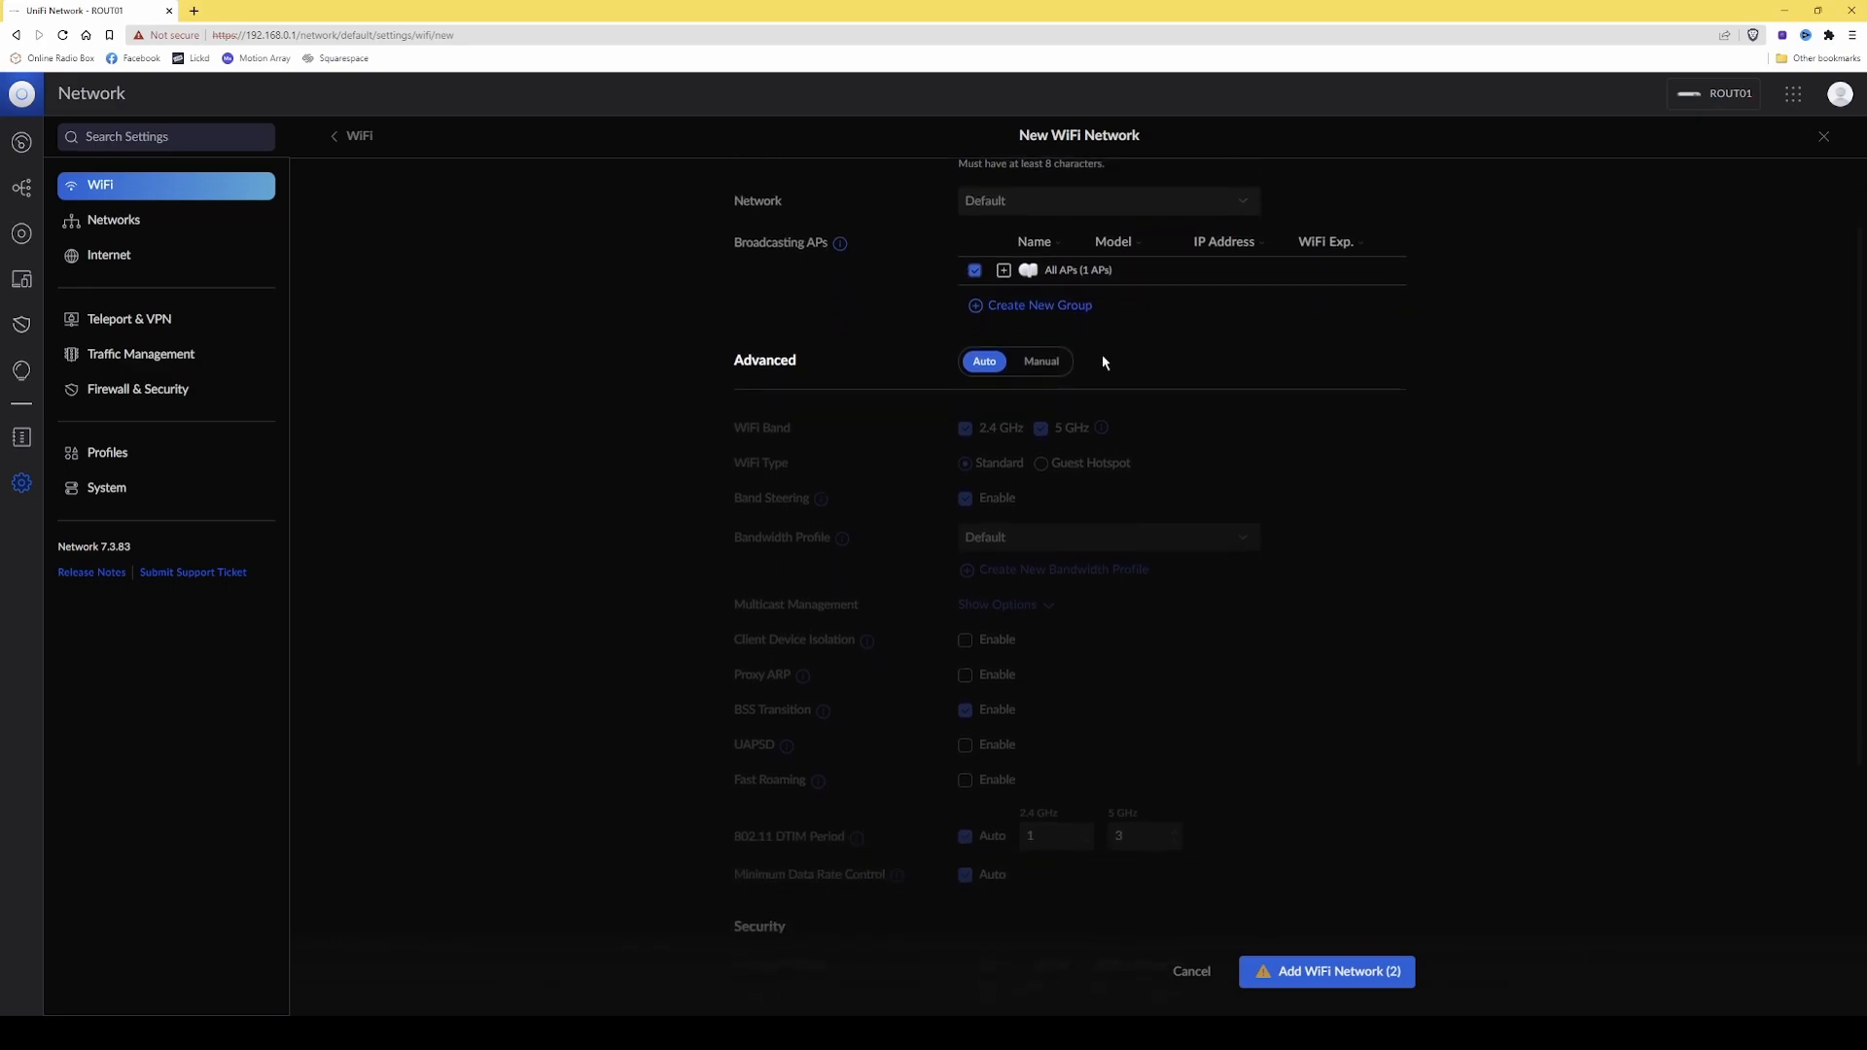
pyautogui.click(1044, 359)
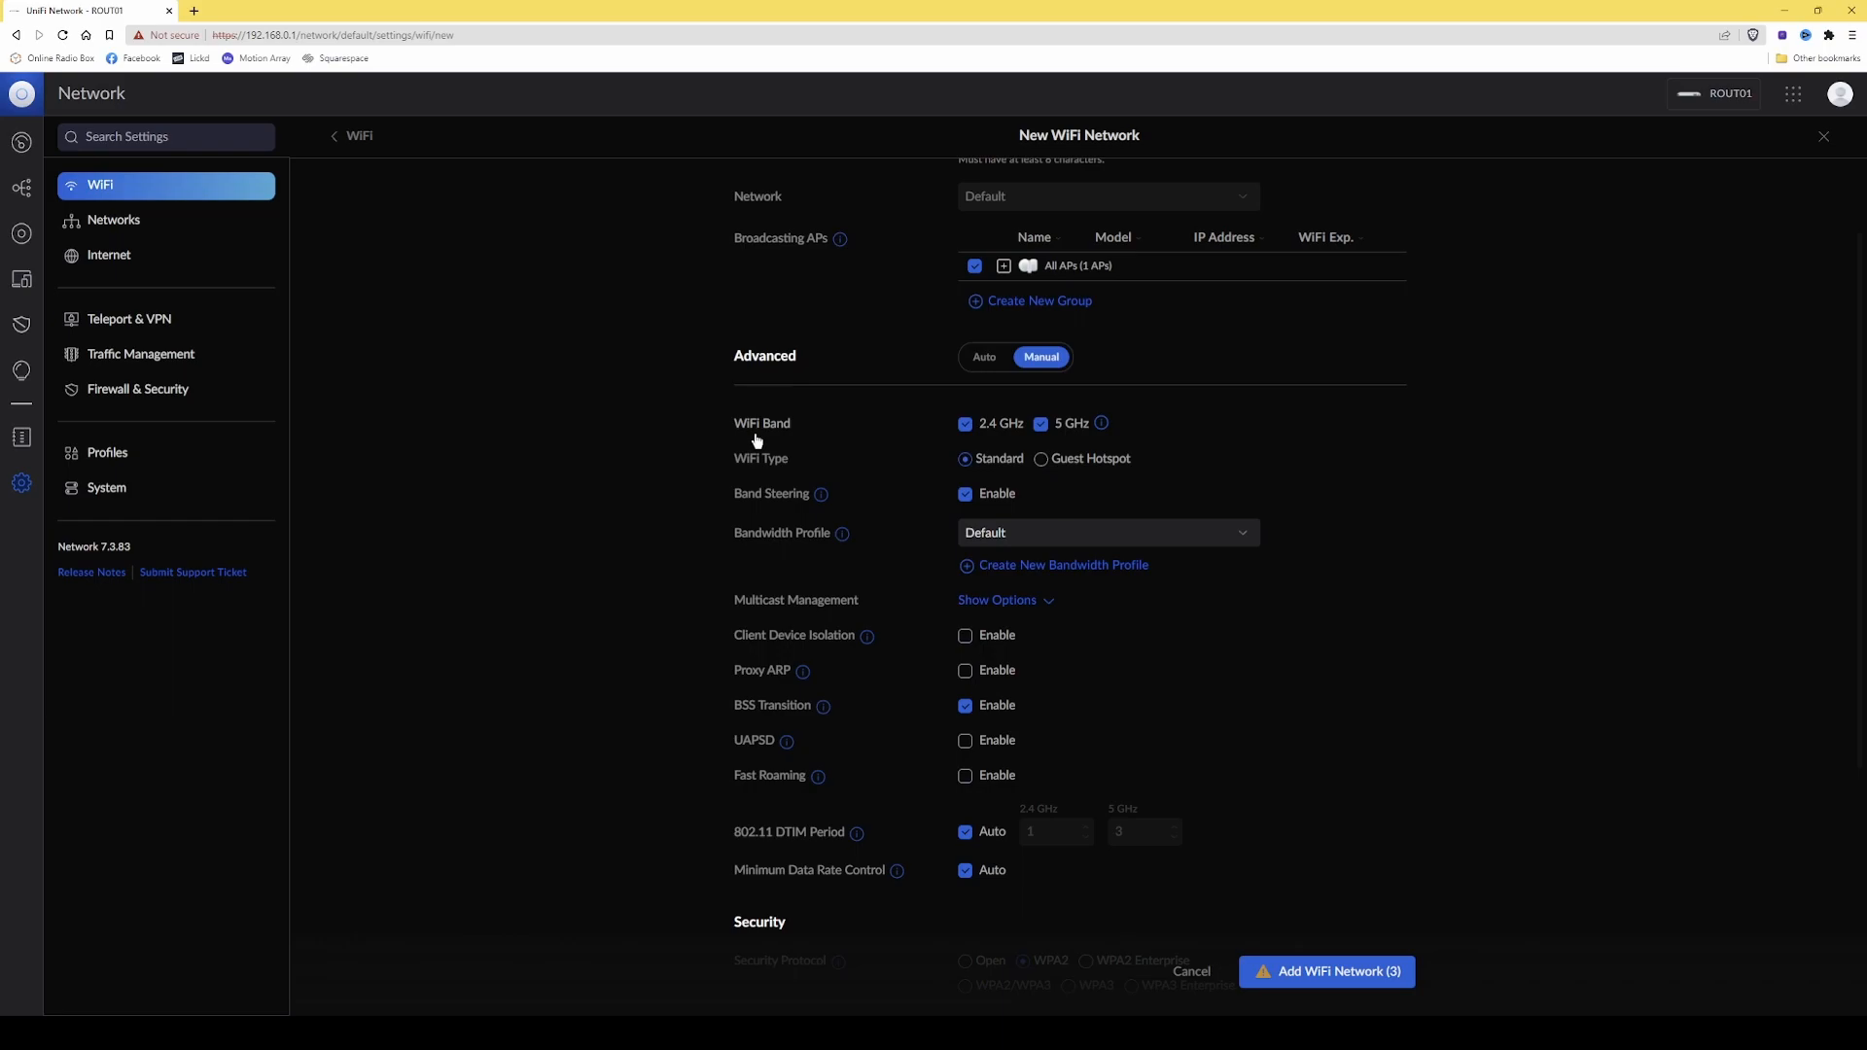
pyautogui.click(966, 426)
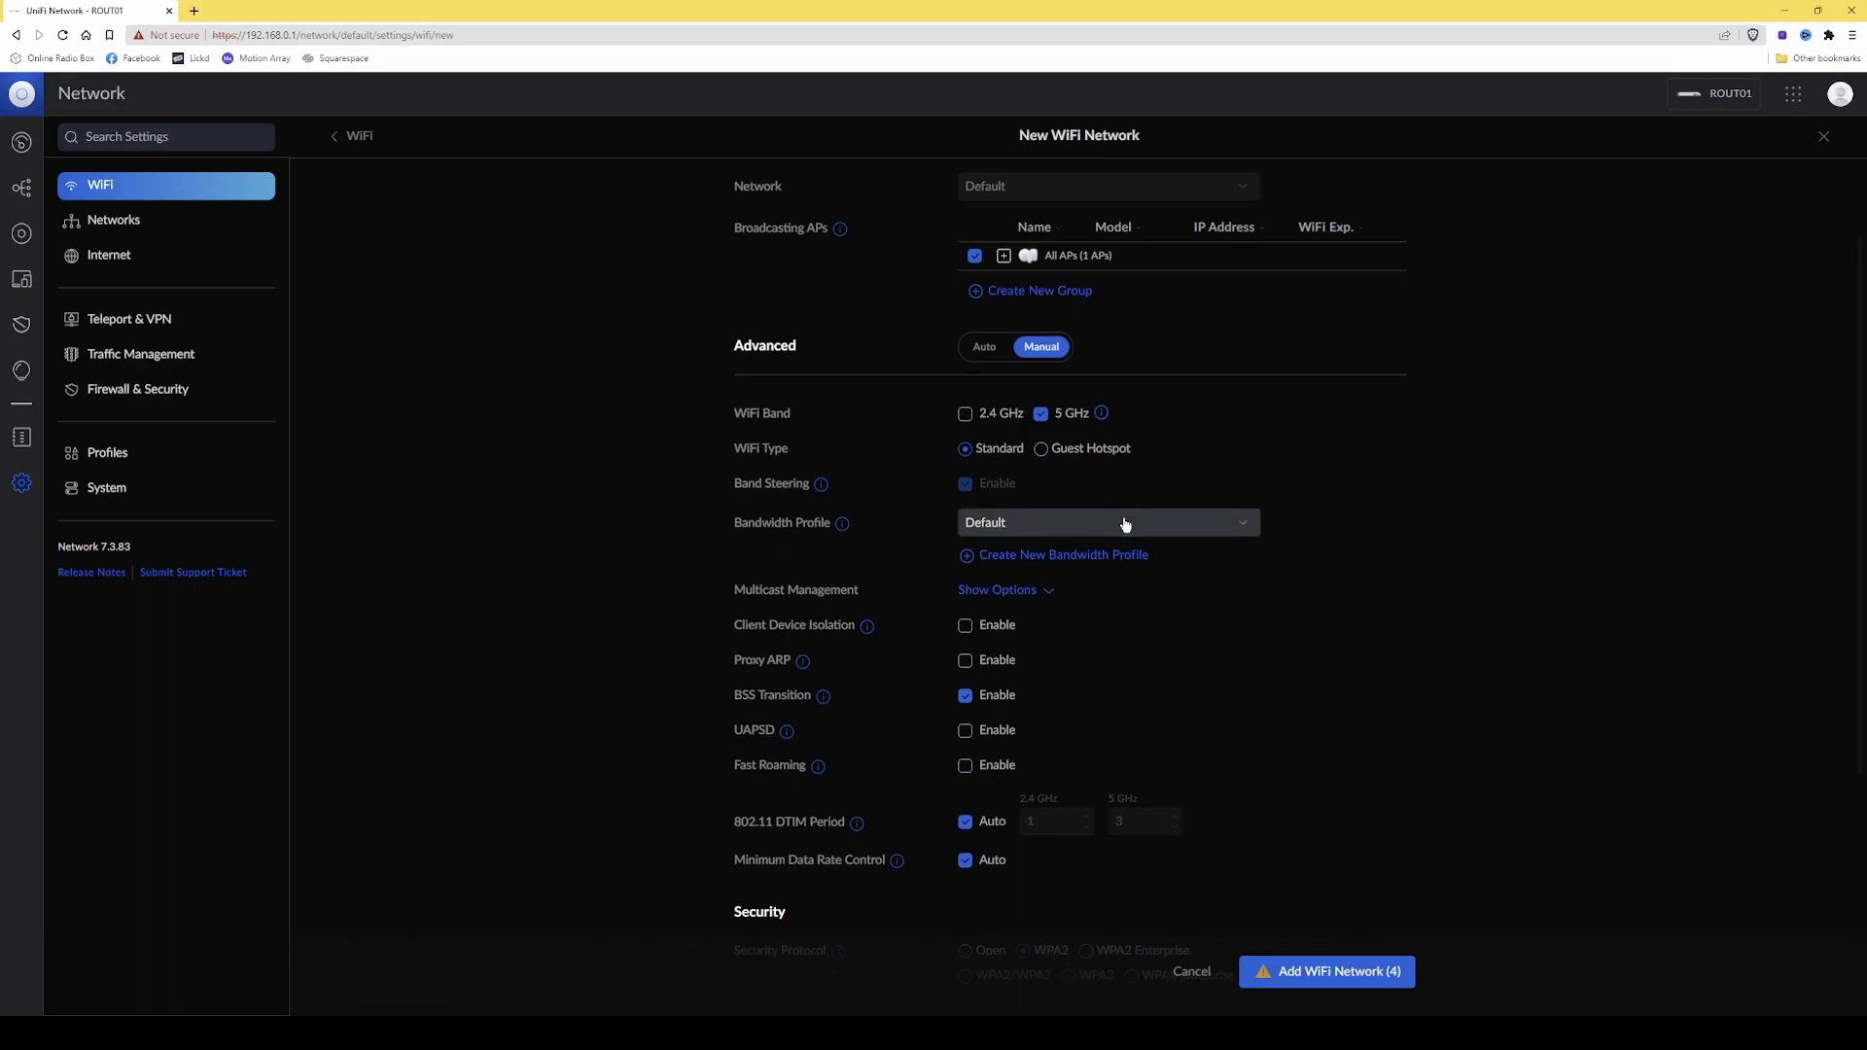
pyautogui.scroll(-2, 1128, 525)
pyautogui.scroll(1, 1163, 523)
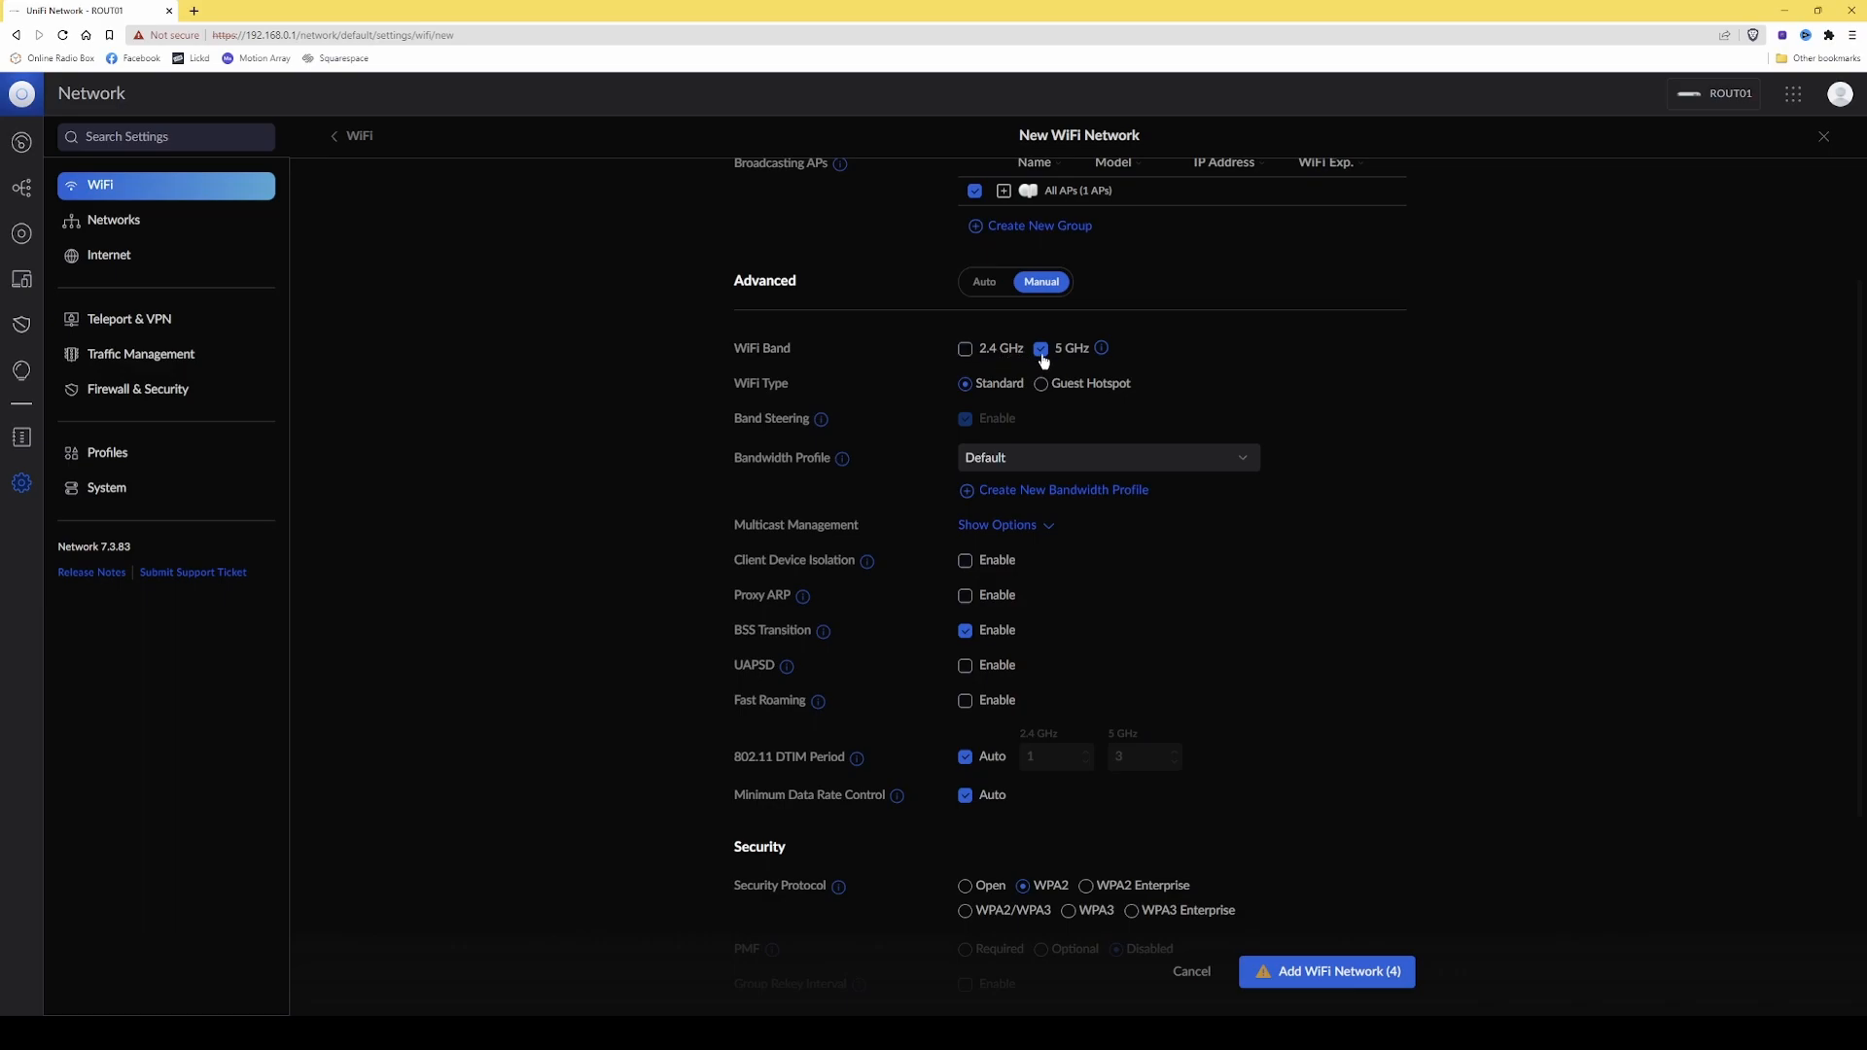
pyautogui.scroll(-4, 1046, 407)
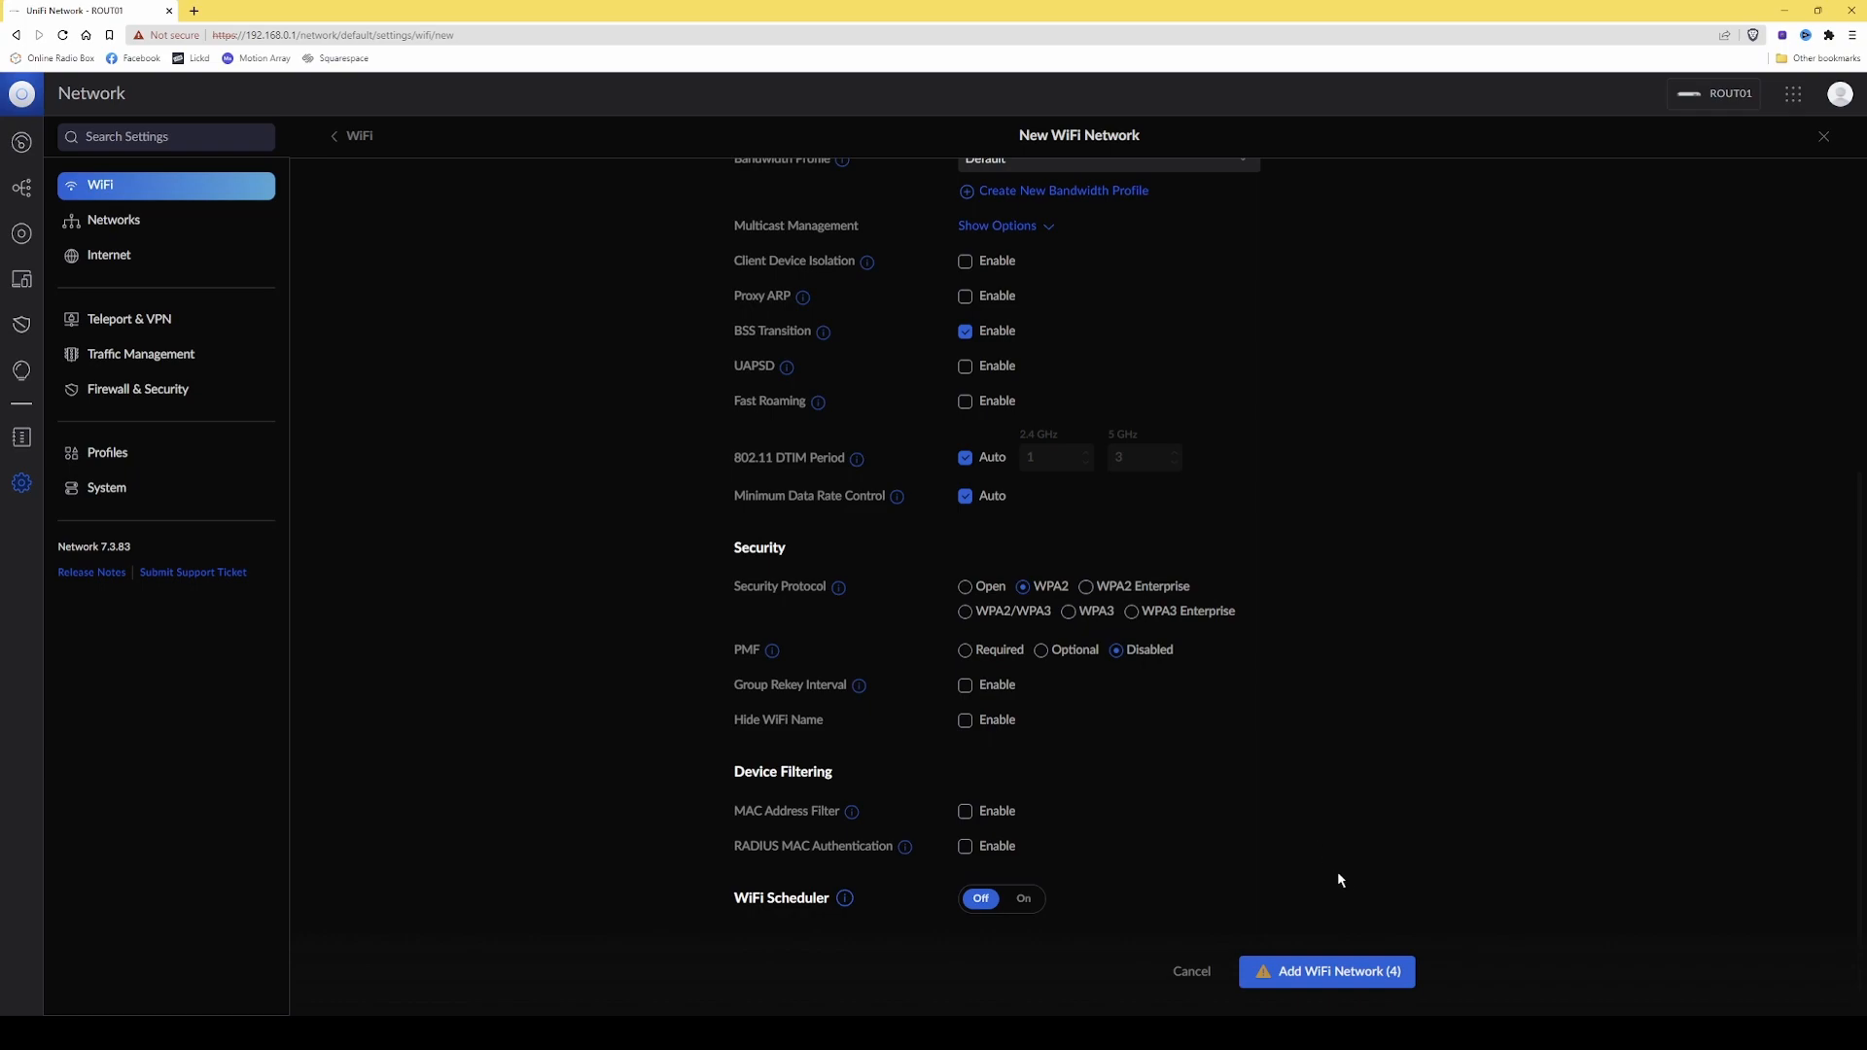
pyautogui.click(1338, 973)
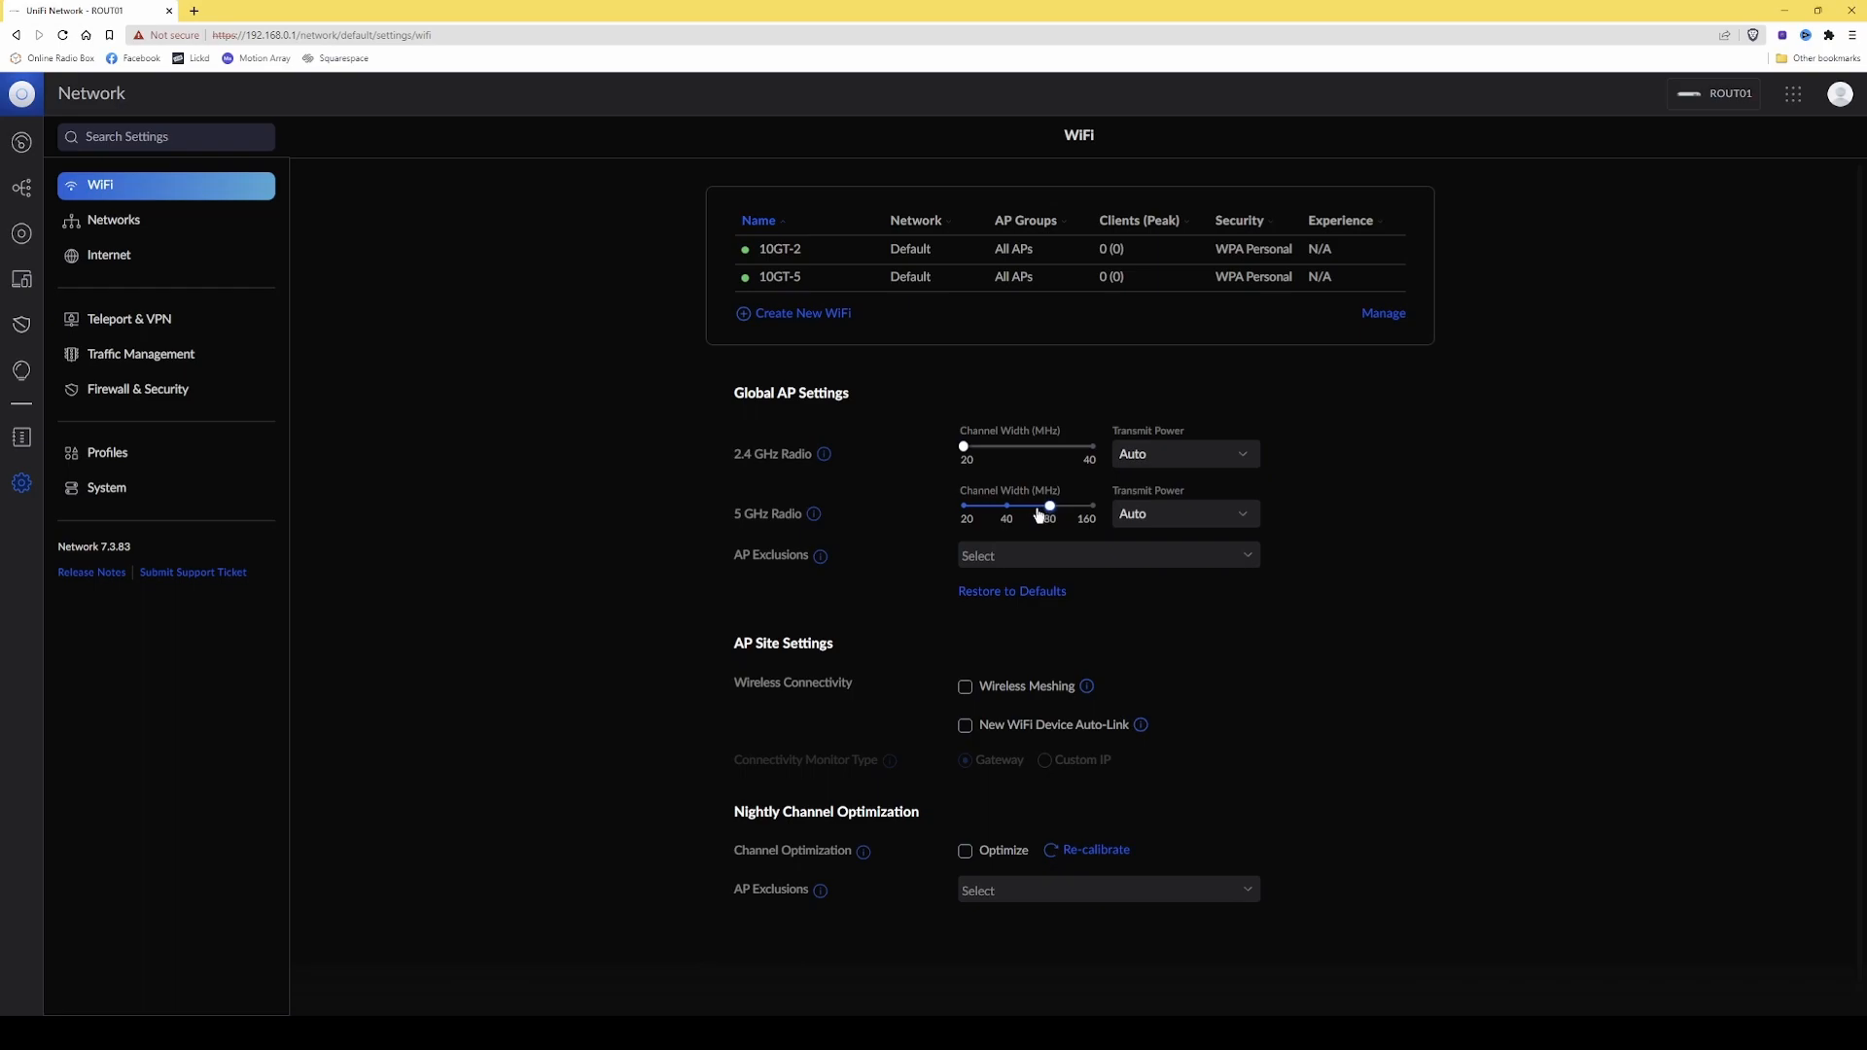
# Set the global channel width of the 5 GHz radio to 40 MHz and apply the change.
pyautogui.moveTo(1049, 507); pyautogui.dragTo(1019, 512)
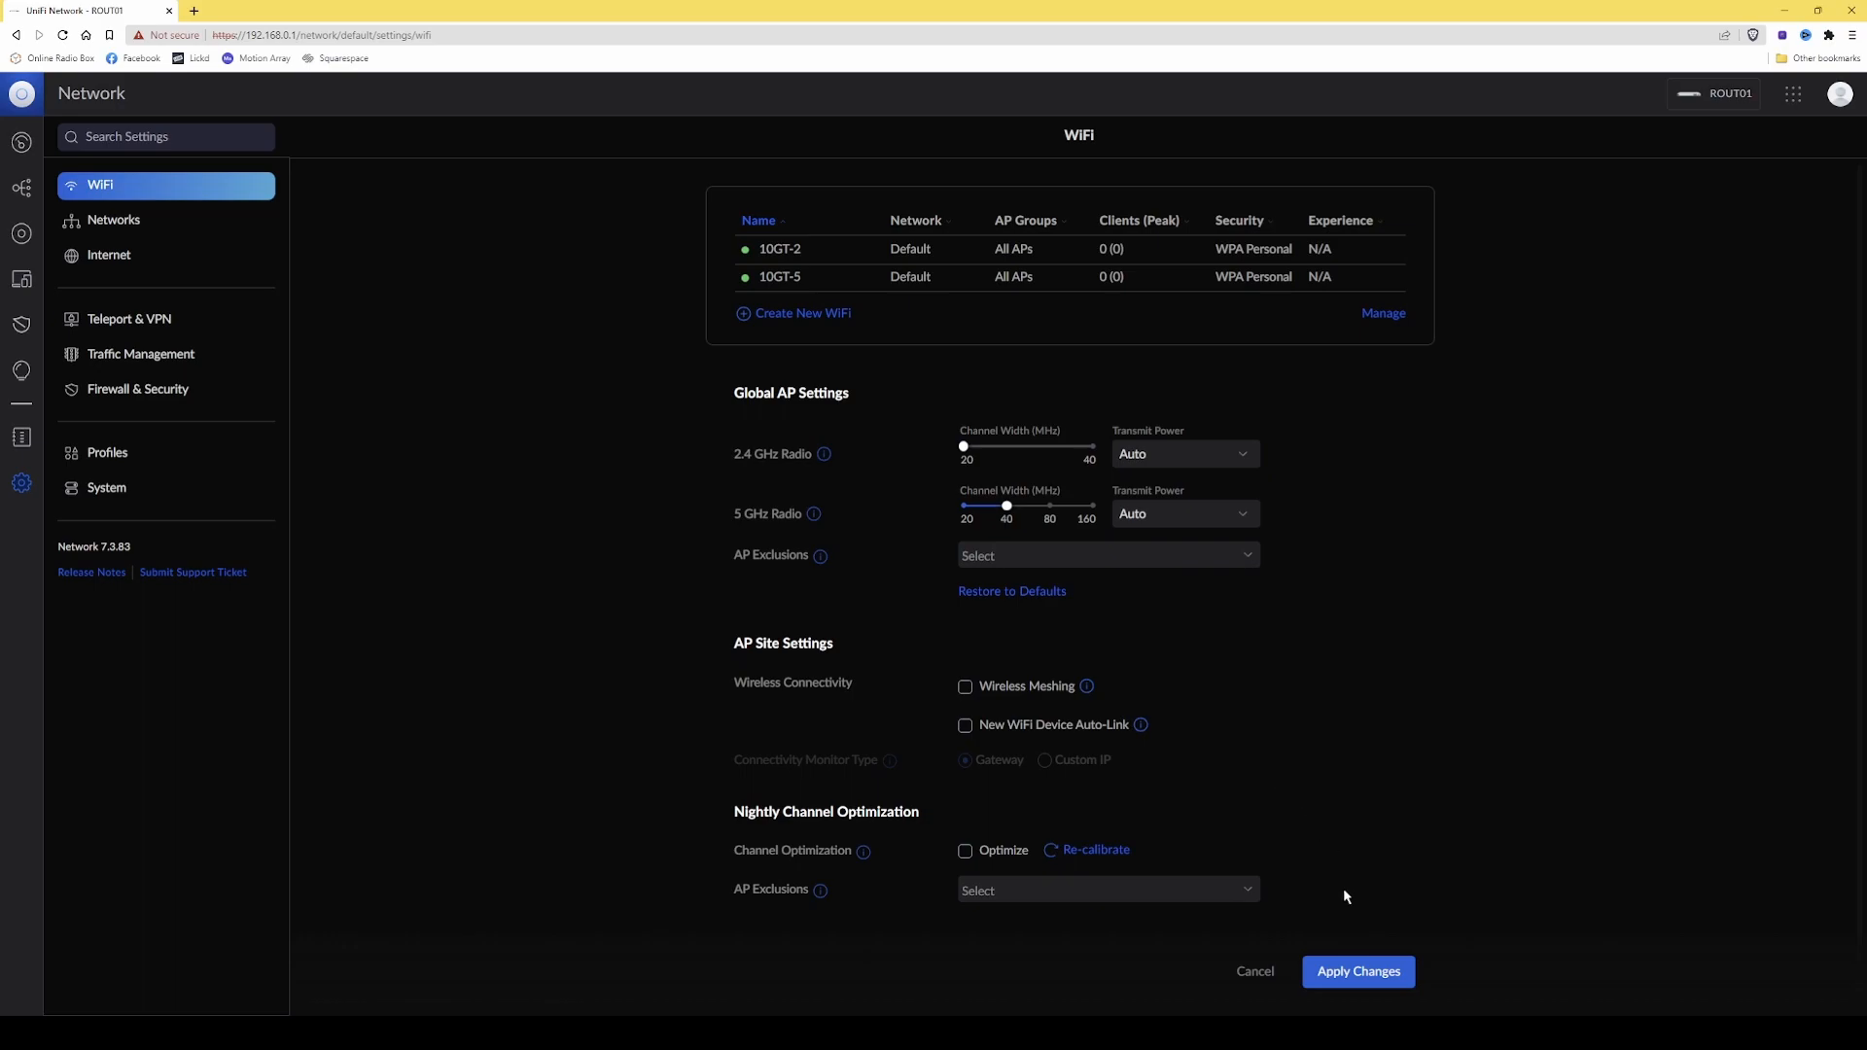
pyautogui.click(1362, 976)
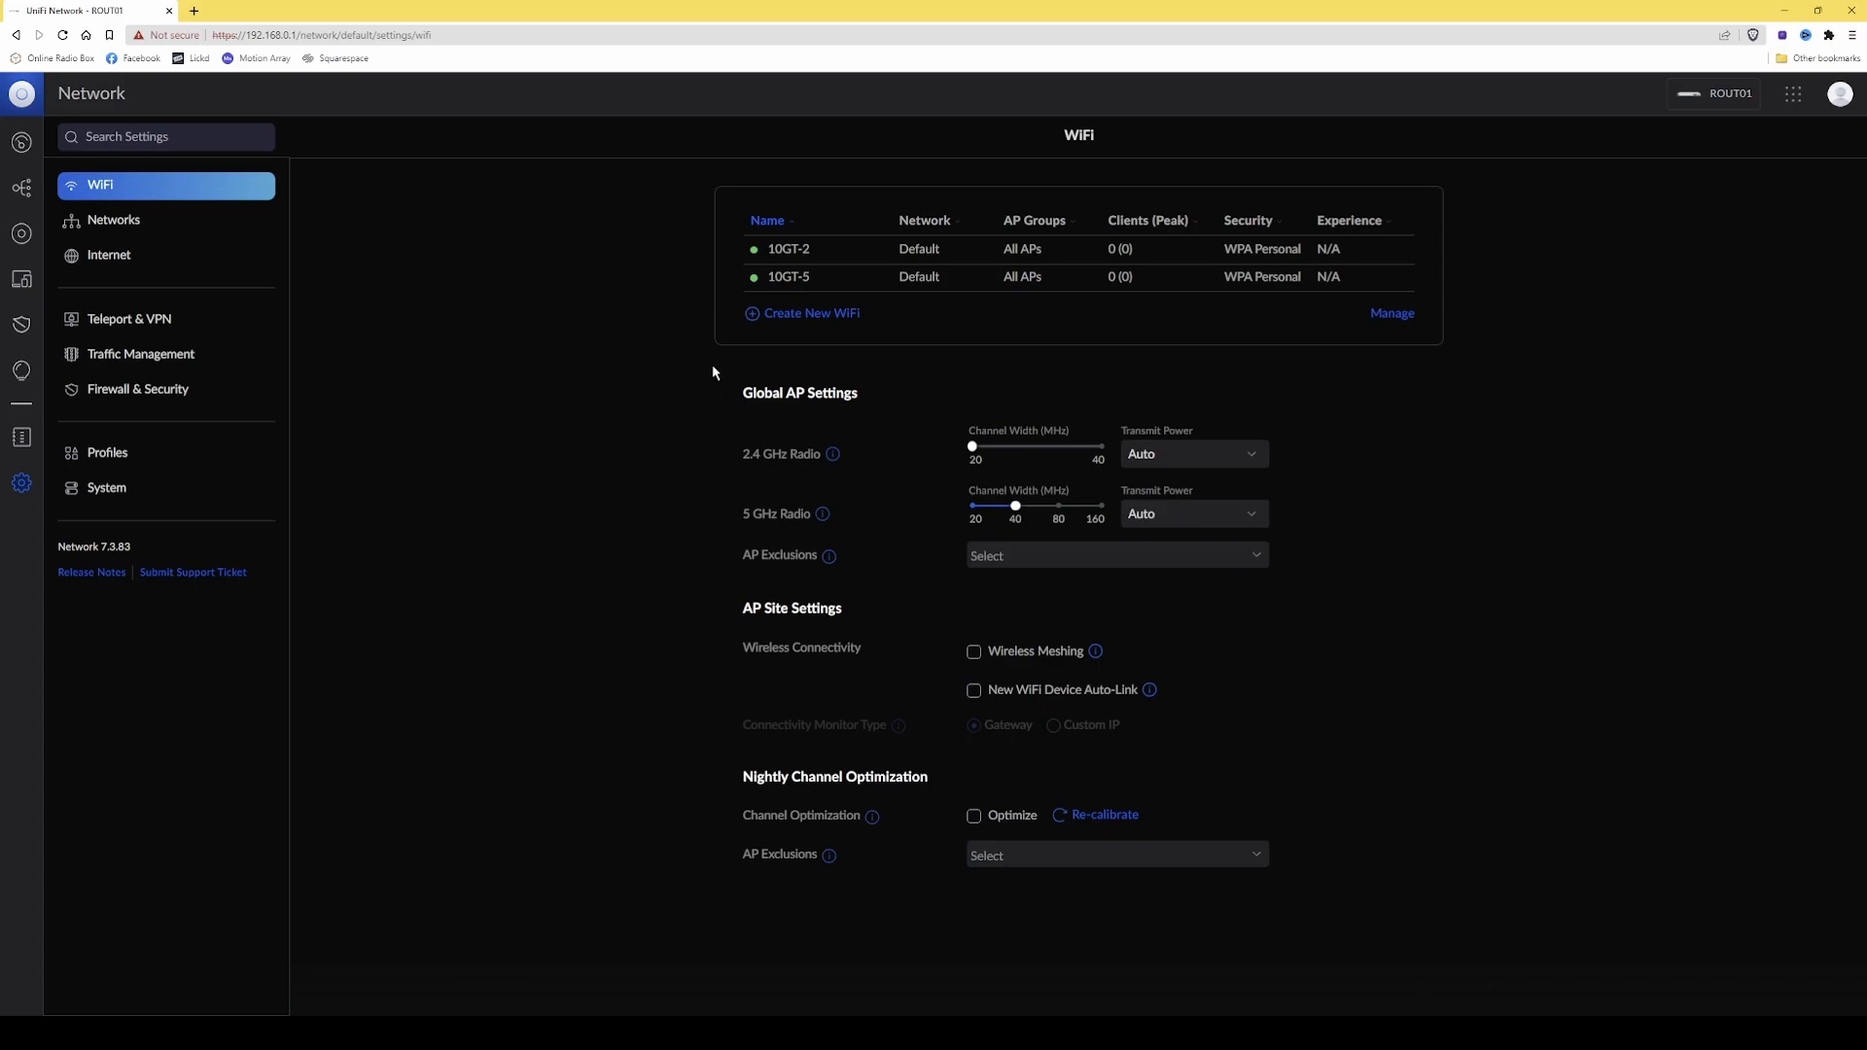
# Open the device settings of access point WIAP01 and check its radio channel widths and channels.
pyautogui.click(23, 238)
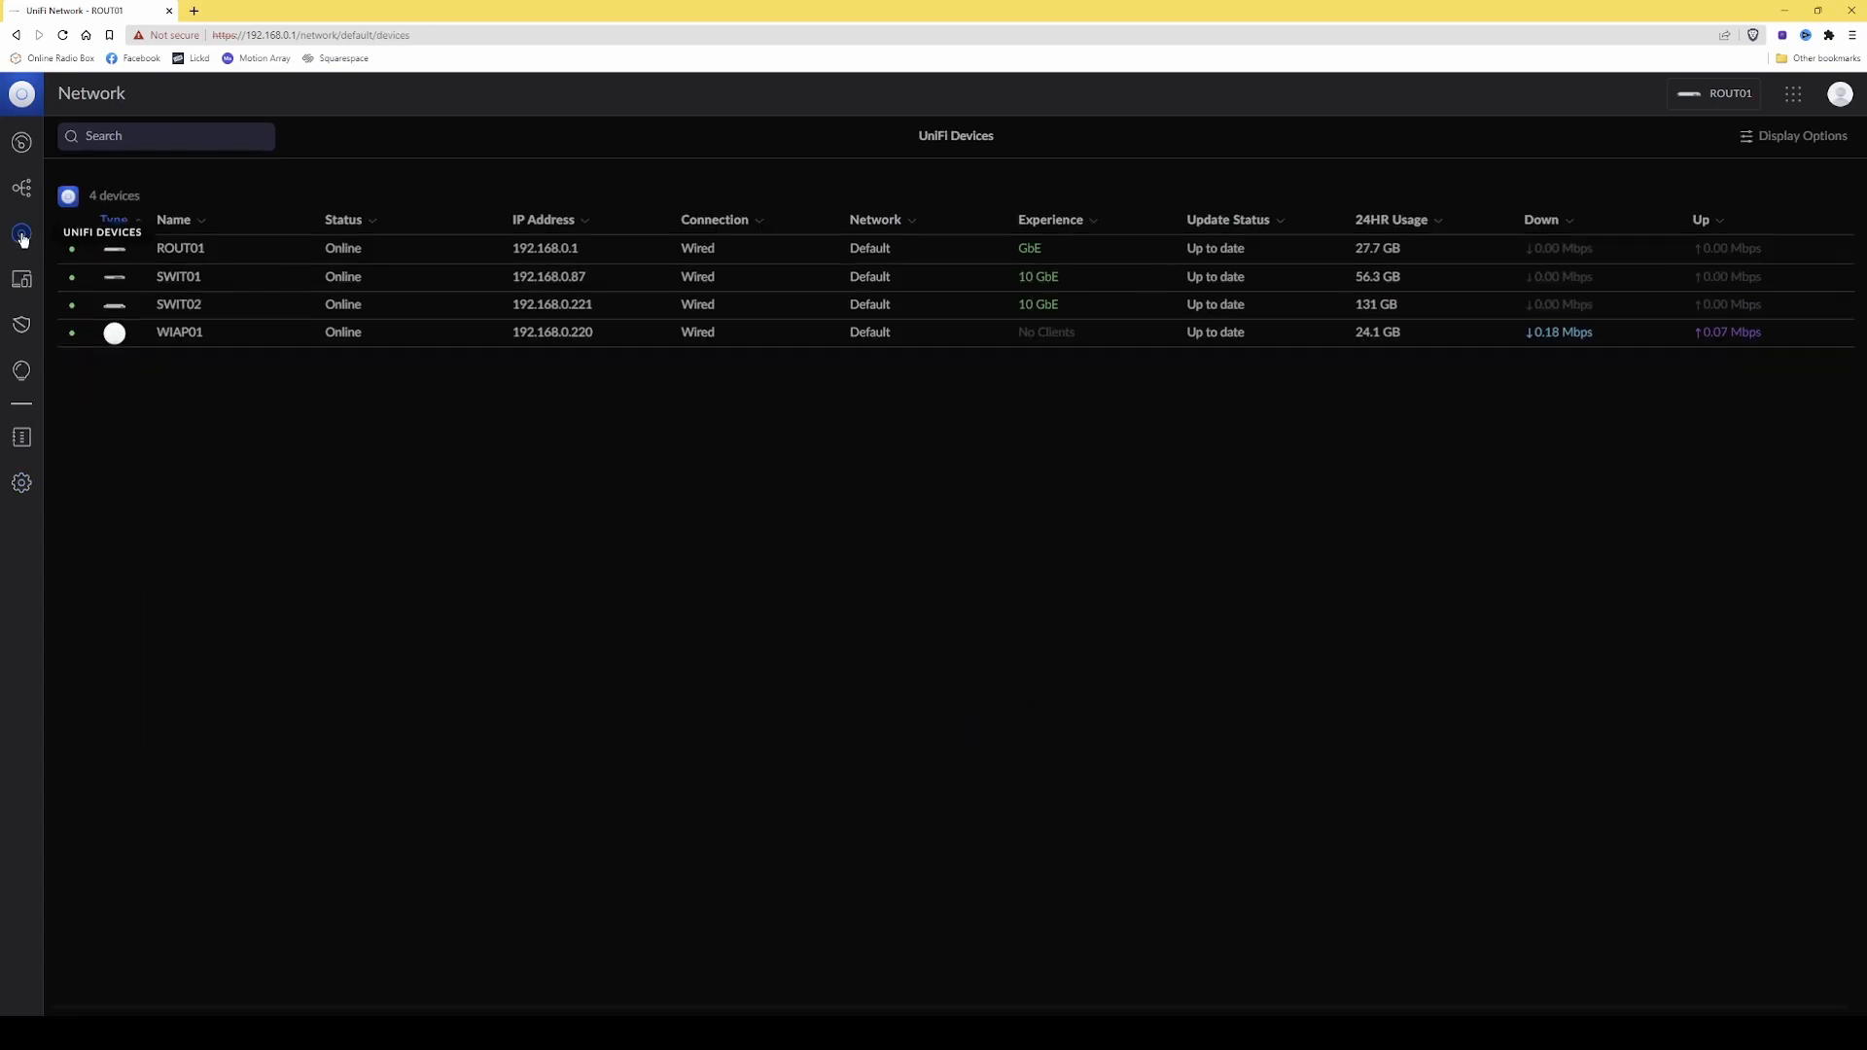
pyautogui.click(550, 337)
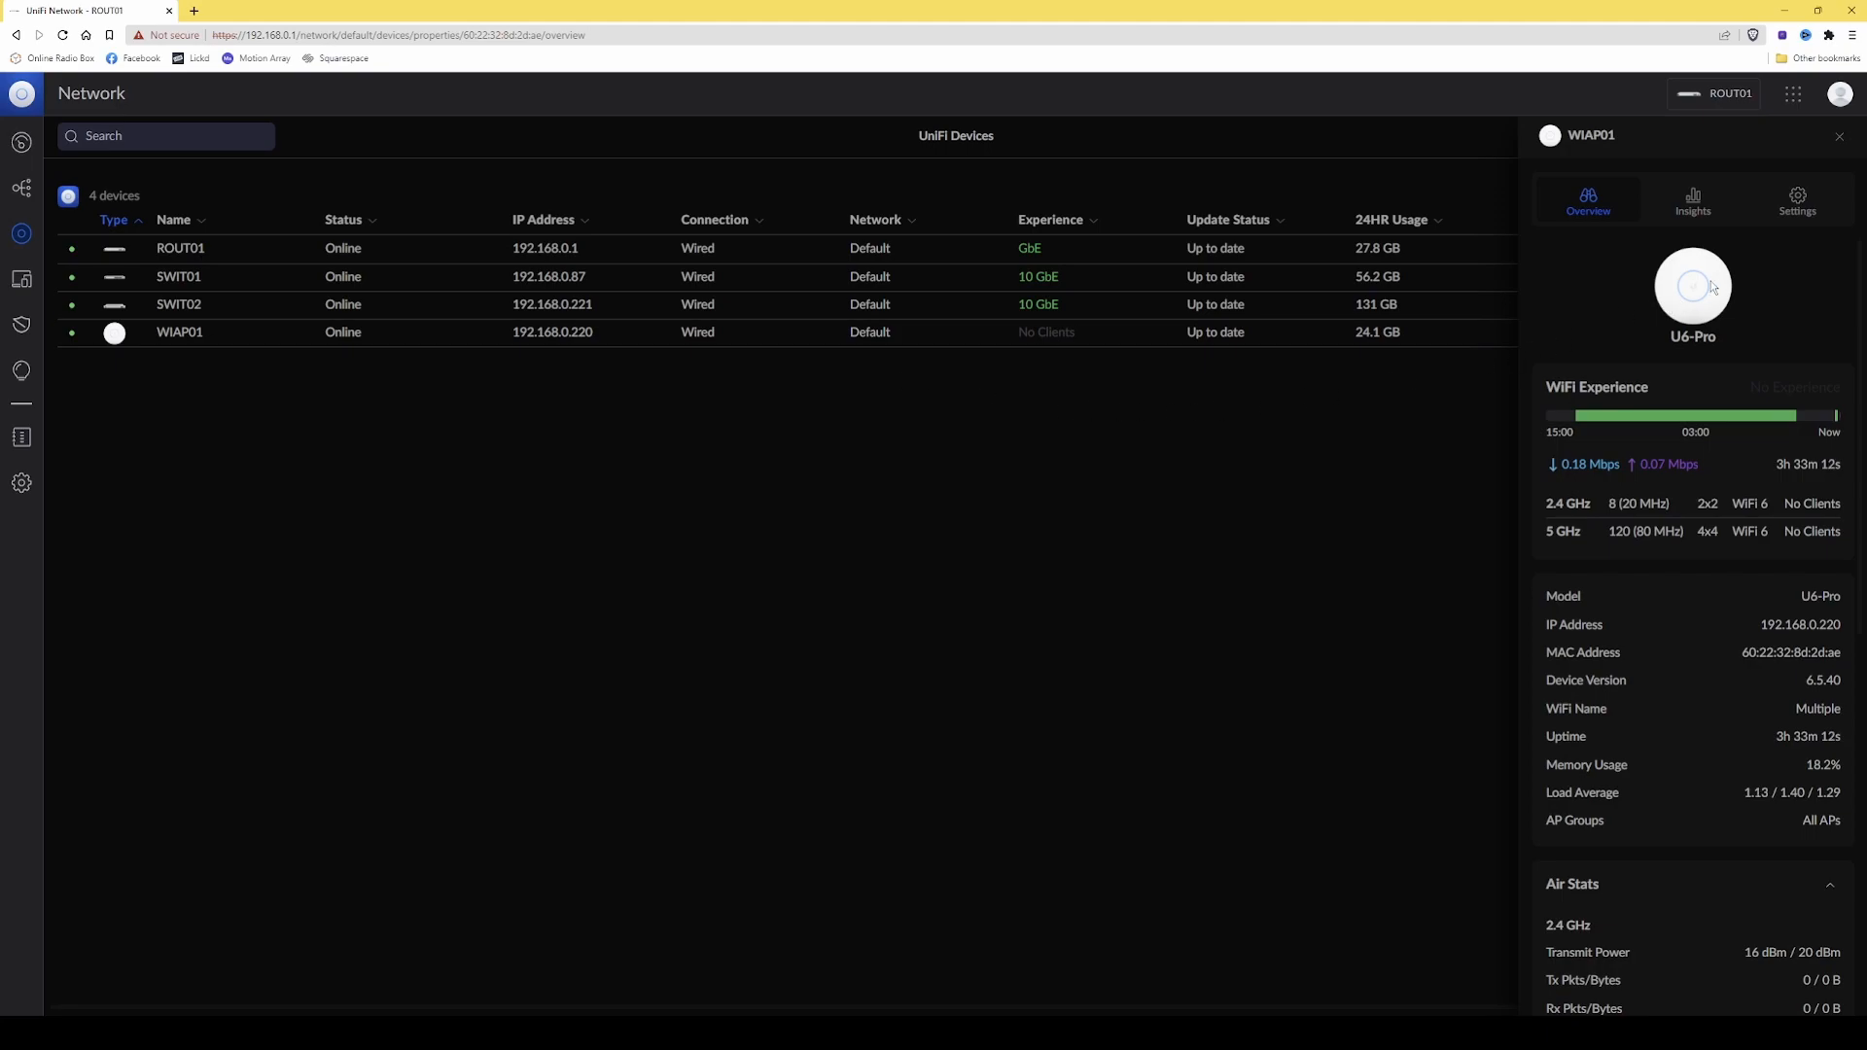
pyautogui.click(1799, 200)
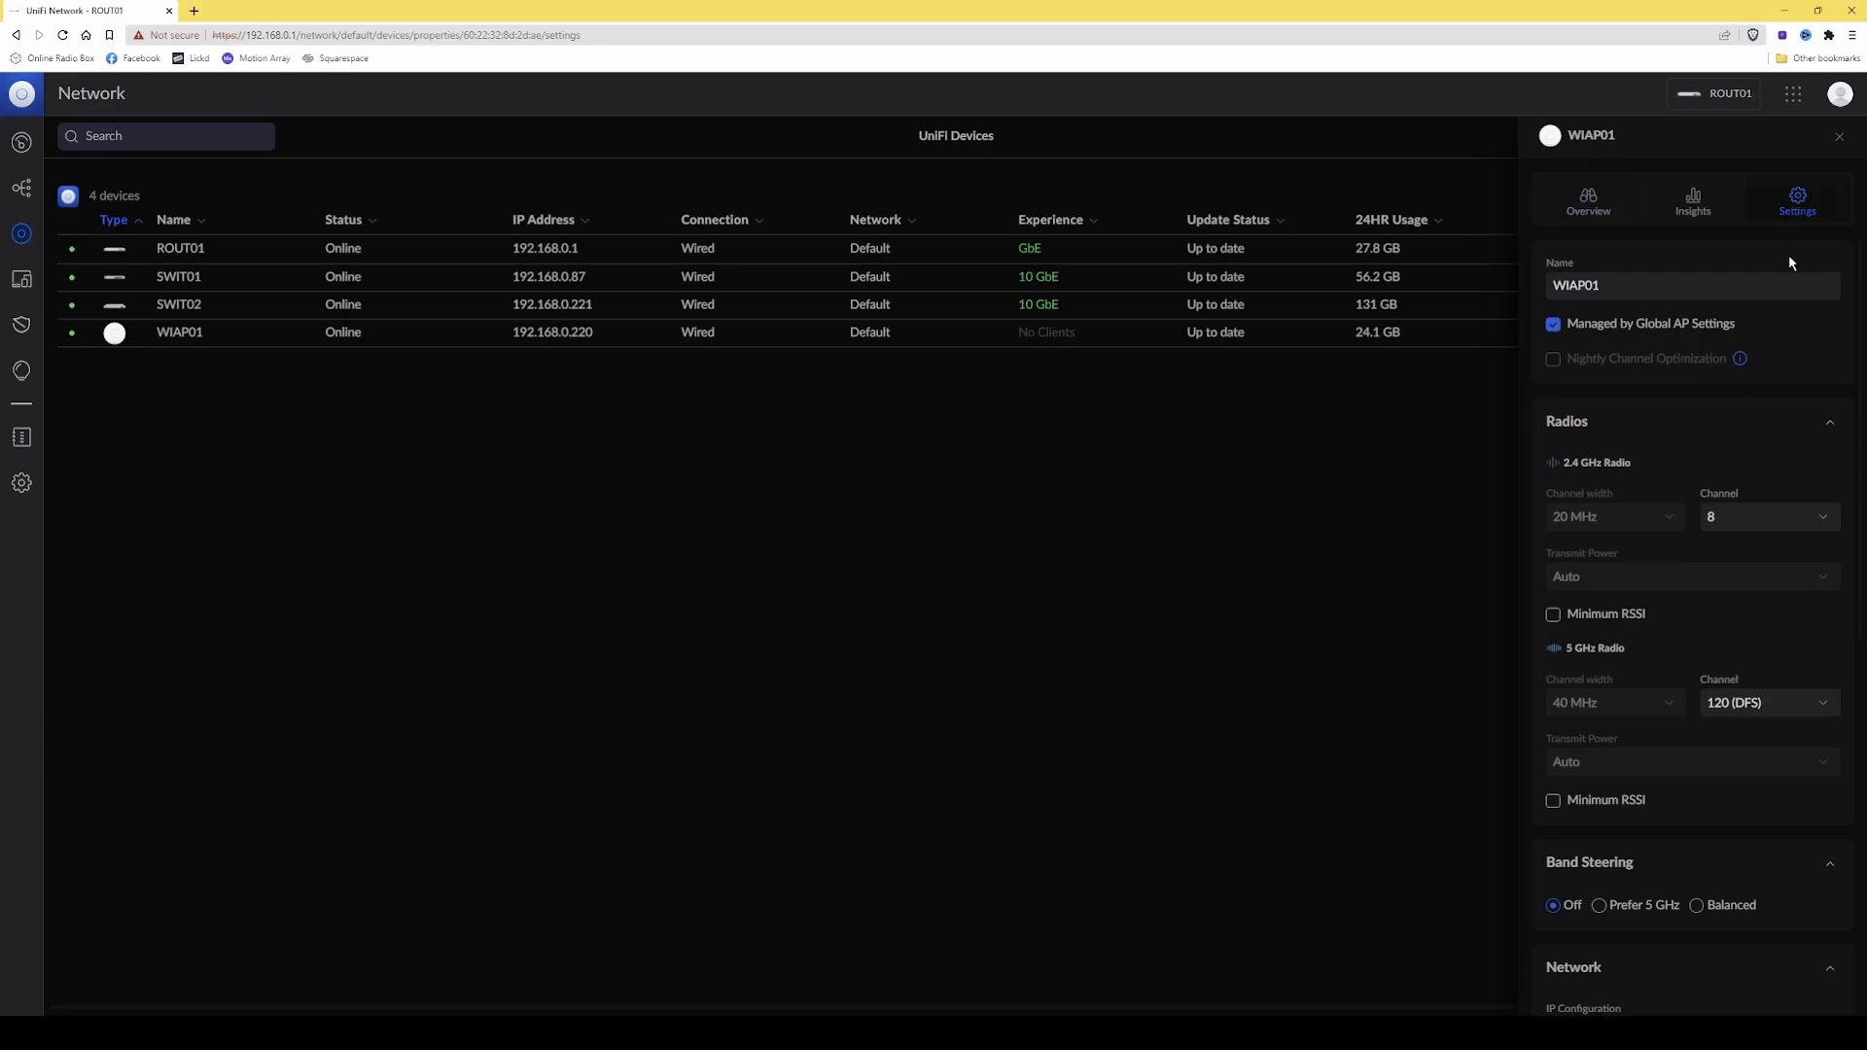
pyautogui.scroll(-2, 1729, 471)
pyautogui.scroll(-1, 1654, 506)
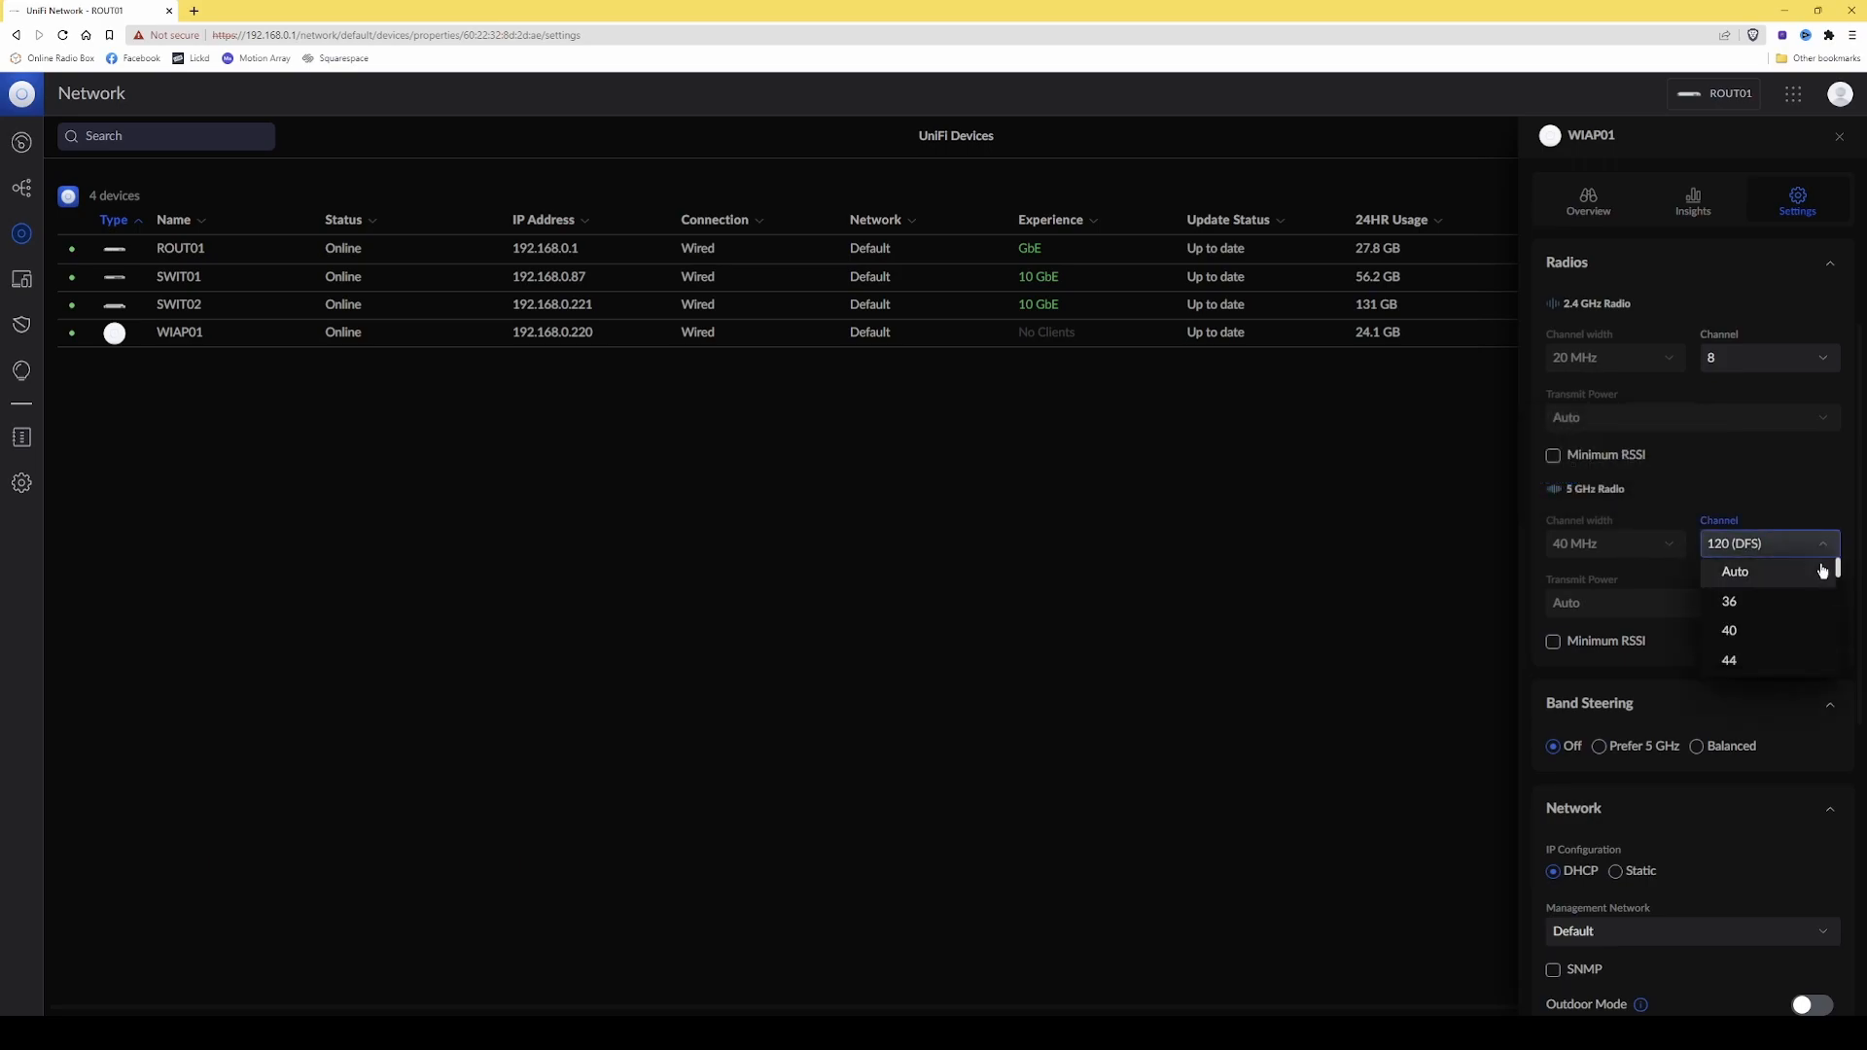
# Look through the 5 GHz radio's available channels, keep 120 (DFS) selected and close the access point's details.
pyautogui.moveTo(1841, 572); pyautogui.dragTo(1826, 629)
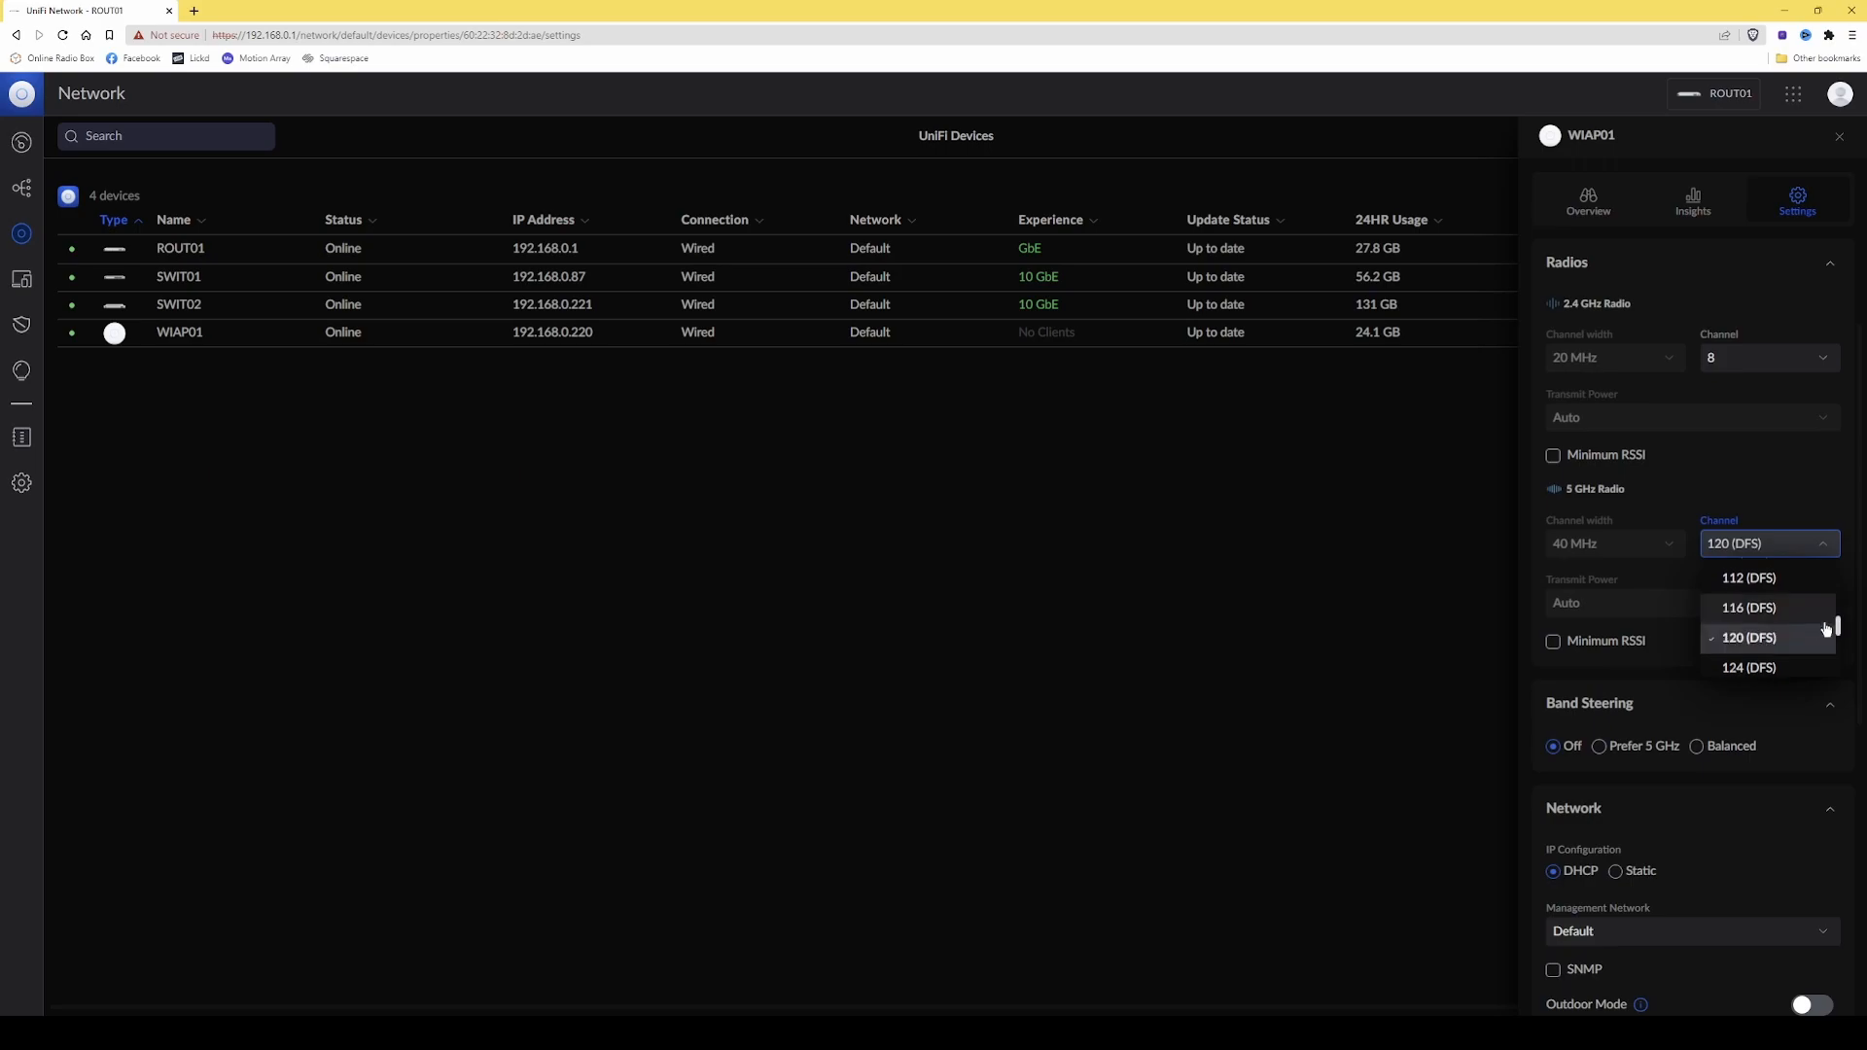
pyautogui.click(1756, 642)
pyautogui.scroll(-5, 1755, 634)
pyautogui.scroll(6, 1755, 634)
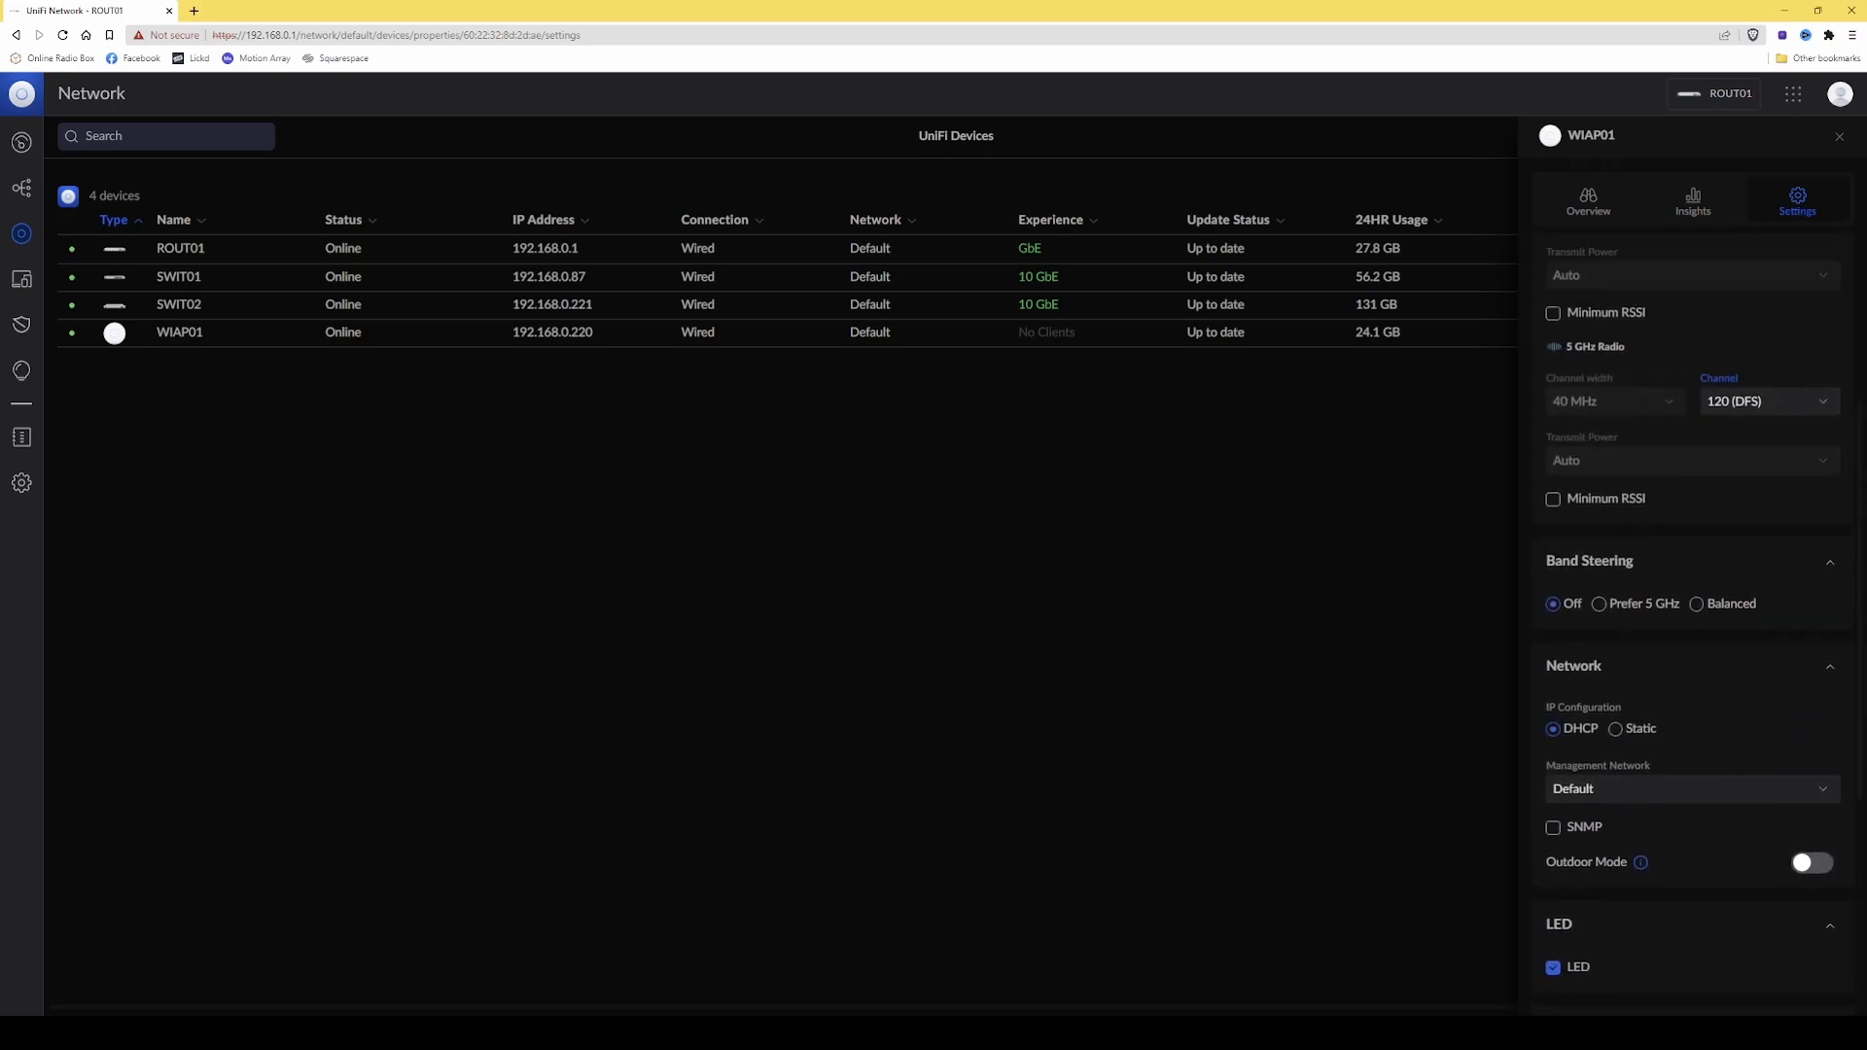
pyautogui.scroll(1, 1814, 664)
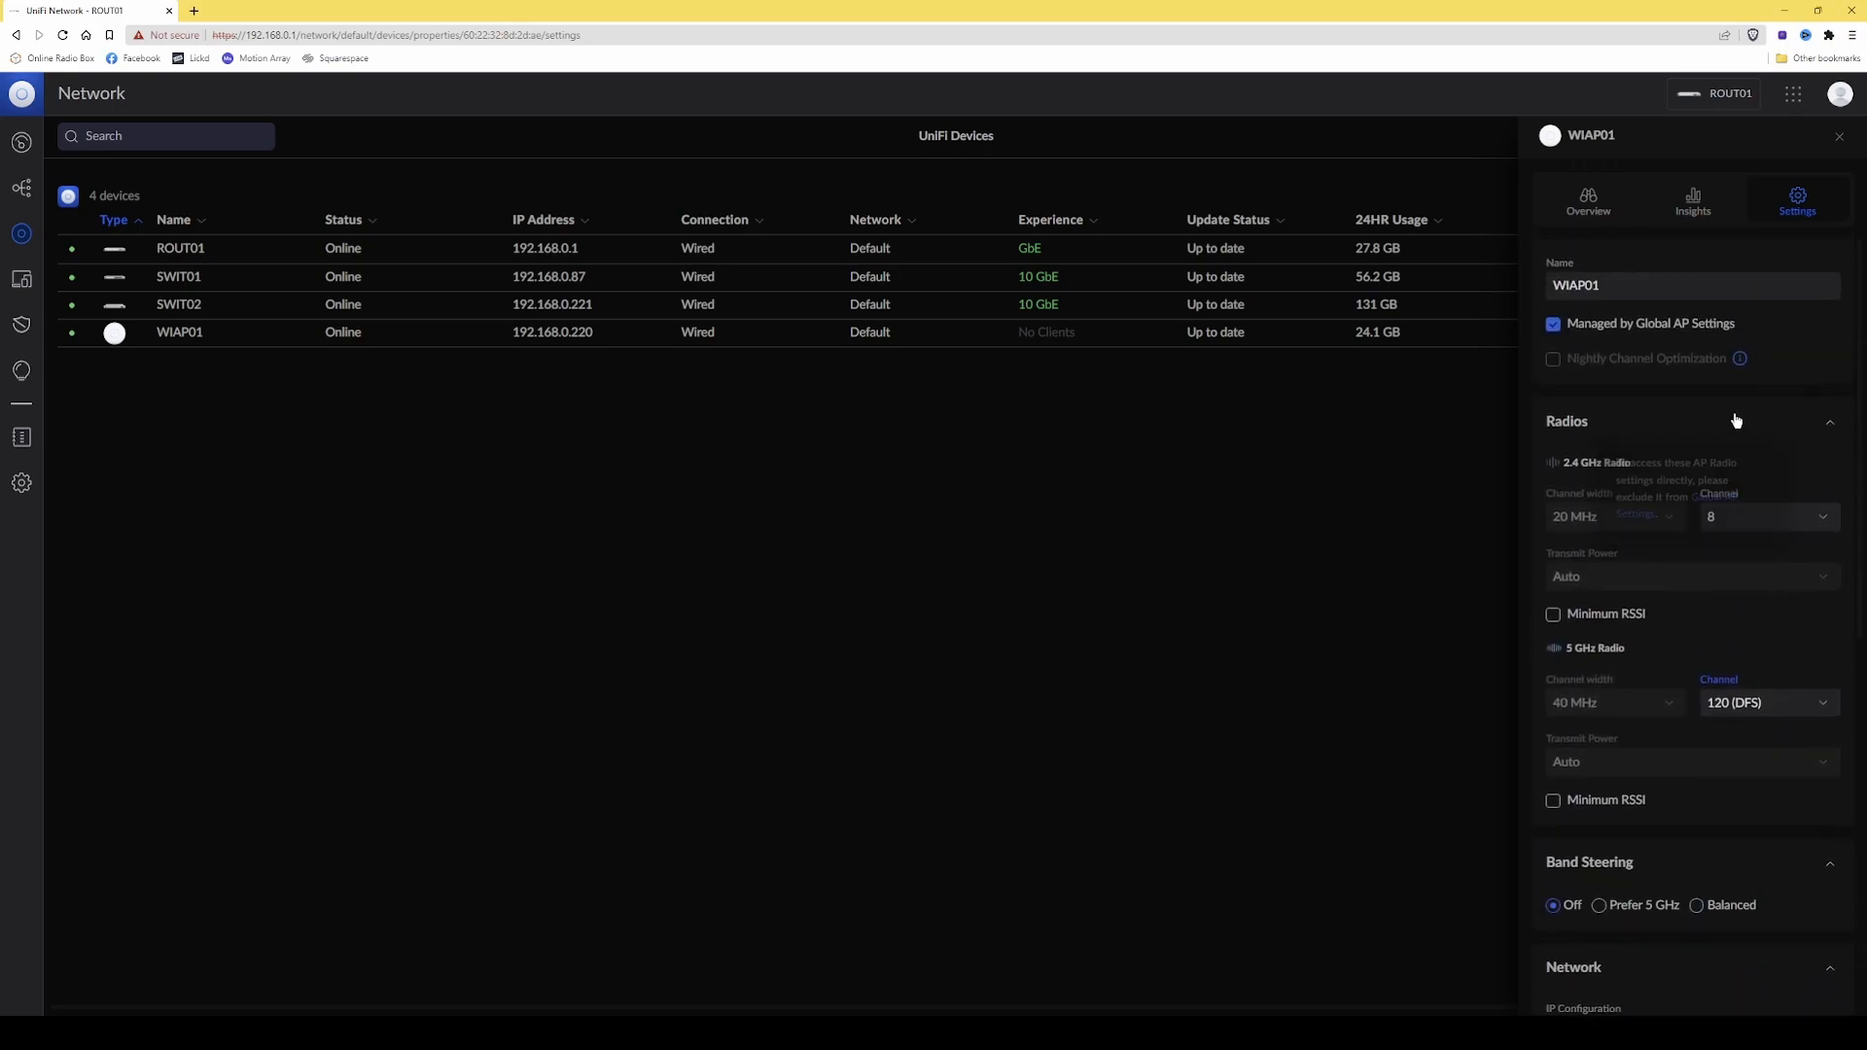
pyautogui.click(1841, 139)
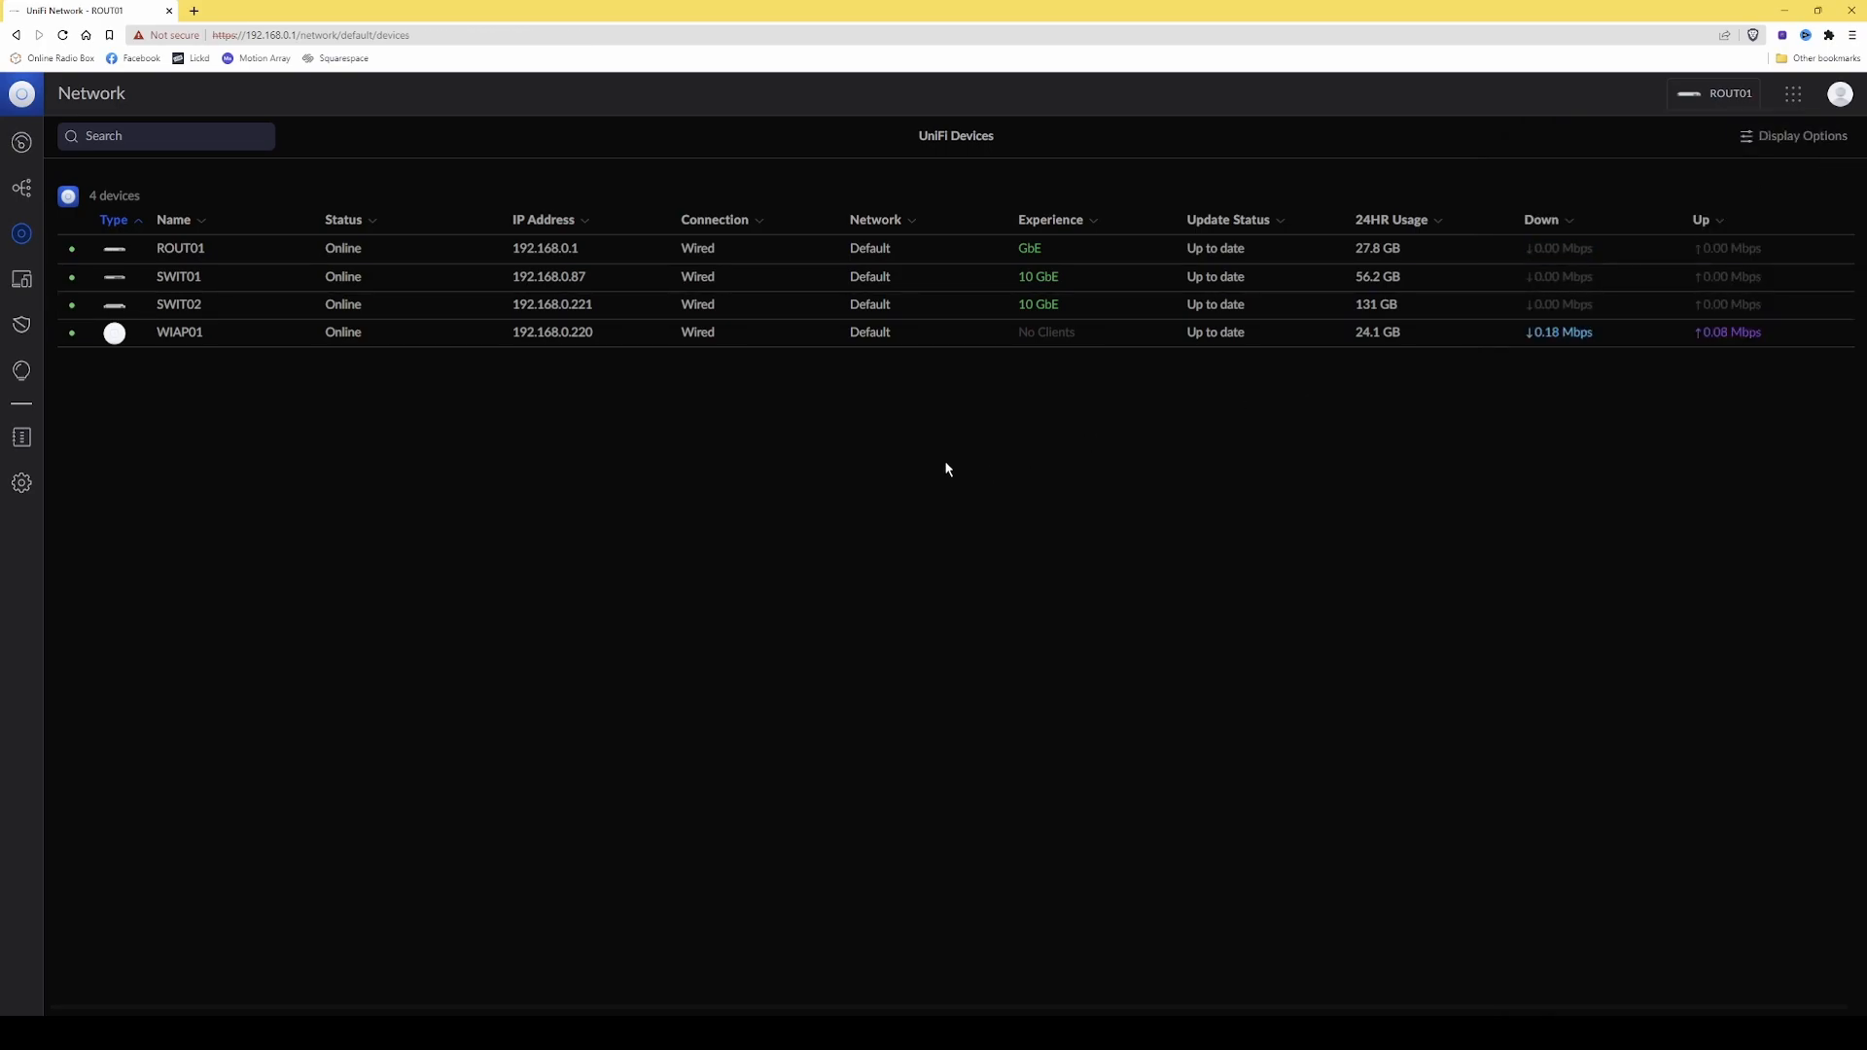